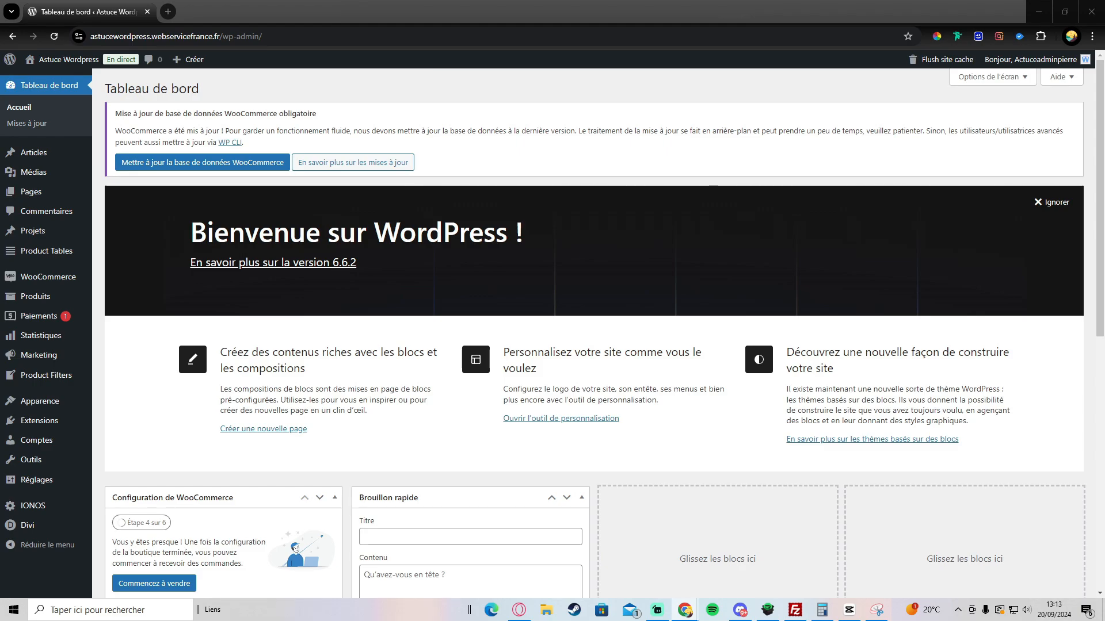
Step: Go to Divi > Theme Builder from the WordPress admin sidebar
{"action": "mouse_move", "coordinate": [15, 534]}
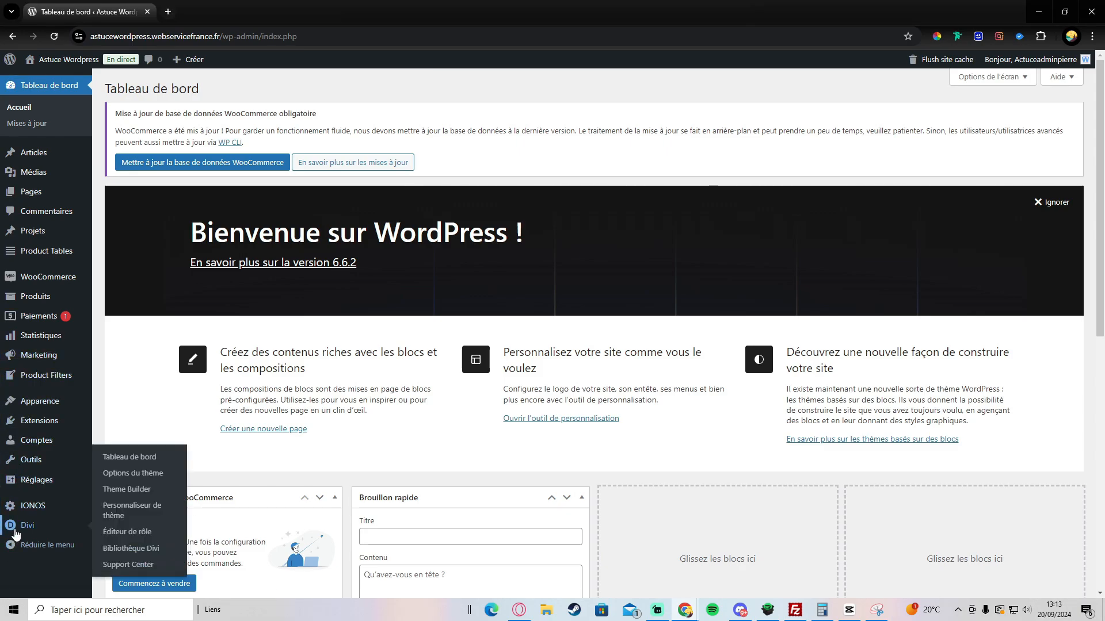
{"action": "left_click", "coordinate": [113, 493]}
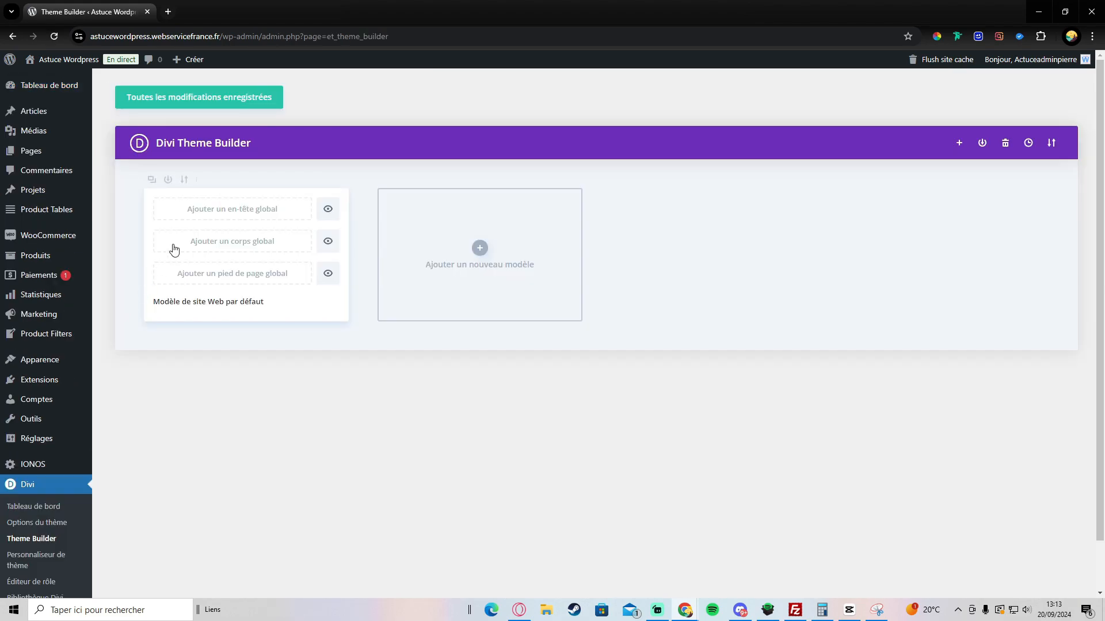
Step: Start the global header and give its section a beige #f5e2c8 background
{"action": "mouse_move", "coordinate": [213, 236]}
{"action": "left_click", "coordinate": [200, 217]}
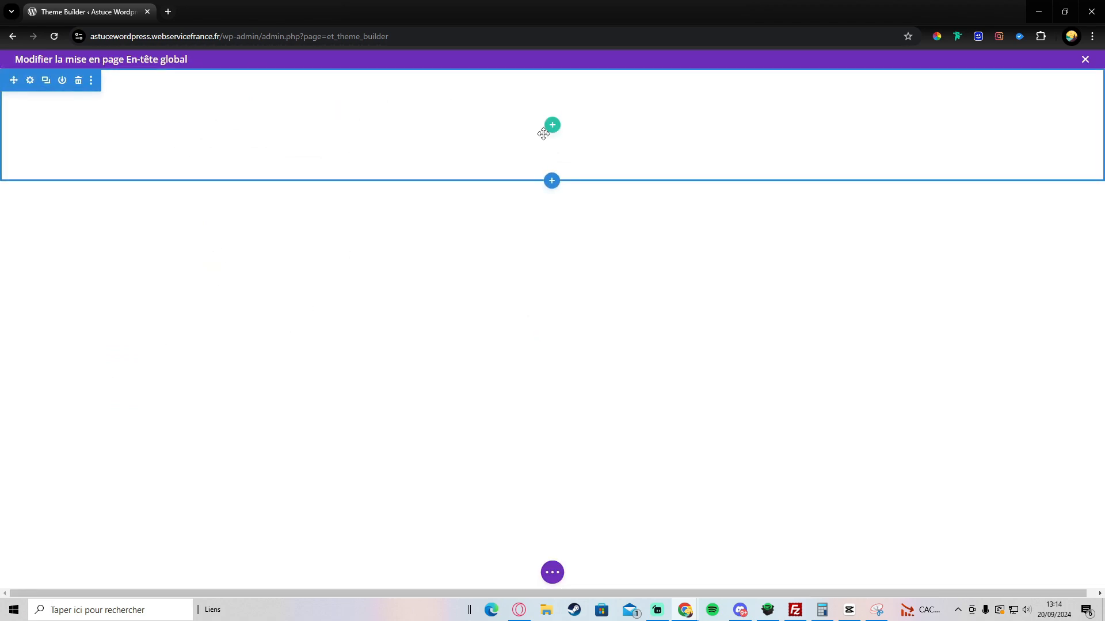
{"action": "left_click", "coordinate": [30, 80]}
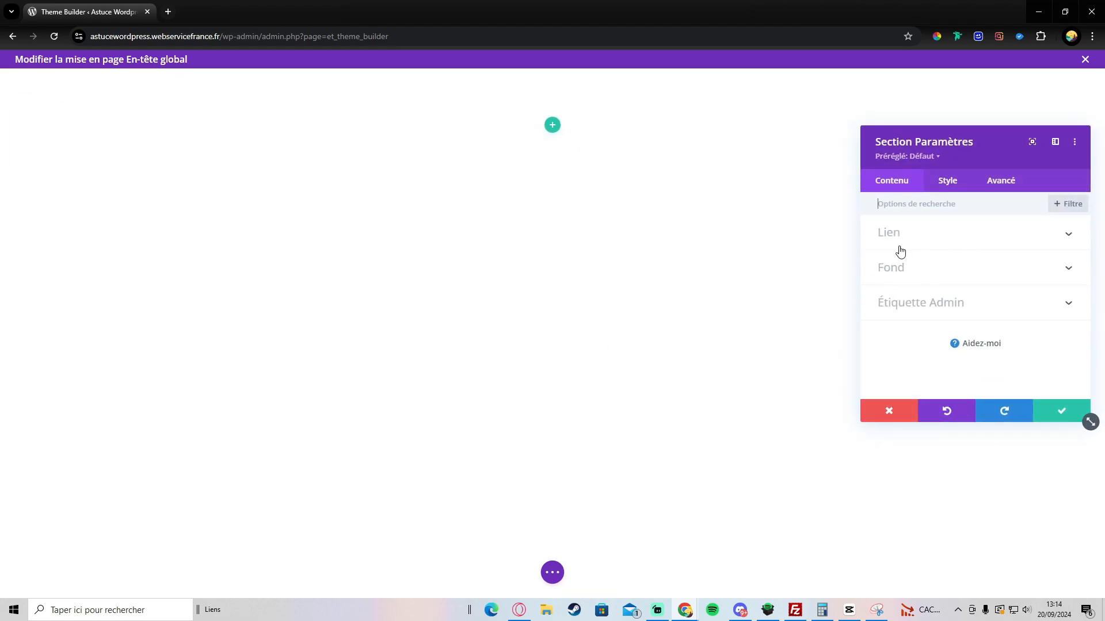
{"action": "left_click", "coordinate": [892, 268]}
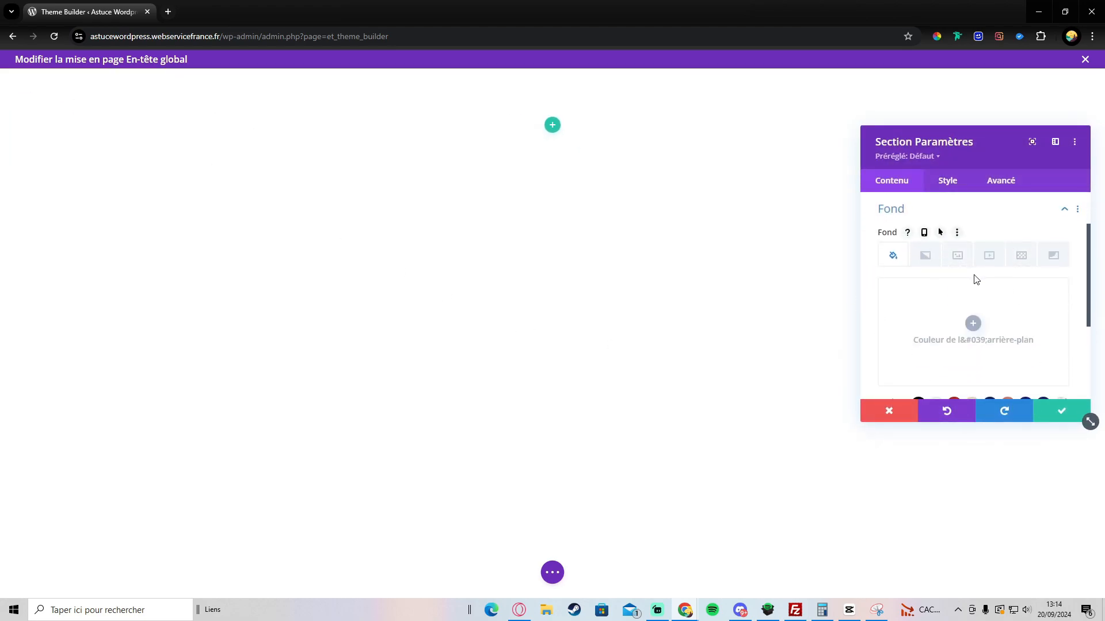
{"action": "scroll", "coordinate": [974, 279], "scroll_direction": "down", "scroll_amount": 2}
{"action": "left_click", "coordinate": [972, 290]}
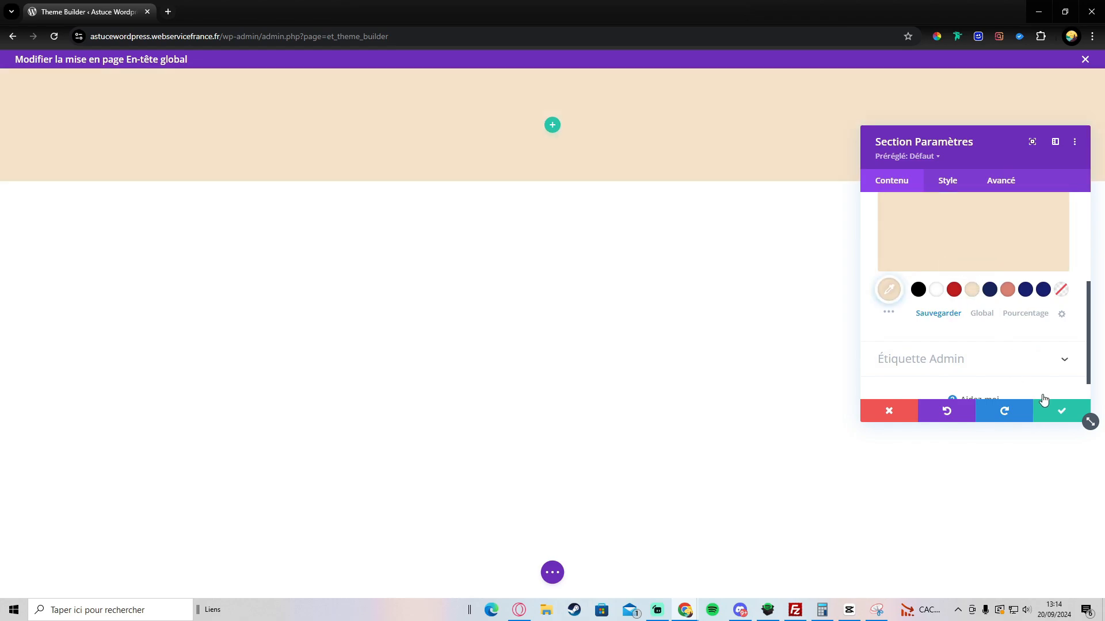
{"action": "left_click", "coordinate": [1062, 412]}
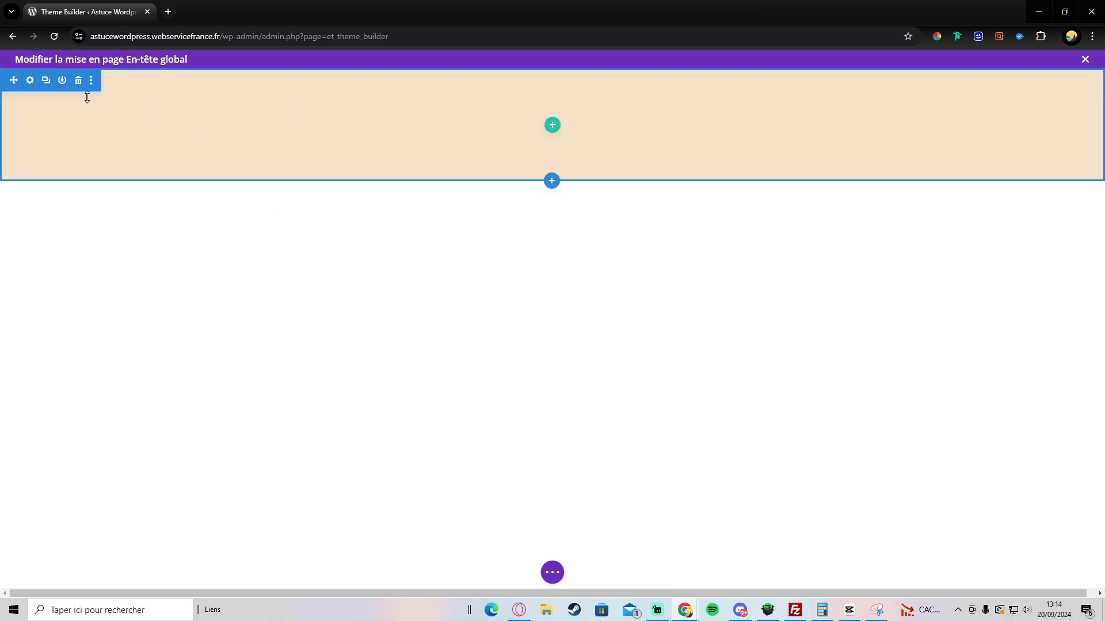
Step: Set the header section's linked top and bottom padding to 16px and save
{"action": "left_click", "coordinate": [29, 83]}
{"action": "left_click", "coordinate": [948, 181]}
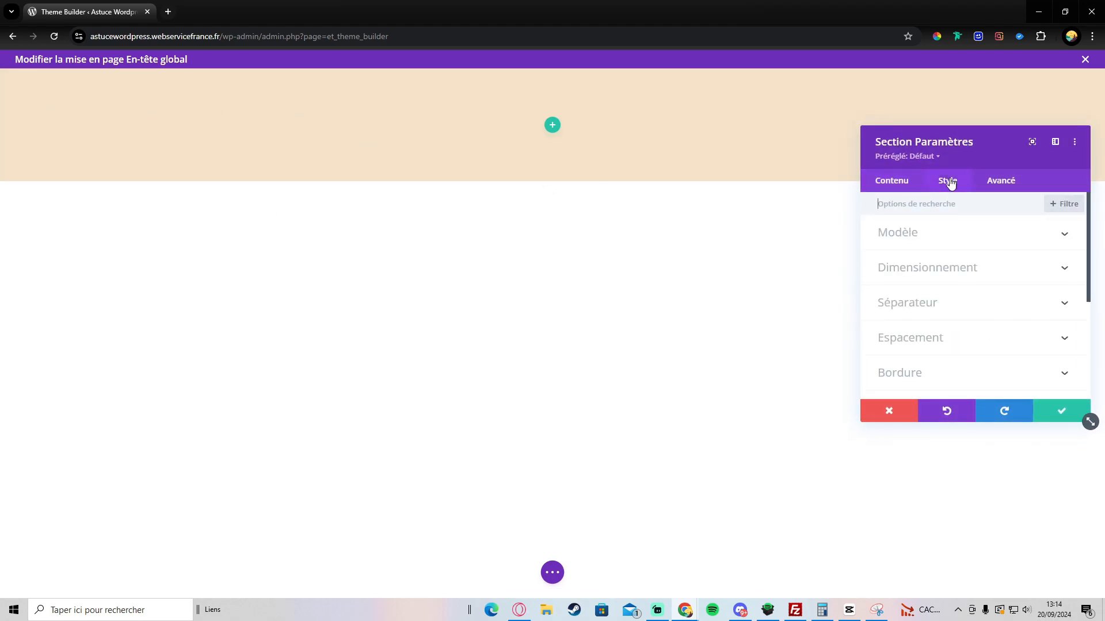
{"action": "left_click", "coordinate": [924, 344]}
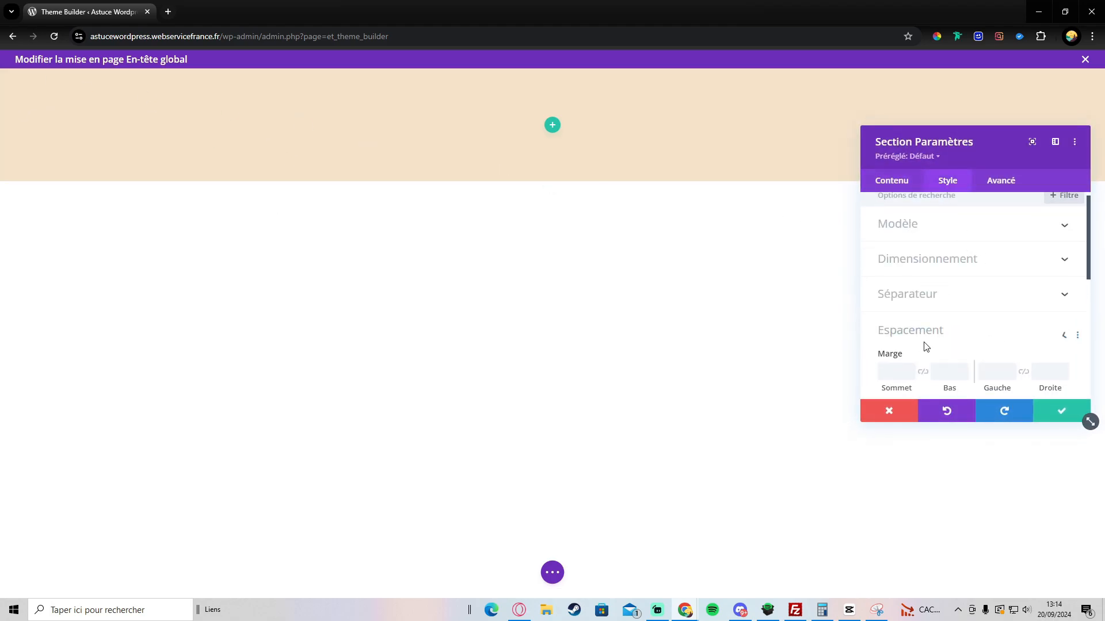
{"action": "left_click", "coordinate": [923, 307]}
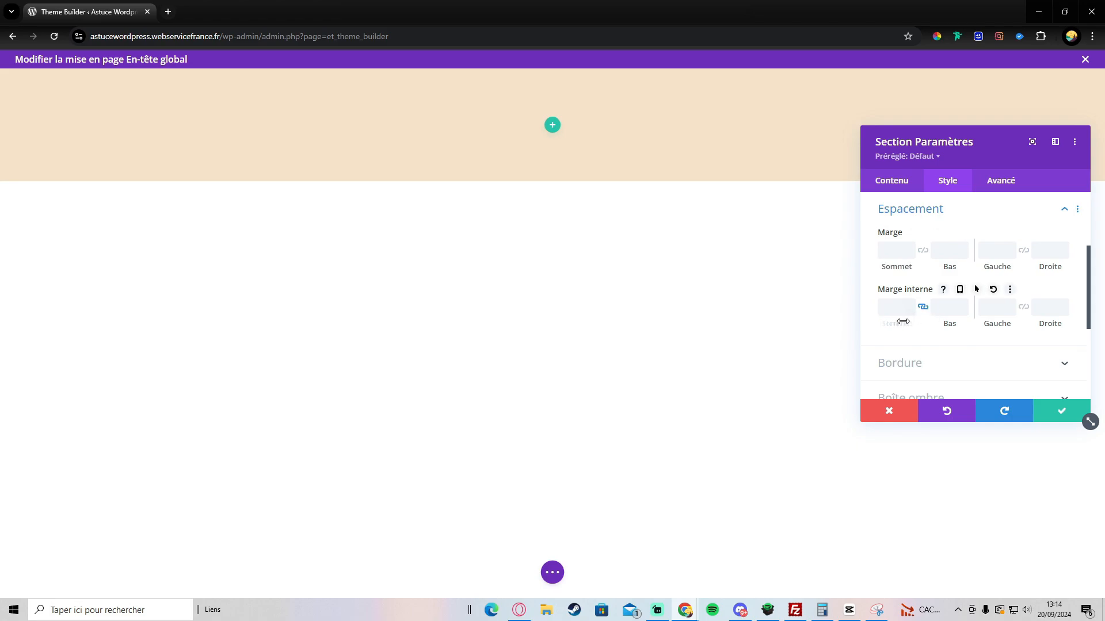
{"action": "left_click_drag", "start_coordinate": [902, 320], "coordinate": [880, 317]}
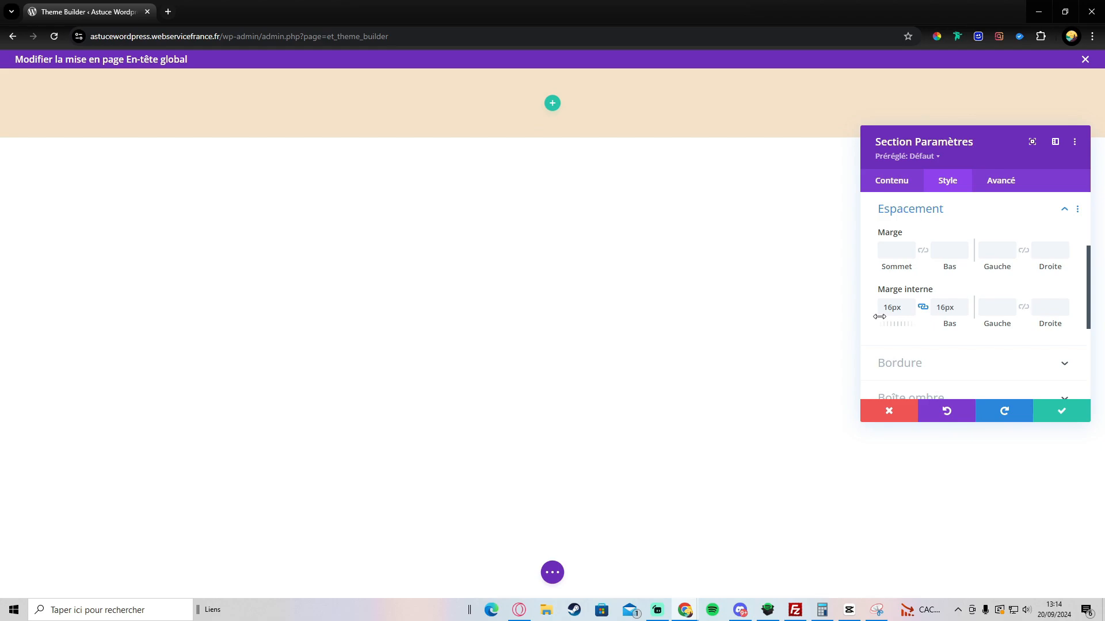
{"action": "left_click", "coordinate": [1062, 411]}
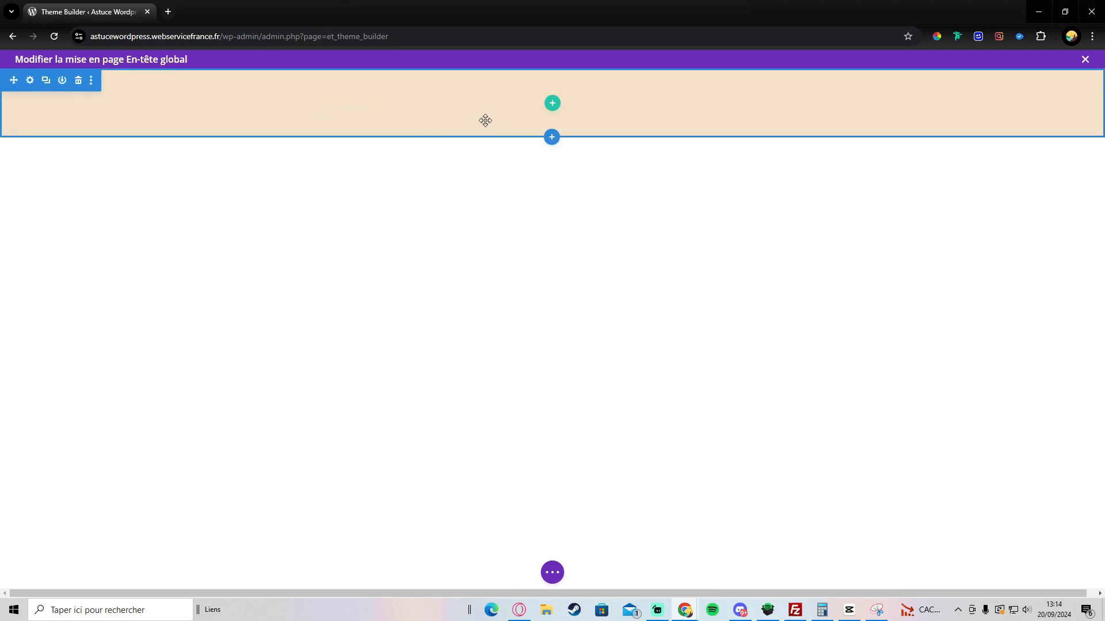
Step: Insert a three-column row with a Text module reading 'Mon Logo' in the first column
{"action": "left_click", "coordinate": [550, 104]}
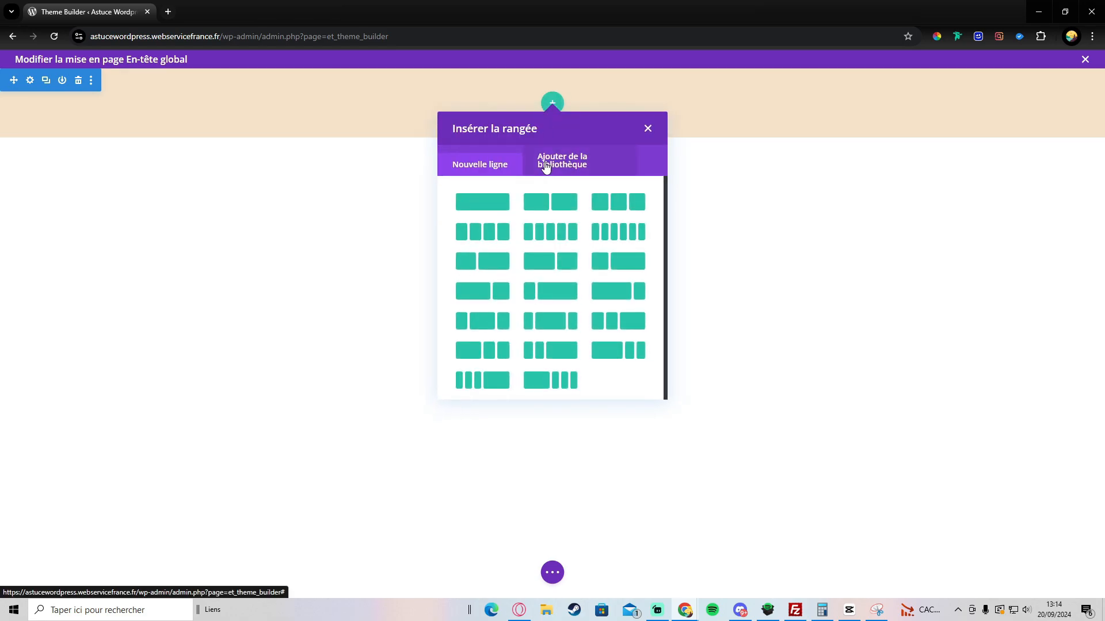
{"action": "left_click", "coordinate": [604, 204]}
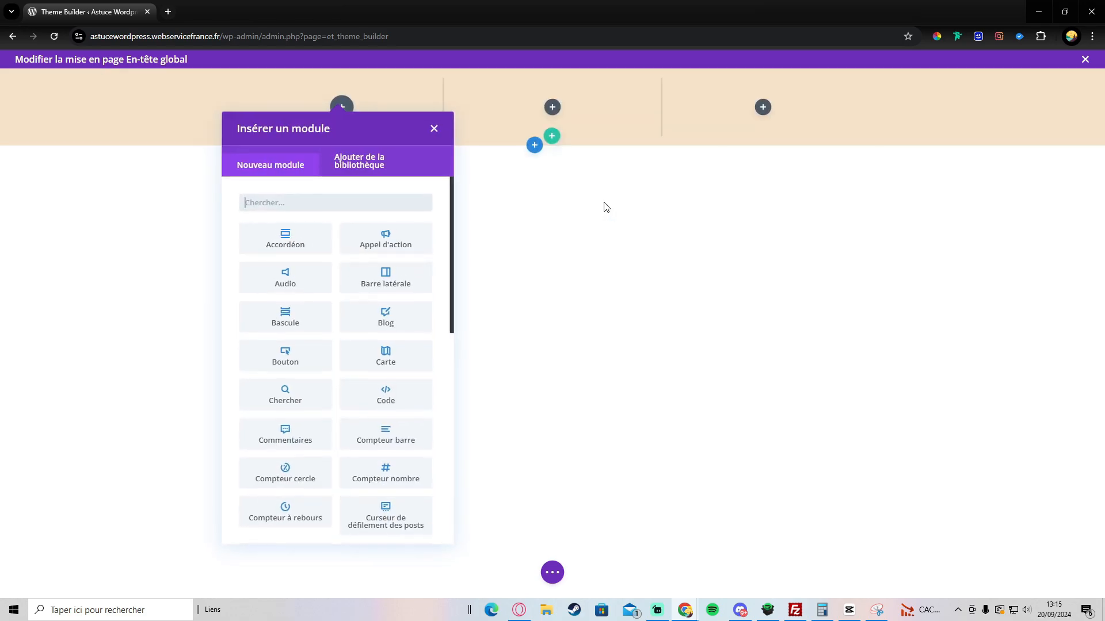
{"action": "left_click", "coordinate": [345, 204]}
{"action": "type", "text": "tex"}
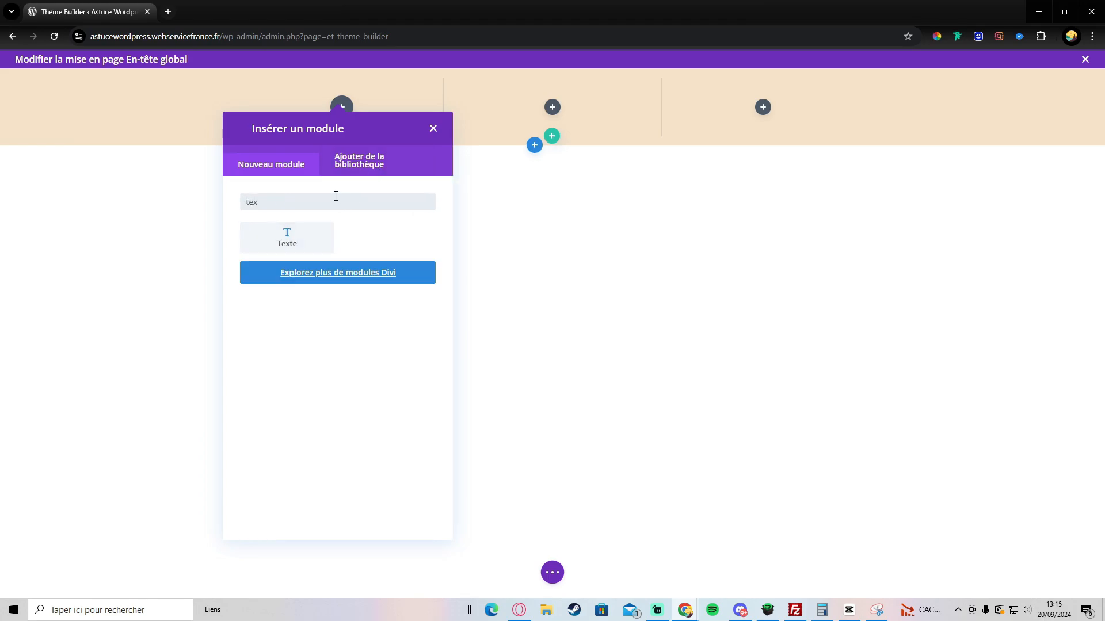
{"action": "left_click", "coordinate": [302, 232]}
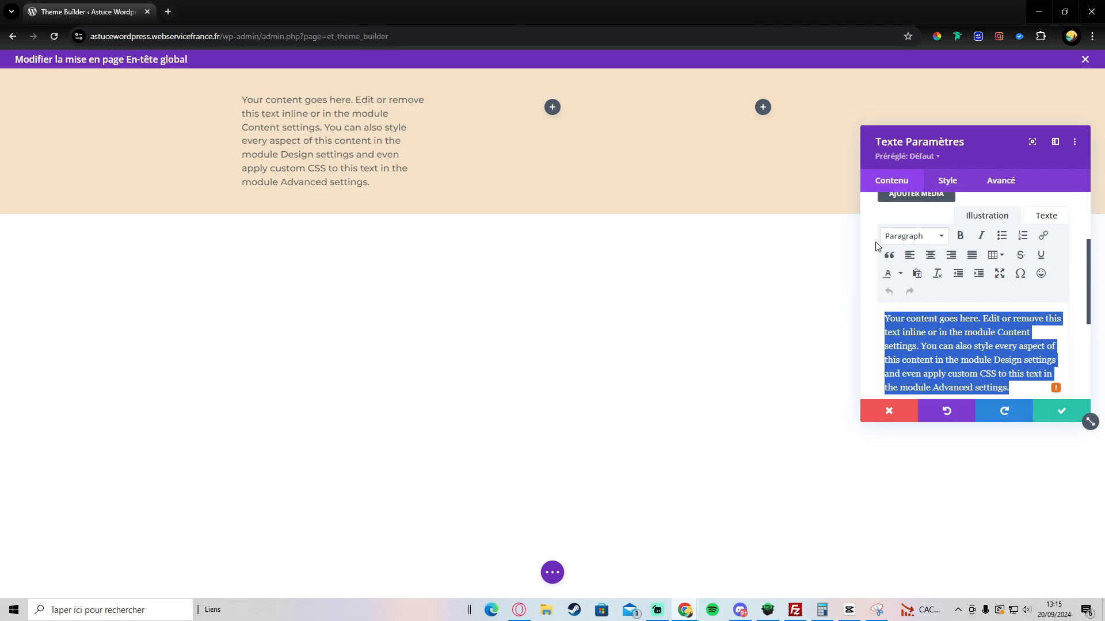
{"action": "key", "text": "BackSpace"}
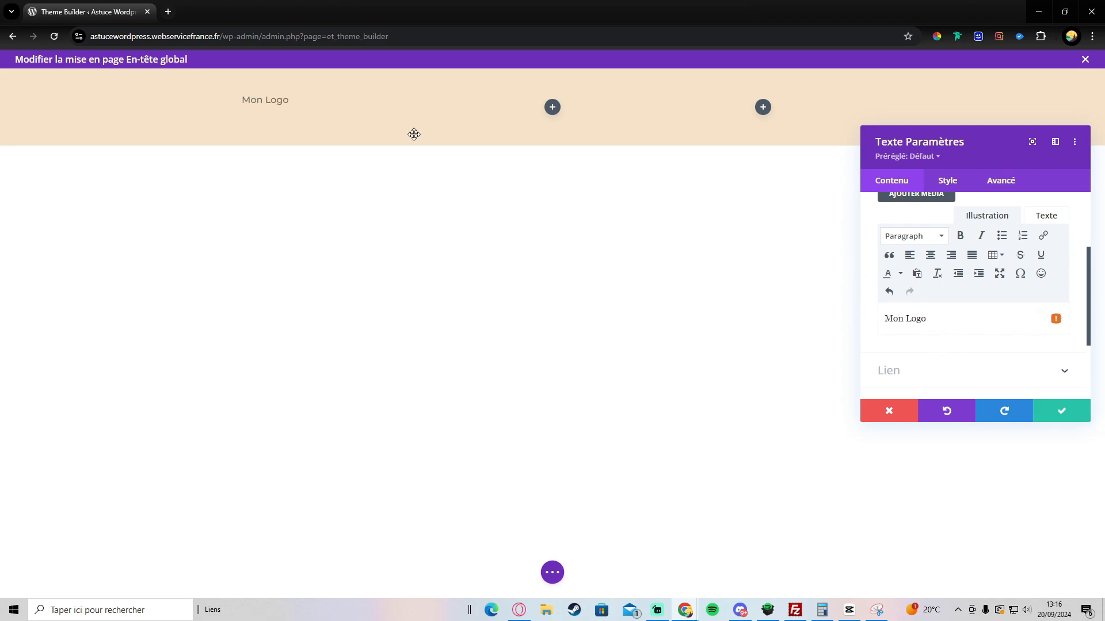
Step: Set the Mon Logo text font to Montserrat and make it uppercase
{"action": "left_click", "coordinate": [242, 95]}
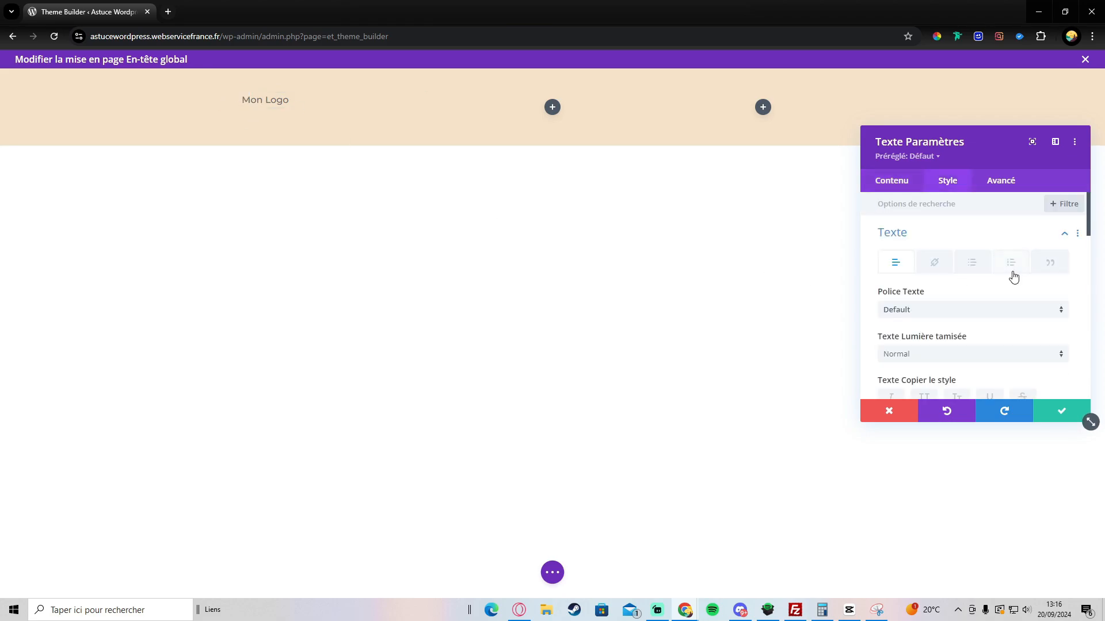
{"action": "scroll", "coordinate": [939, 241], "scroll_direction": "down", "scroll_amount": 1}
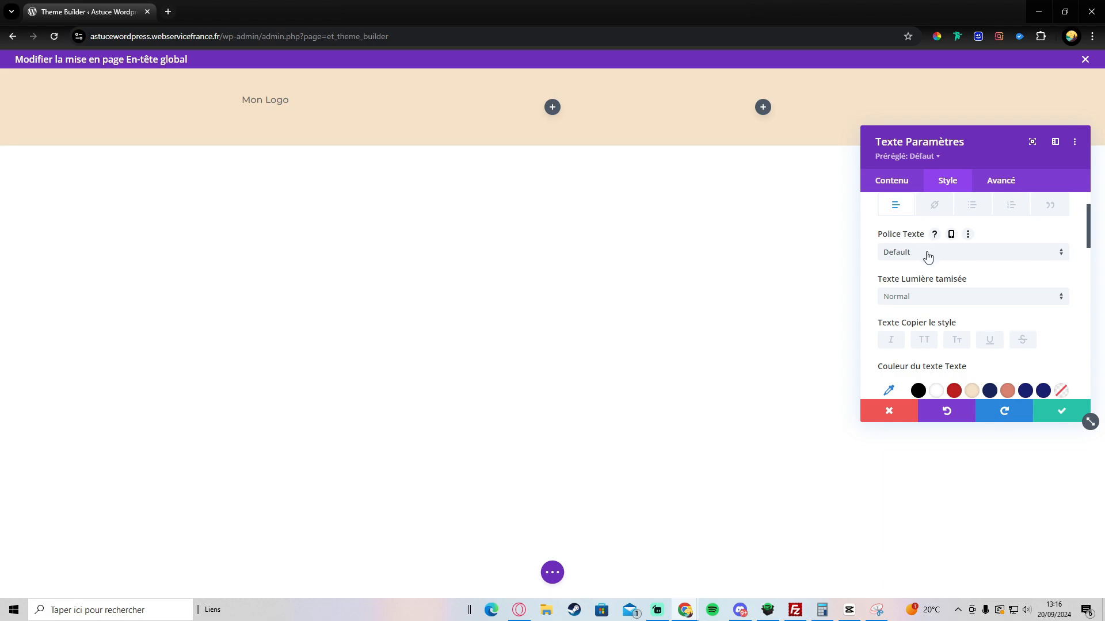
{"action": "left_click", "coordinate": [928, 257]}
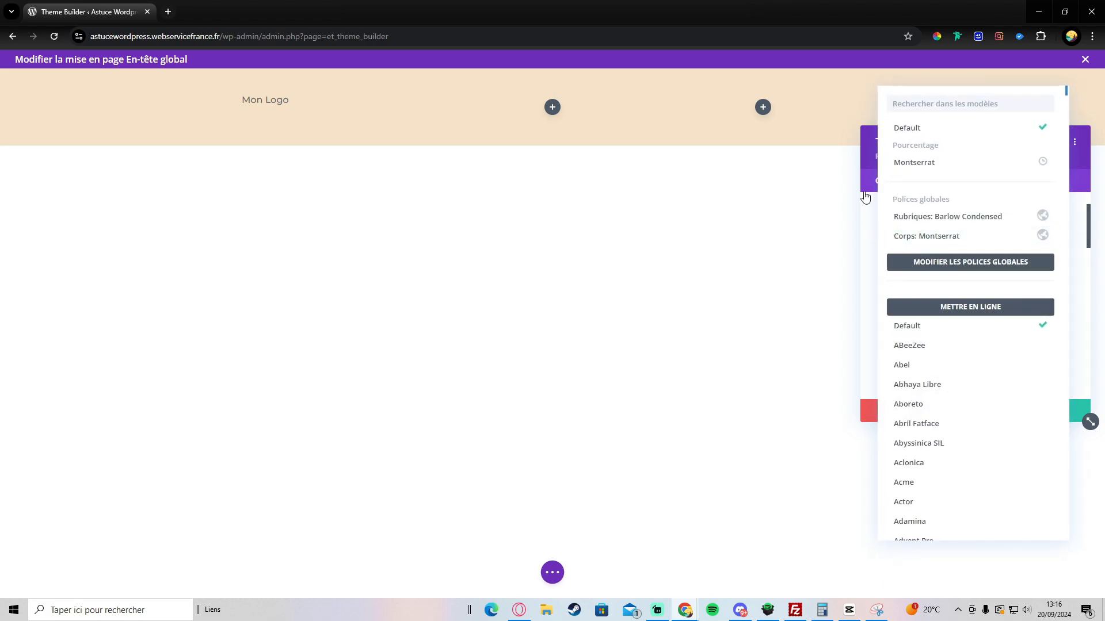
{"action": "left_click", "coordinate": [904, 162]}
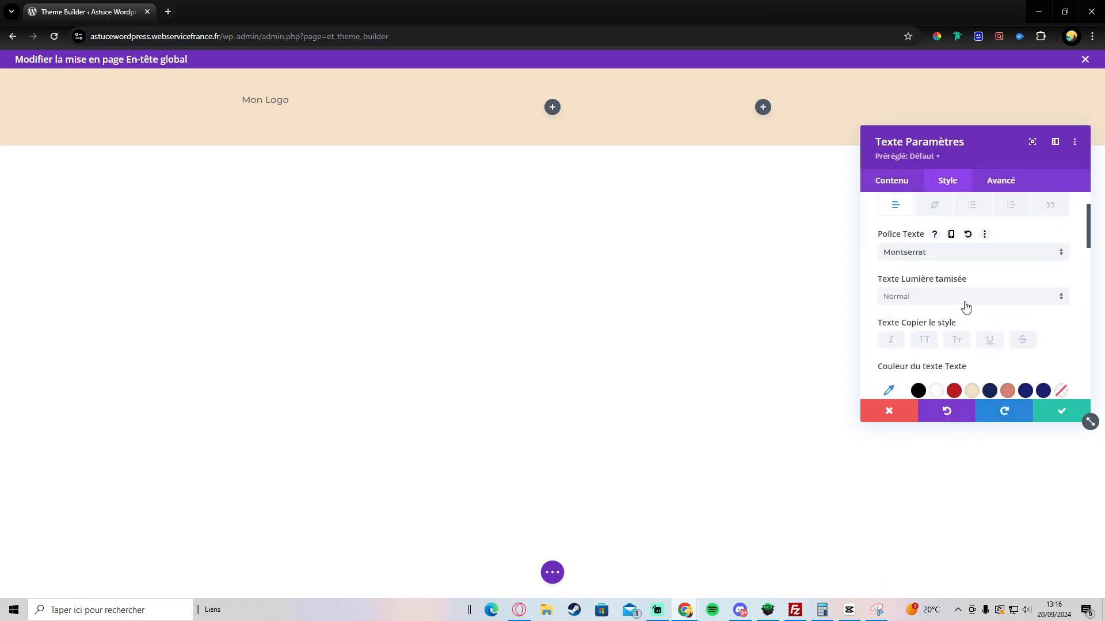
{"action": "scroll", "coordinate": [965, 299], "scroll_direction": "down", "scroll_amount": 2}
{"action": "scroll", "coordinate": [895, 304], "scroll_direction": "up", "scroll_amount": 1}
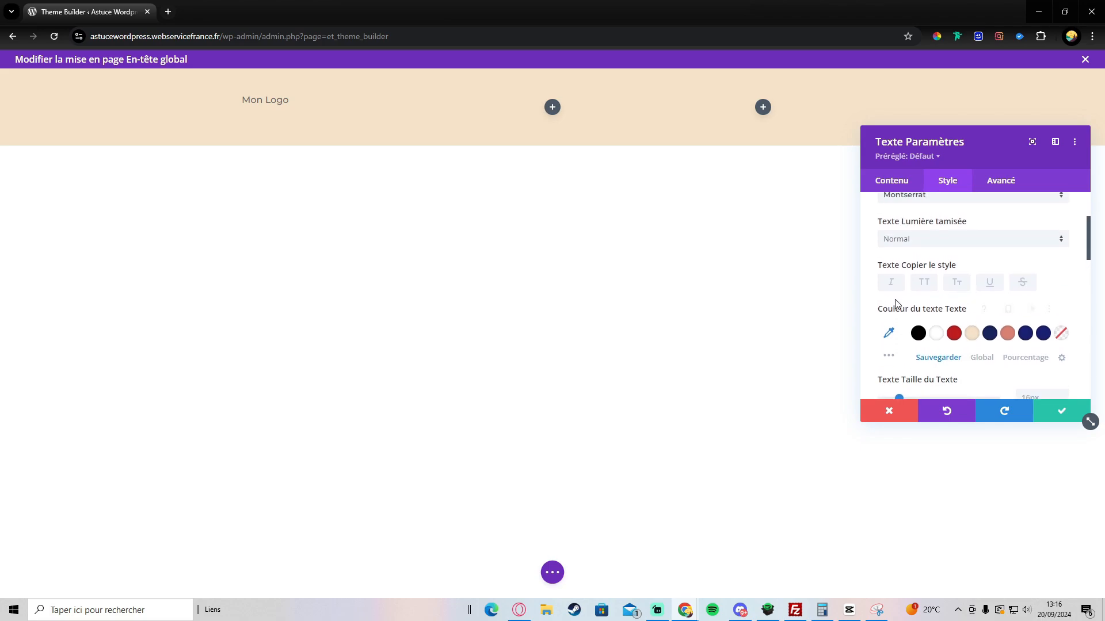
{"action": "left_click", "coordinate": [921, 285]}
Step: Increase the logo text size to 40px
{"action": "scroll", "coordinate": [952, 282], "scroll_direction": "down", "scroll_amount": 3}
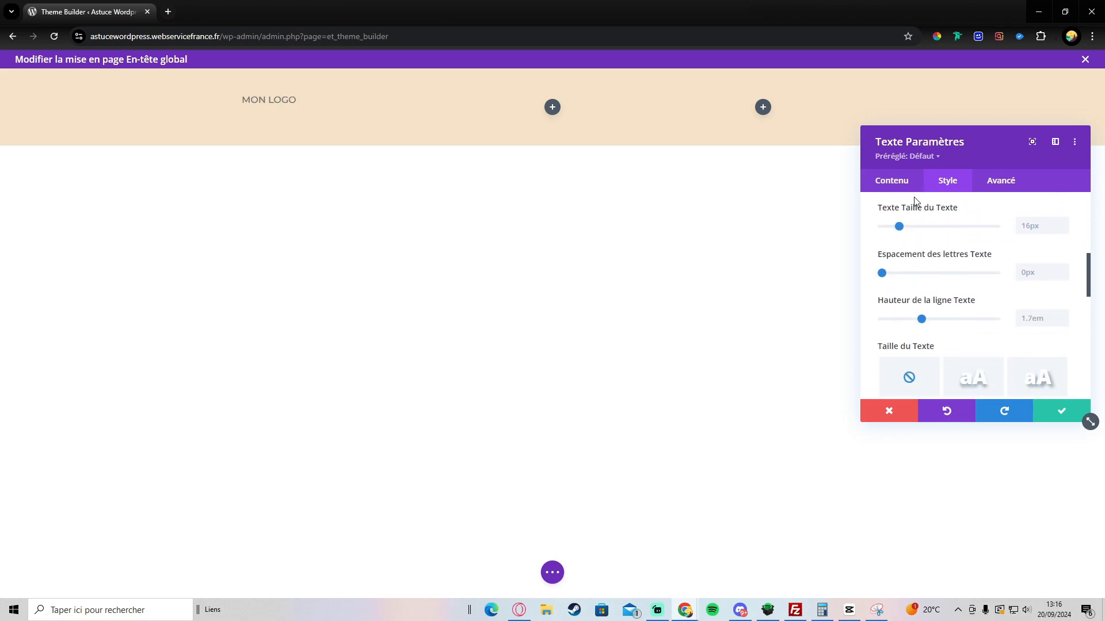
{"action": "left_click_drag", "start_coordinate": [905, 229], "coordinate": [926, 230]}
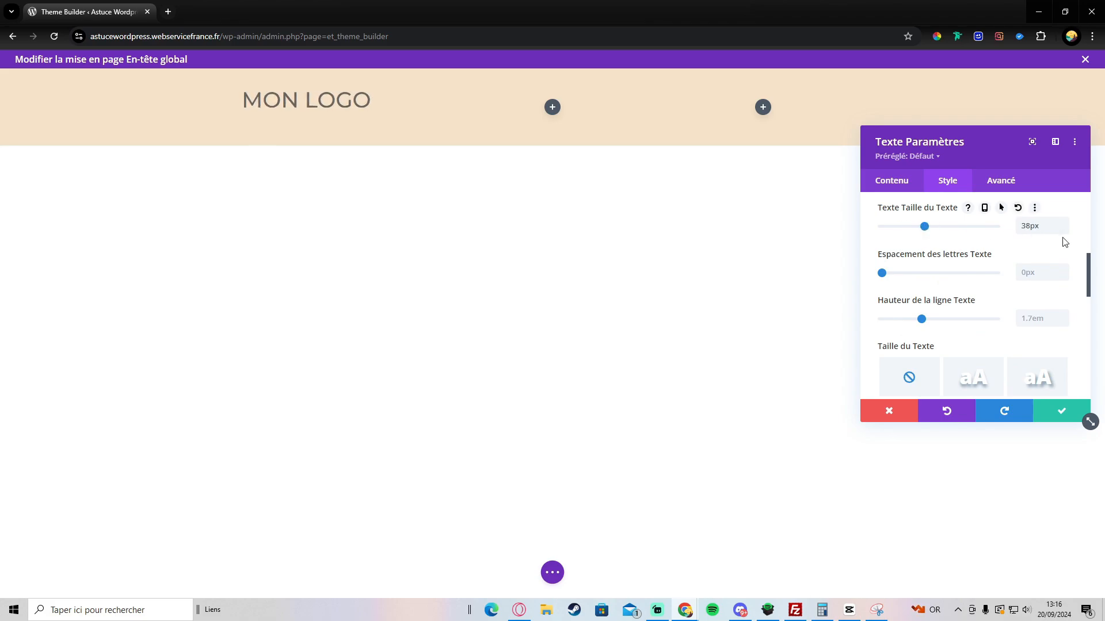
{"action": "left_click", "coordinate": [1063, 222]}
{"action": "left_click", "coordinate": [1063, 223]}
{"action": "scroll", "coordinate": [994, 286], "scroll_direction": "up", "scroll_amount": 1}
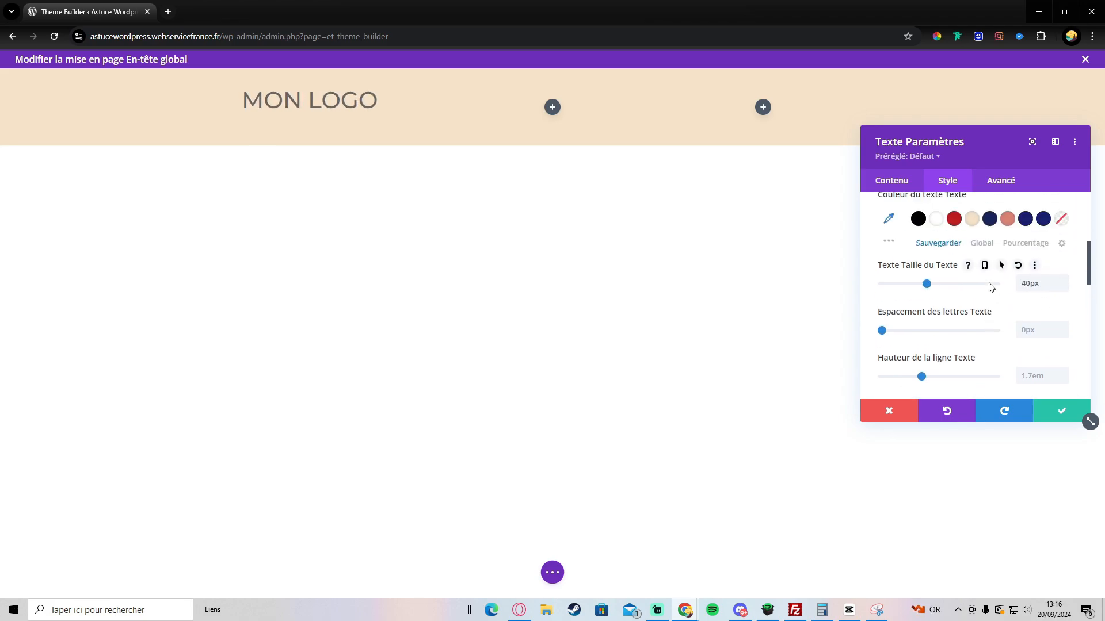
{"action": "scroll", "coordinate": [915, 305], "scroll_direction": "up", "scroll_amount": 3}
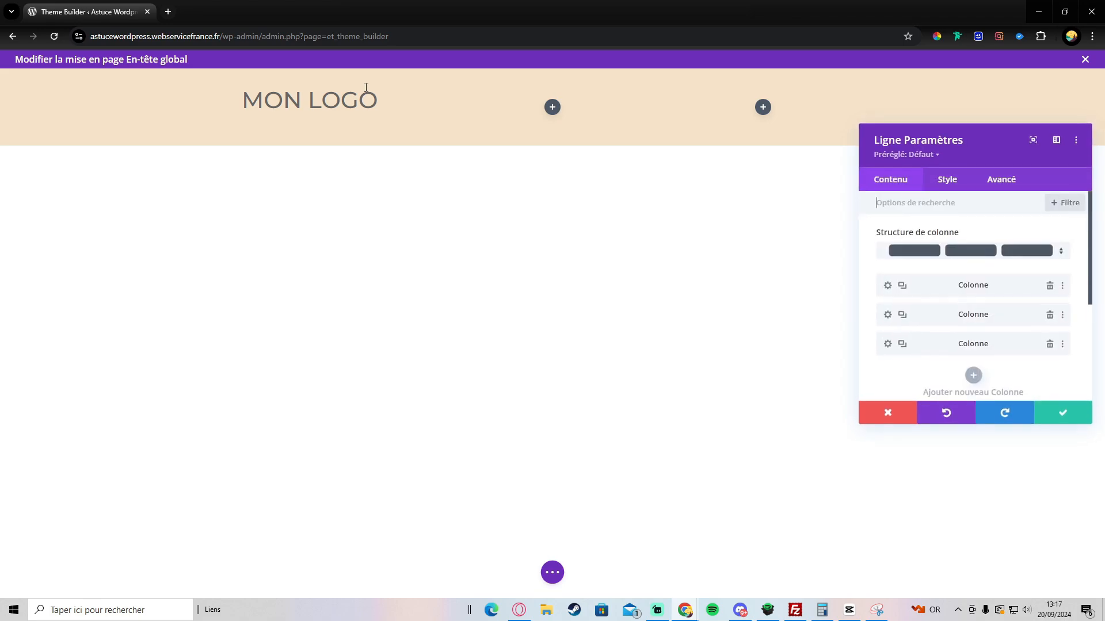
Step: Set the header row's maximum width to 95% in its sizing options
{"action": "left_click", "coordinate": [948, 180]}
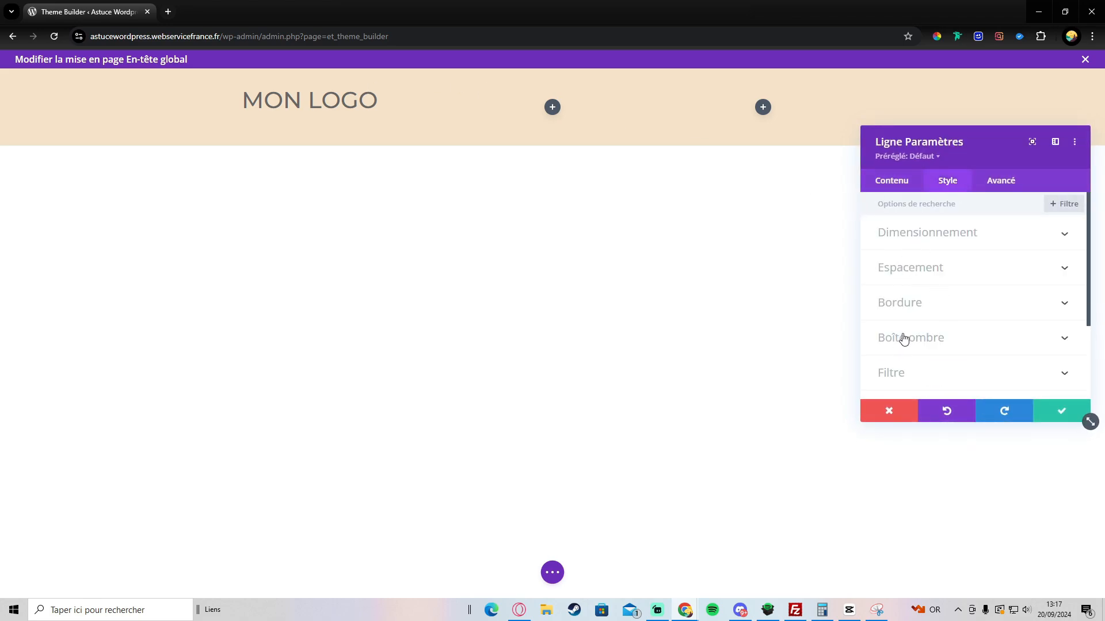
{"action": "left_click", "coordinate": [932, 271]}
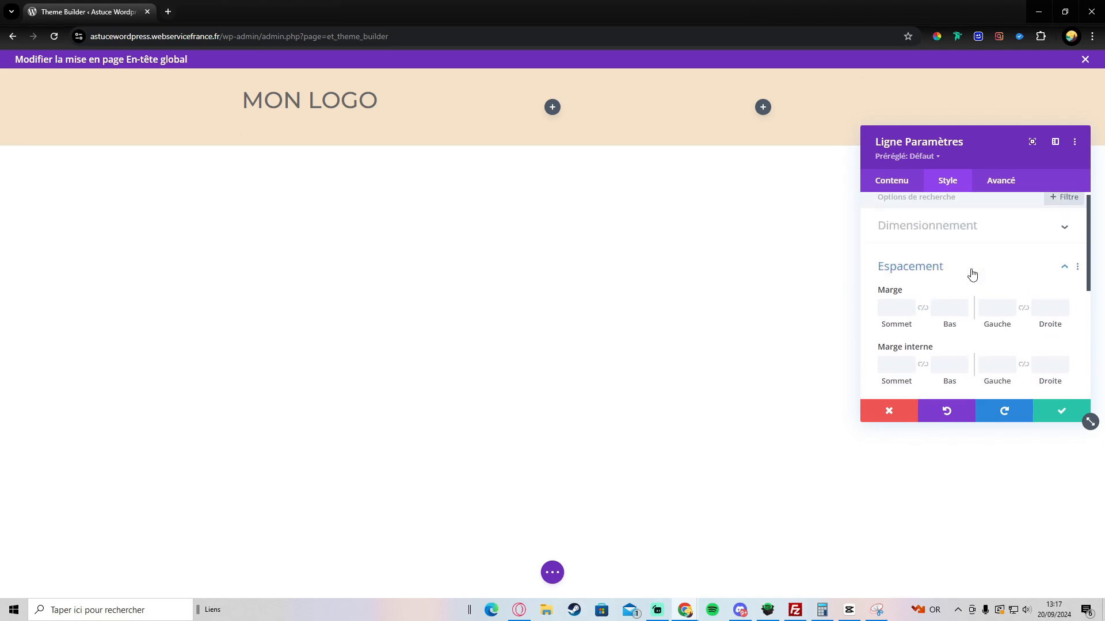
{"action": "left_click", "coordinate": [948, 231]}
{"action": "scroll", "coordinate": [984, 322], "scroll_direction": "down", "scroll_amount": 5}
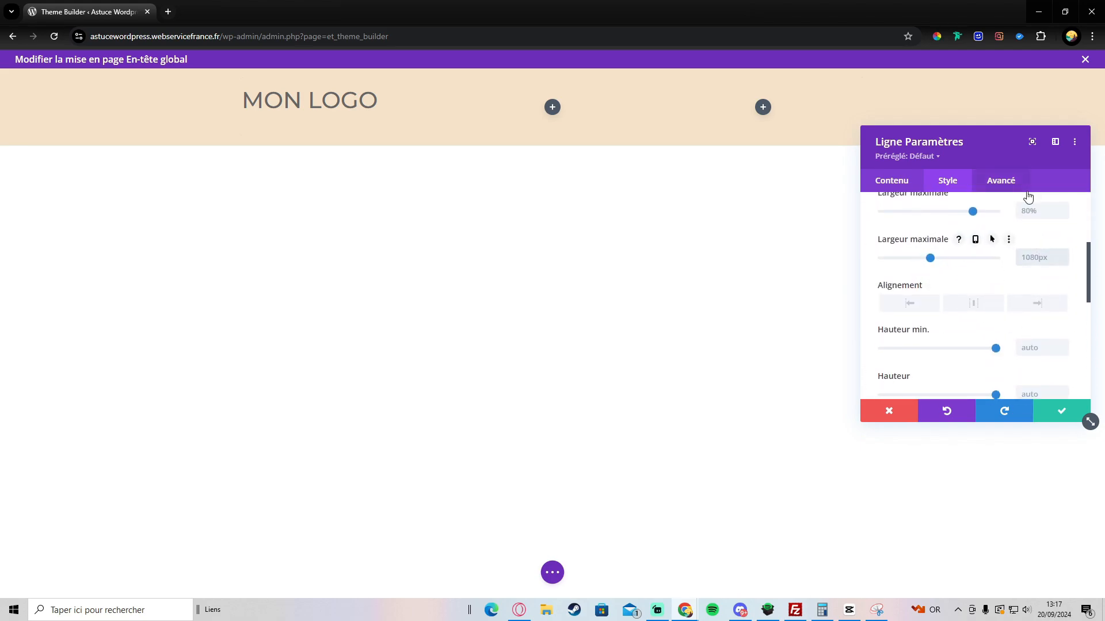
{"action": "type", "text": "px"}
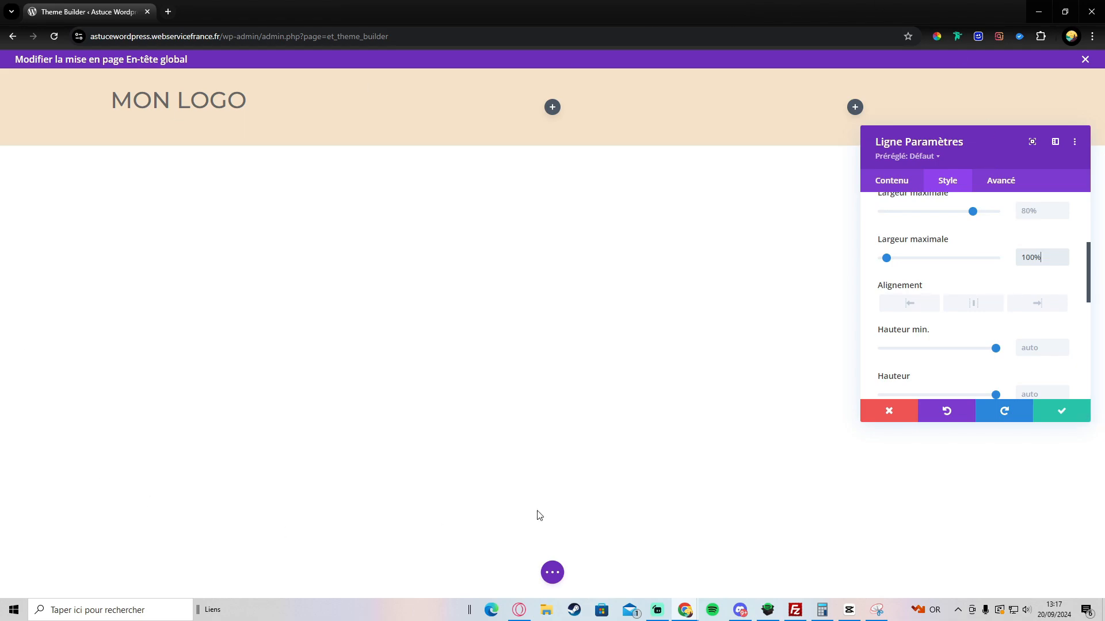
{"action": "scroll", "coordinate": [955, 245], "scroll_direction": "up", "scroll_amount": 1}
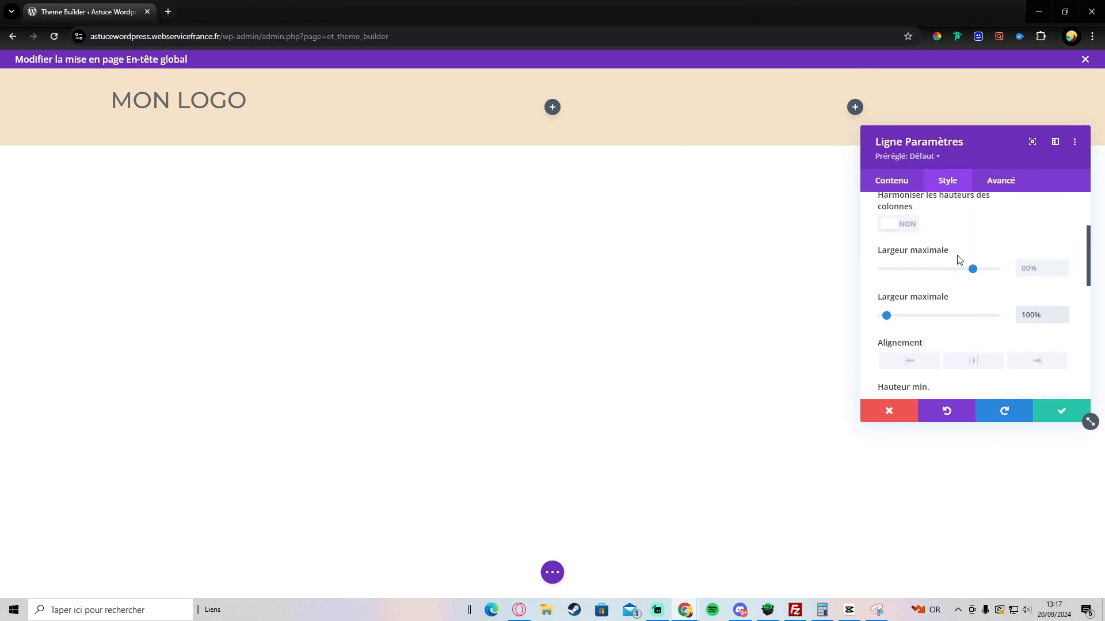
{"action": "mouse_move", "coordinate": [973, 269]}
{"action": "left_mouse_down"}
{"action": "mouse_move", "coordinate": [951, 270]}
{"action": "mouse_move", "coordinate": [984, 269]}
{"action": "left_mouse_up"}
{"action": "left_click", "coordinate": [1062, 267]}
{"action": "left_click", "coordinate": [1062, 267]}
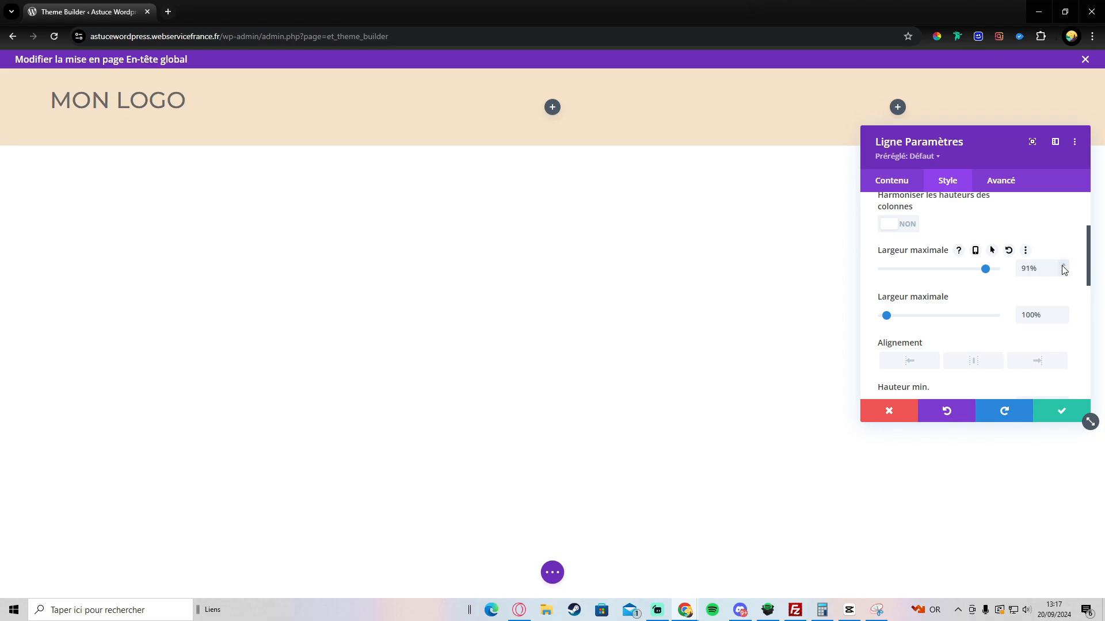
{"action": "left_click", "coordinate": [1062, 267]}
{"action": "left_click", "coordinate": [1062, 266]}
{"action": "left_click", "coordinate": [1062, 267]}
{"action": "left_click", "coordinate": [1062, 267]}
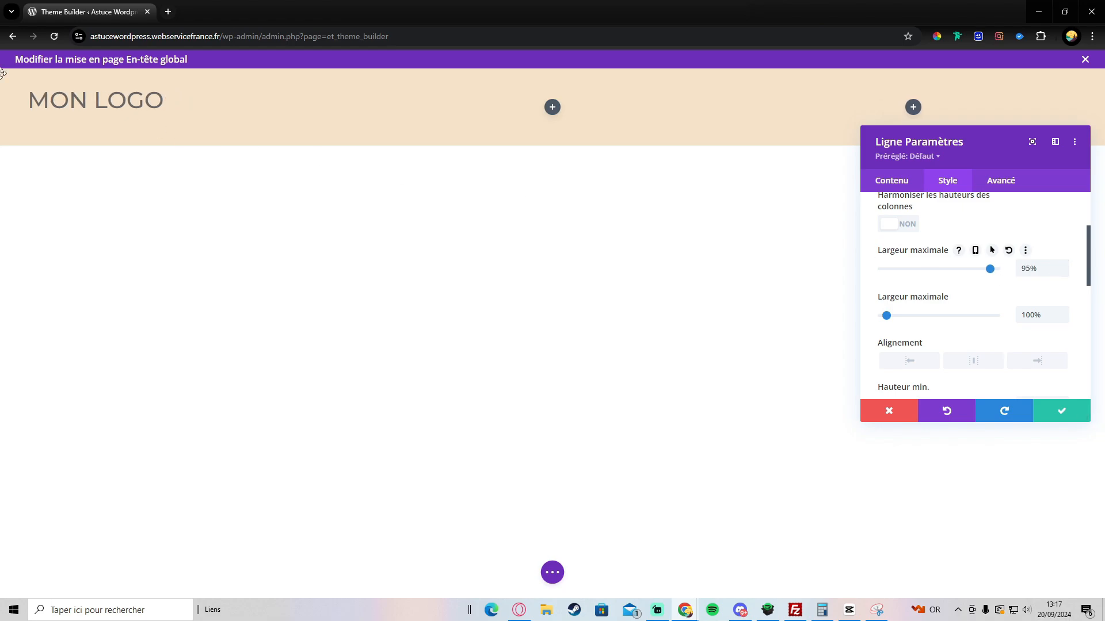
Step: Insert a Menu module into the middle column, showing Accueil, Qui suis-je ?, Contact, Les services
{"action": "left_click", "coordinate": [552, 107]}
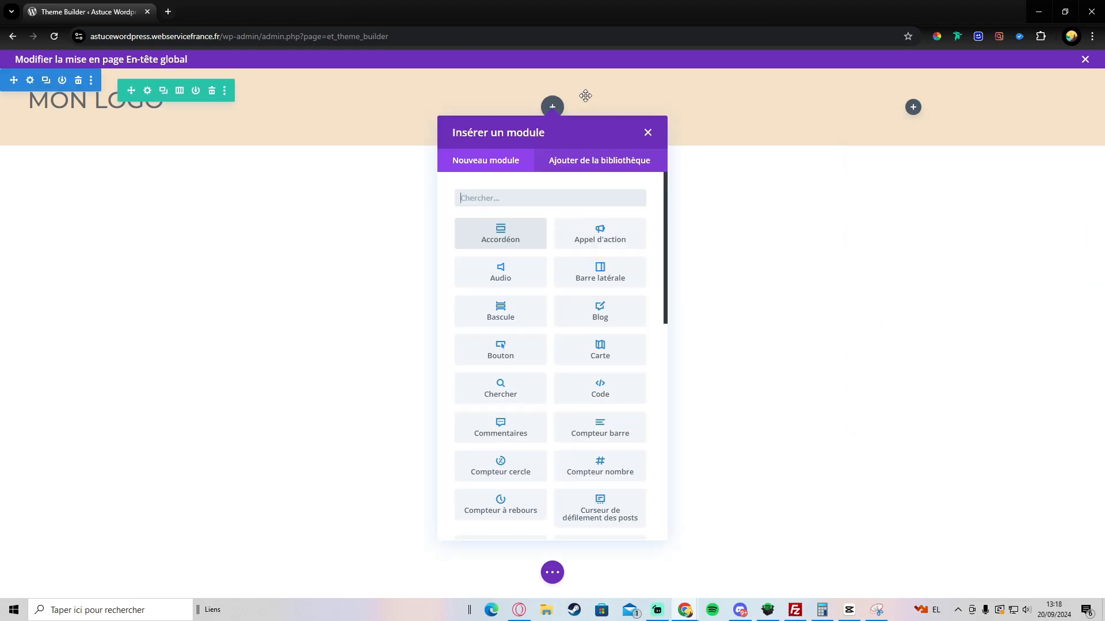
{"action": "type", "text": "menu"}
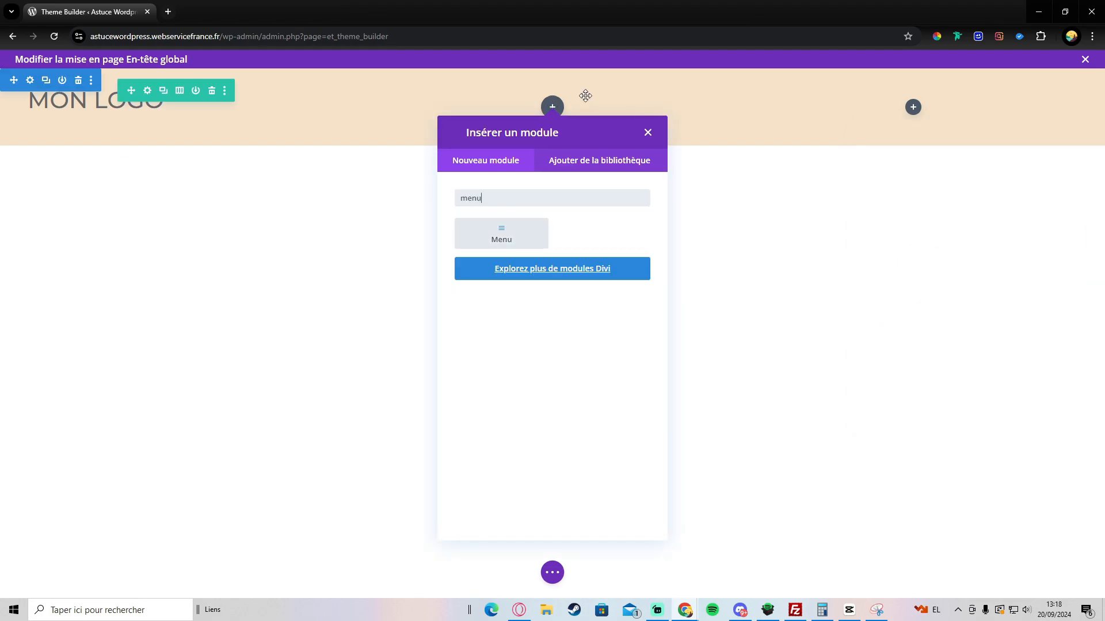
{"action": "left_click", "coordinate": [494, 235]}
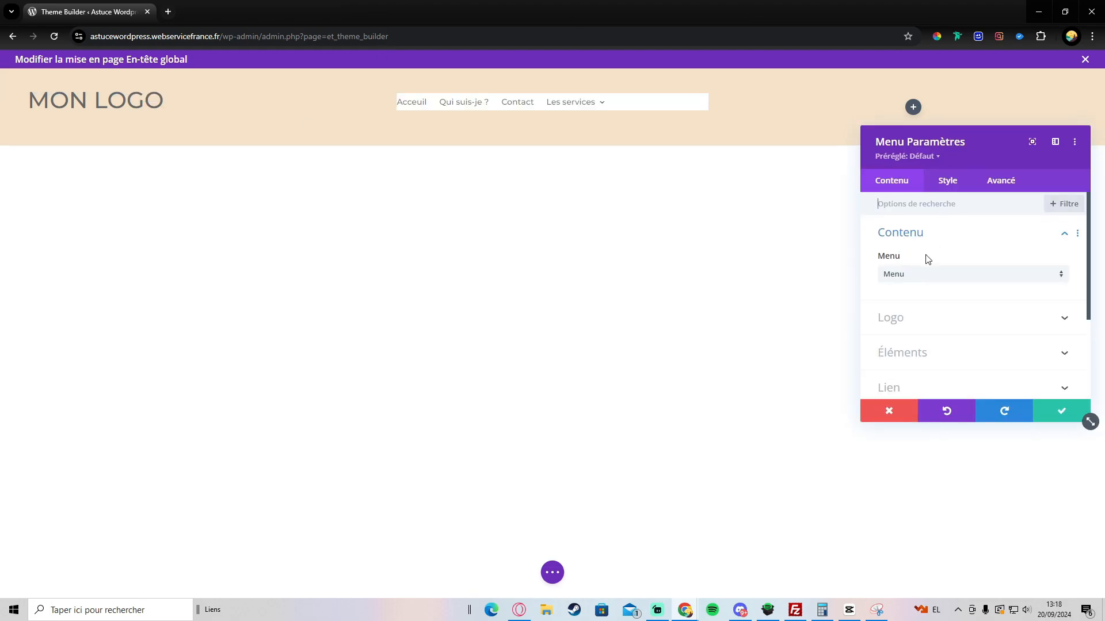
{"action": "scroll", "coordinate": [927, 259], "scroll_direction": "down", "scroll_amount": 3}
{"action": "left_click", "coordinate": [915, 299]}
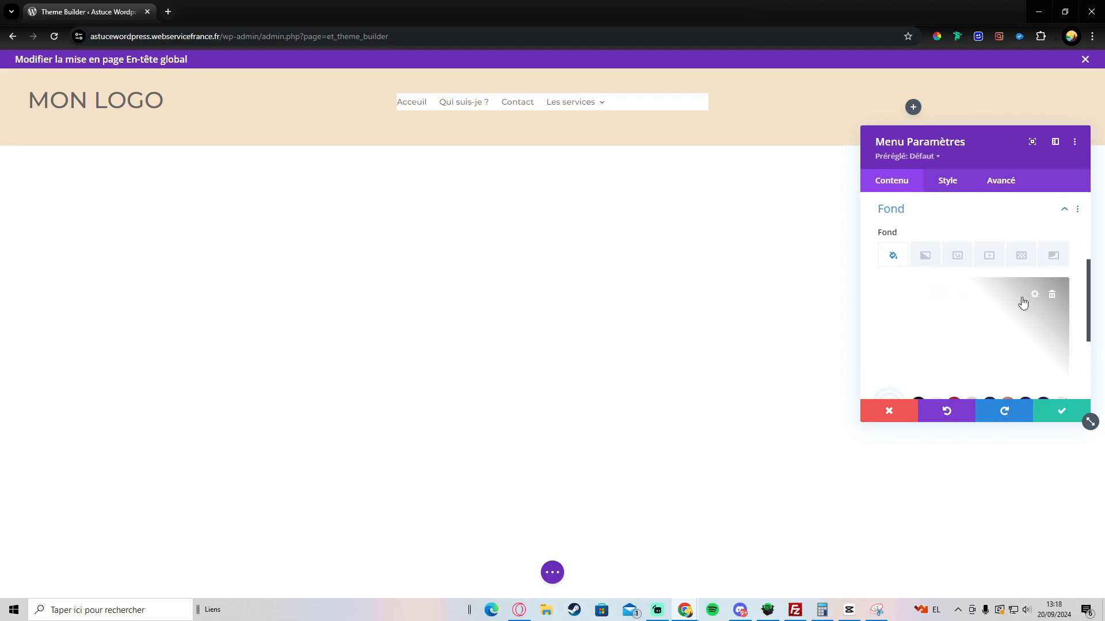
Step: Make the header menu text black
{"action": "left_click", "coordinate": [959, 196]}
{"action": "left_click", "coordinate": [910, 269]}
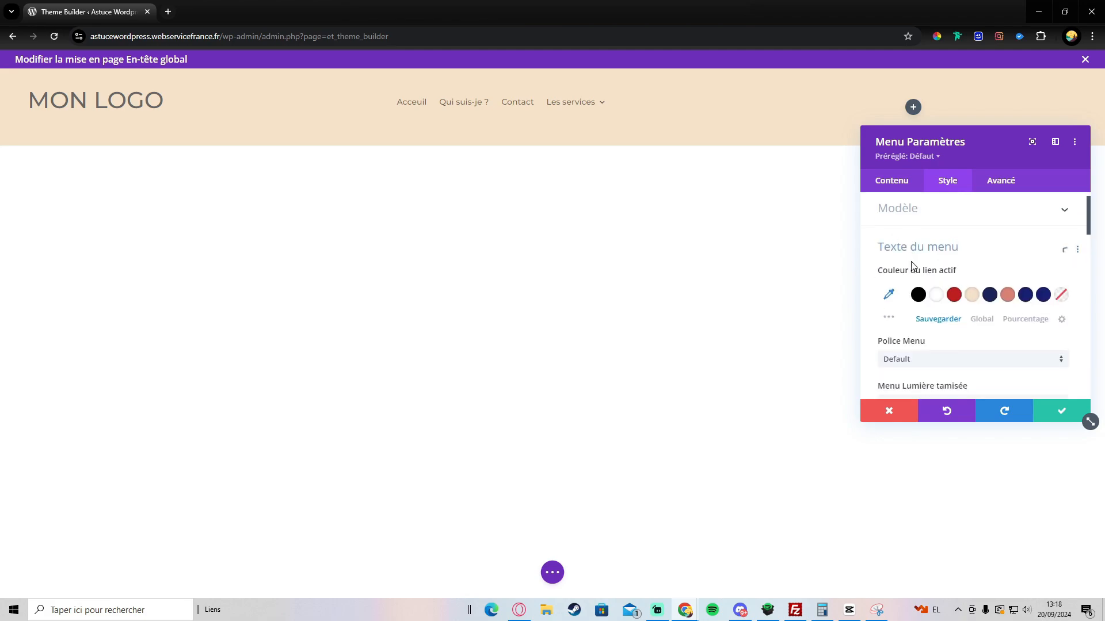
{"action": "scroll", "coordinate": [930, 258], "scroll_direction": "down", "scroll_amount": 2}
{"action": "scroll", "coordinate": [936, 224], "scroll_direction": "up", "scroll_amount": 1}
{"action": "scroll", "coordinate": [972, 279], "scroll_direction": "down", "scroll_amount": 5}
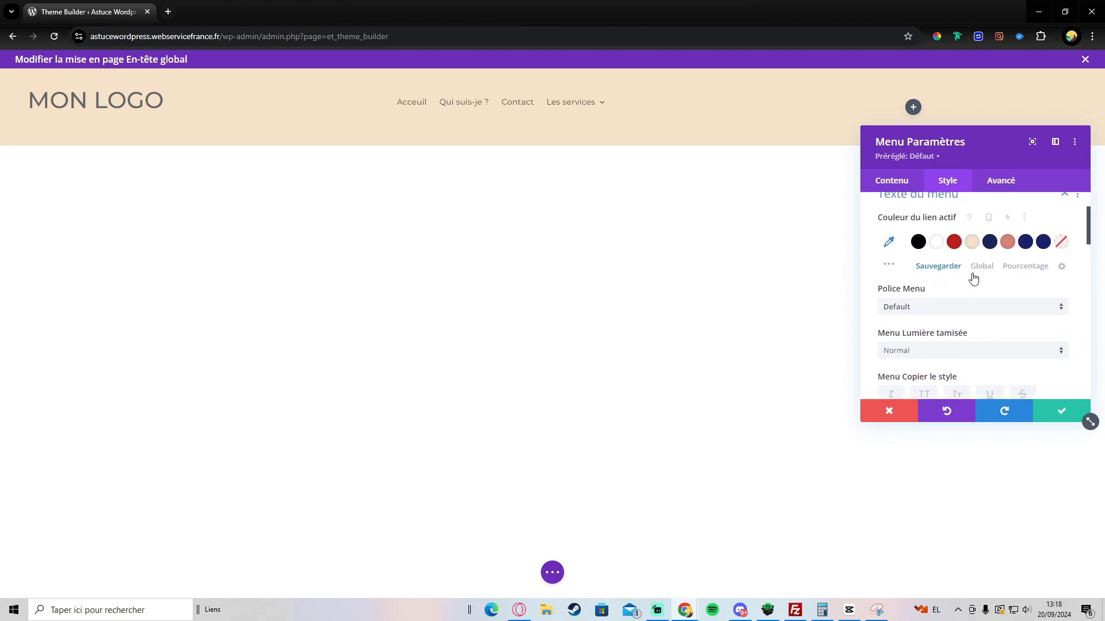
{"action": "scroll", "coordinate": [965, 276], "scroll_direction": "up", "scroll_amount": 2}
{"action": "scroll", "coordinate": [966, 275], "scroll_direction": "down", "scroll_amount": 1}
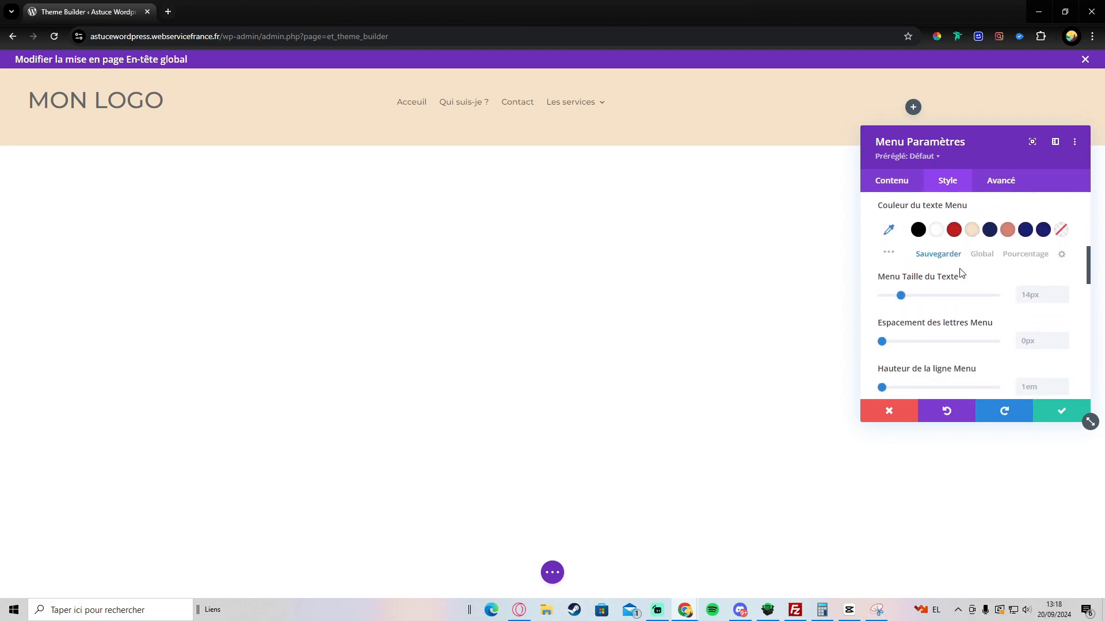
{"action": "left_click", "coordinate": [917, 232]}
Step: Make the menu items uppercase with Semi Gras weight, then save the menu settings
{"action": "scroll", "coordinate": [906, 282], "scroll_direction": "down", "scroll_amount": 6}
{"action": "scroll", "coordinate": [913, 272], "scroll_direction": "up", "scroll_amount": 3}
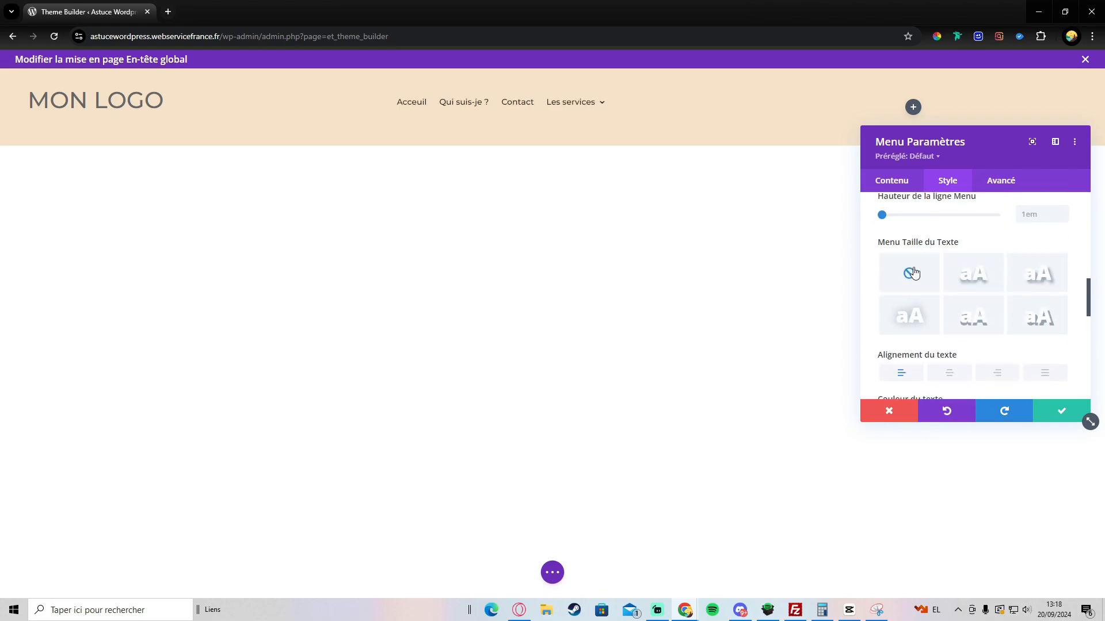
{"action": "scroll", "coordinate": [914, 270], "scroll_direction": "up", "scroll_amount": 5}
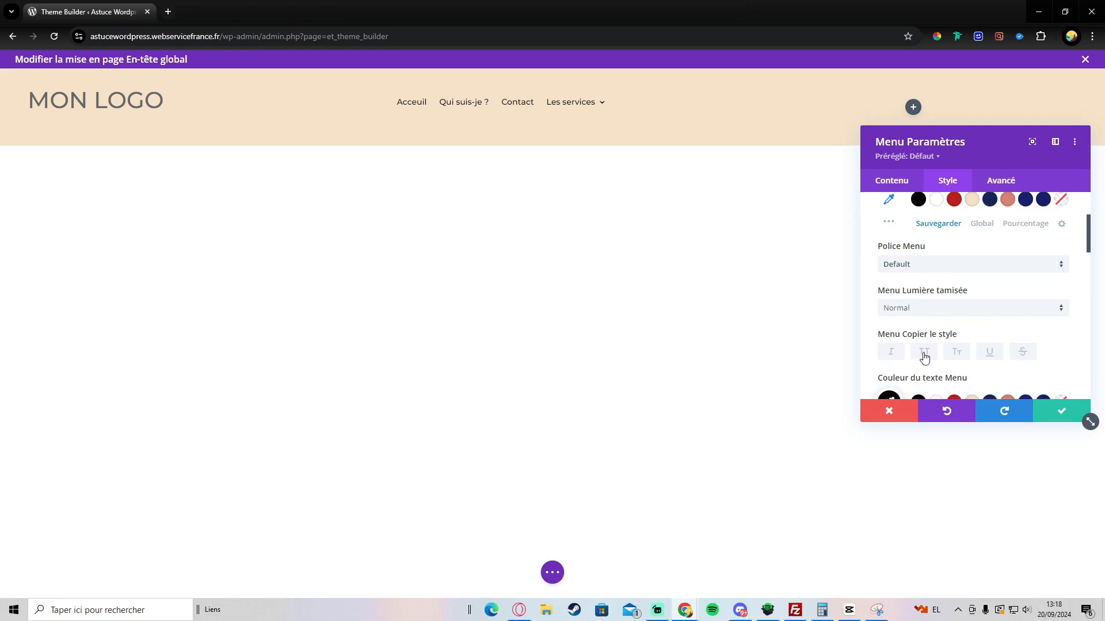
{"action": "left_click", "coordinate": [924, 353]}
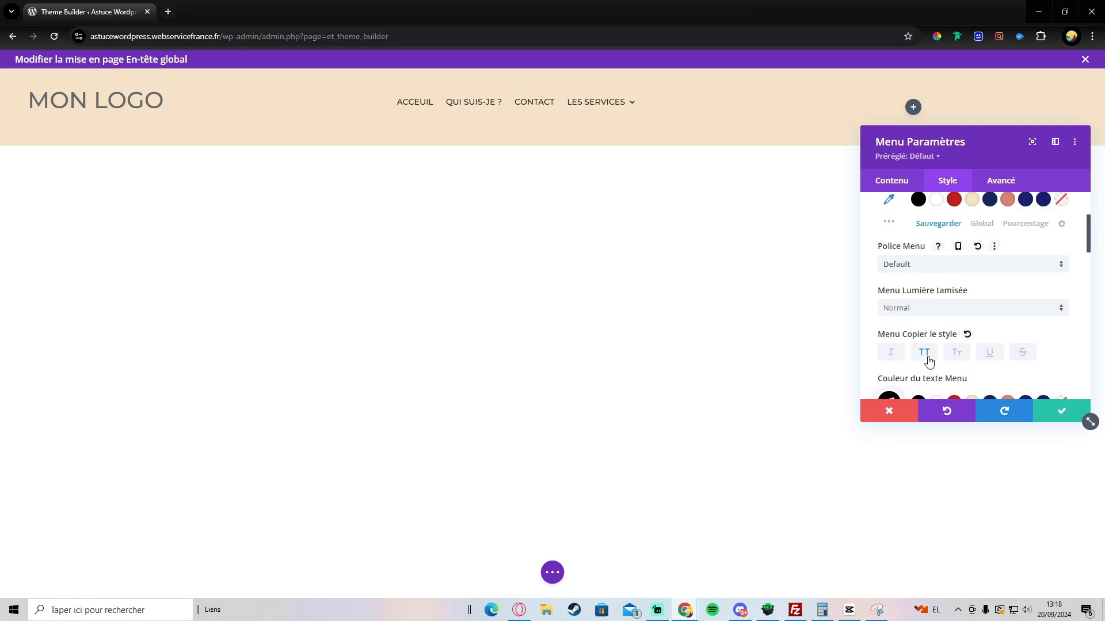
{"action": "left_click", "coordinate": [927, 309]}
{"action": "left_click", "coordinate": [954, 431]}
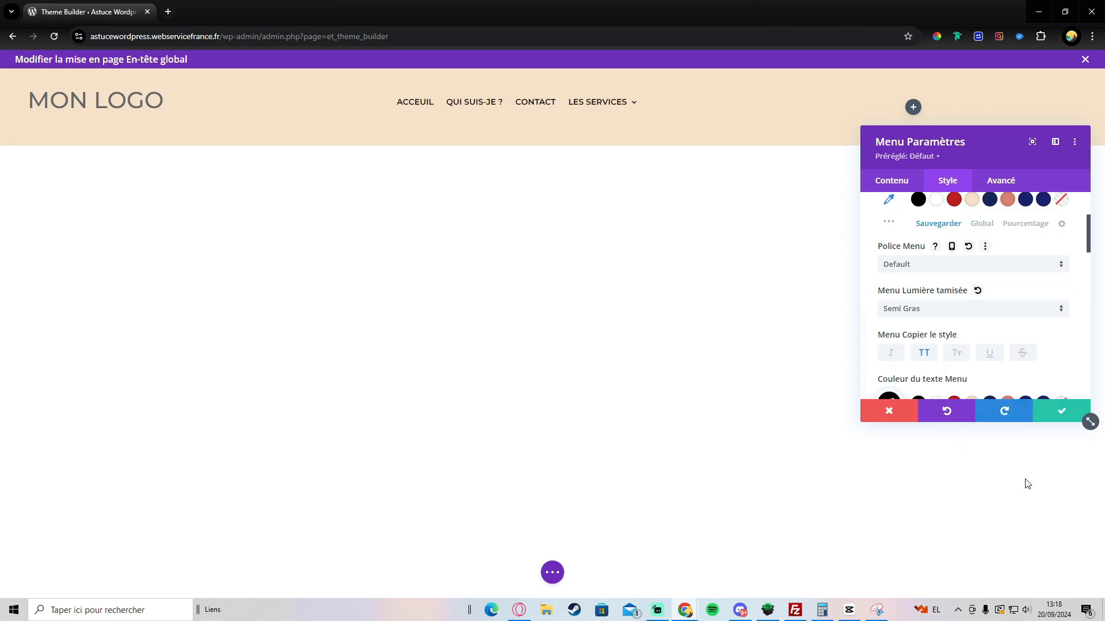
{"action": "left_click", "coordinate": [1045, 416]}
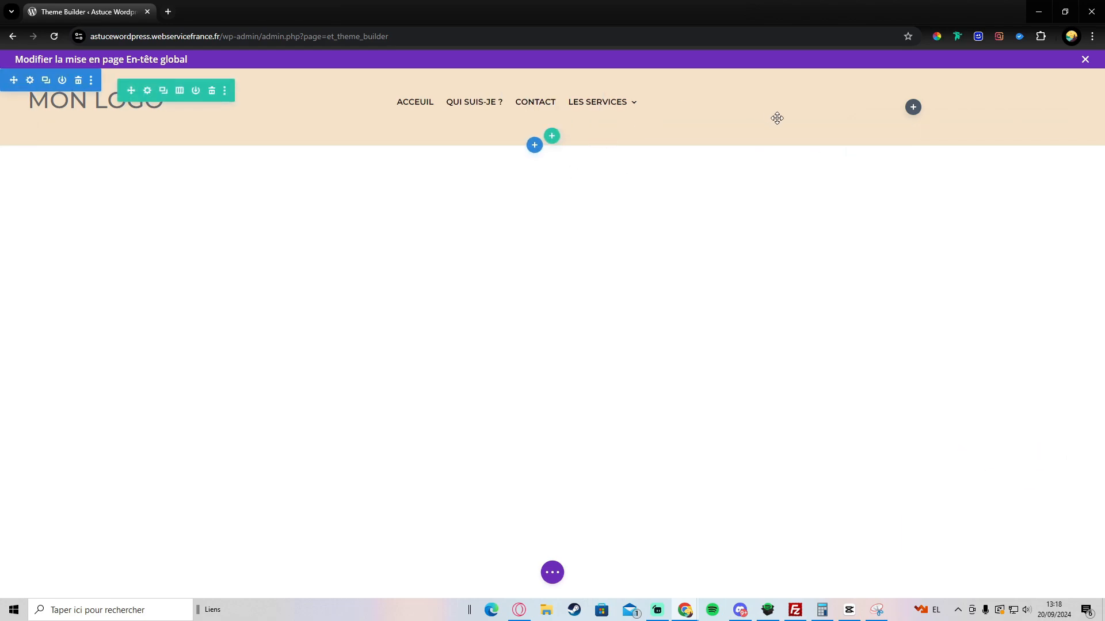
Step: Add a Bouton module to the right column and label it with the phone number
{"action": "left_click", "coordinate": [912, 108]}
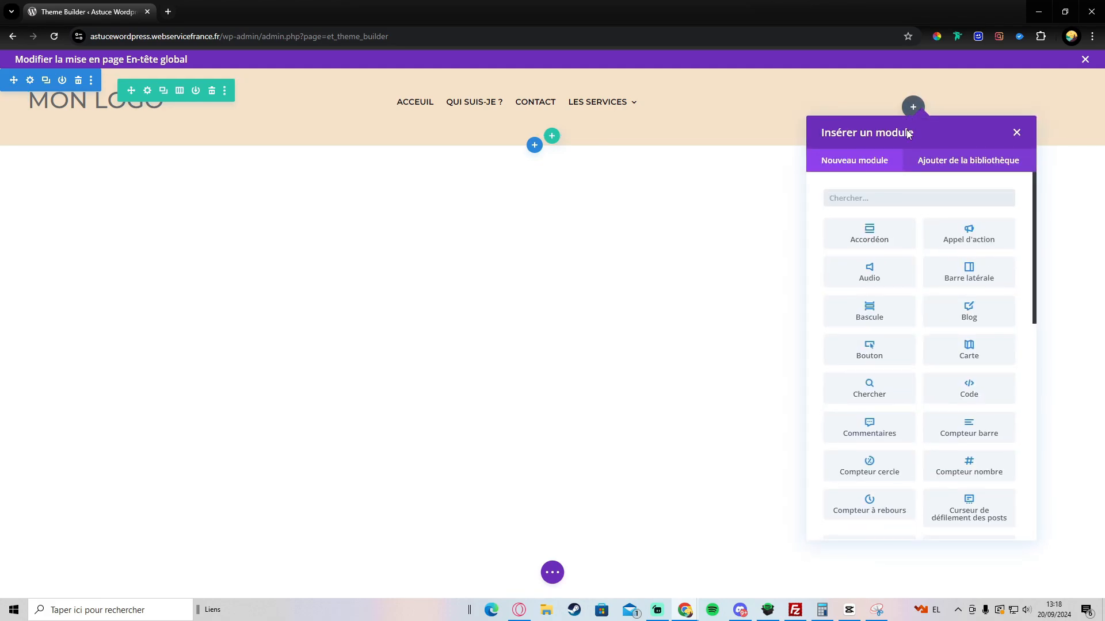
{"action": "scroll", "coordinate": [902, 375], "scroll_direction": "down", "scroll_amount": 3}
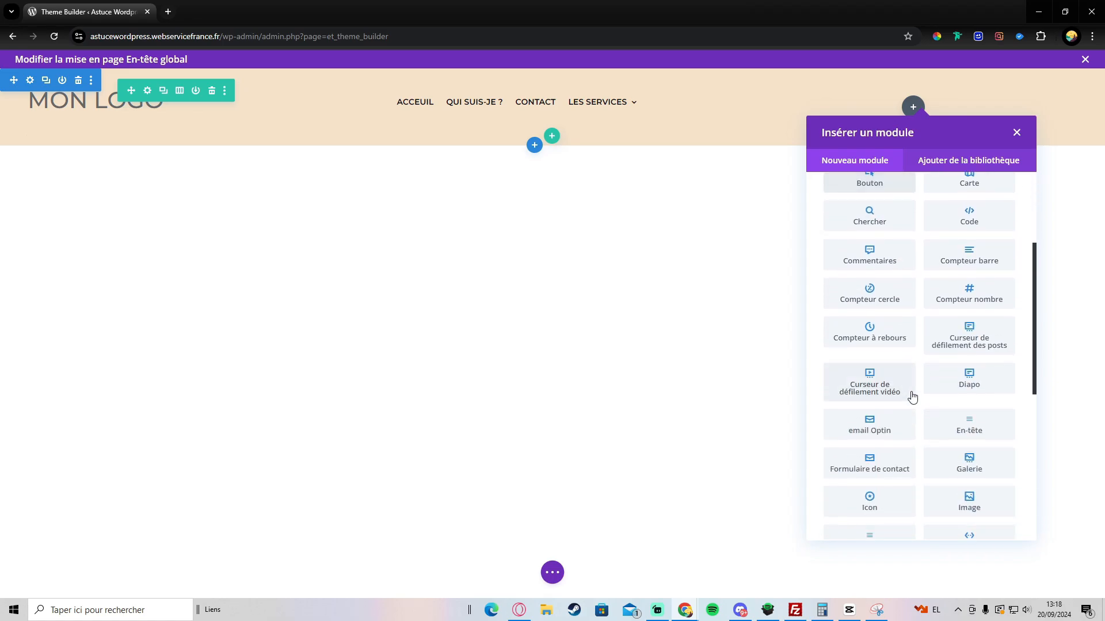
{"action": "scroll", "coordinate": [915, 389], "scroll_direction": "down", "scroll_amount": 6}
{"action": "scroll", "coordinate": [917, 389], "scroll_direction": "up", "scroll_amount": 6}
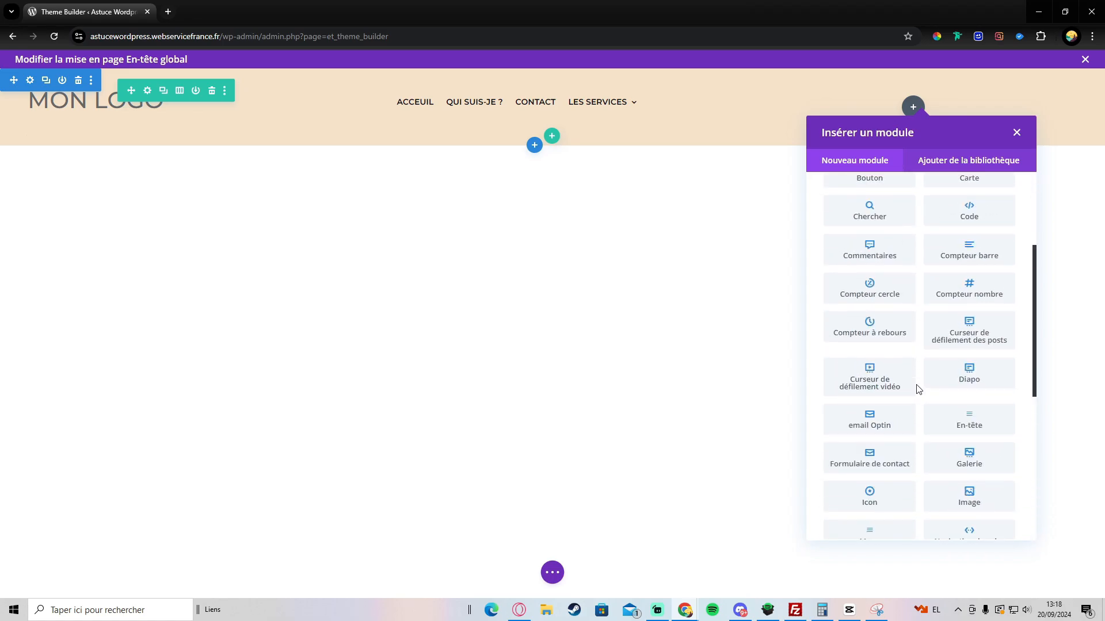
{"action": "scroll", "coordinate": [915, 380], "scroll_direction": "up", "scroll_amount": 3}
{"action": "scroll", "coordinate": [903, 365], "scroll_direction": "down", "scroll_amount": 4}
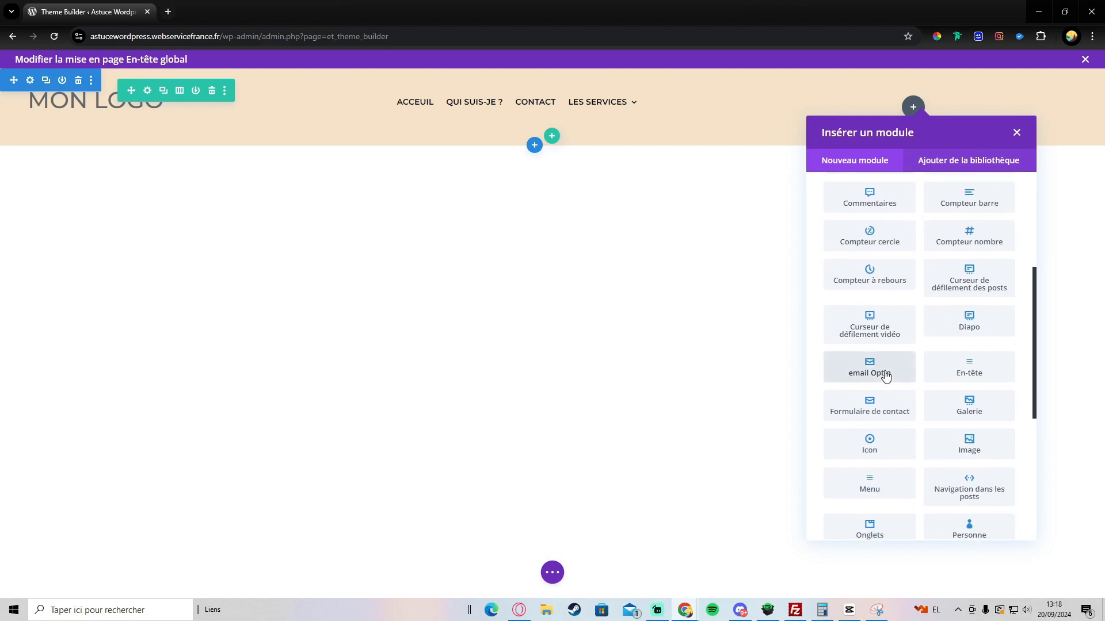
{"action": "scroll", "coordinate": [886, 376], "scroll_direction": "up", "scroll_amount": 4}
{"action": "type", "text": "b"}
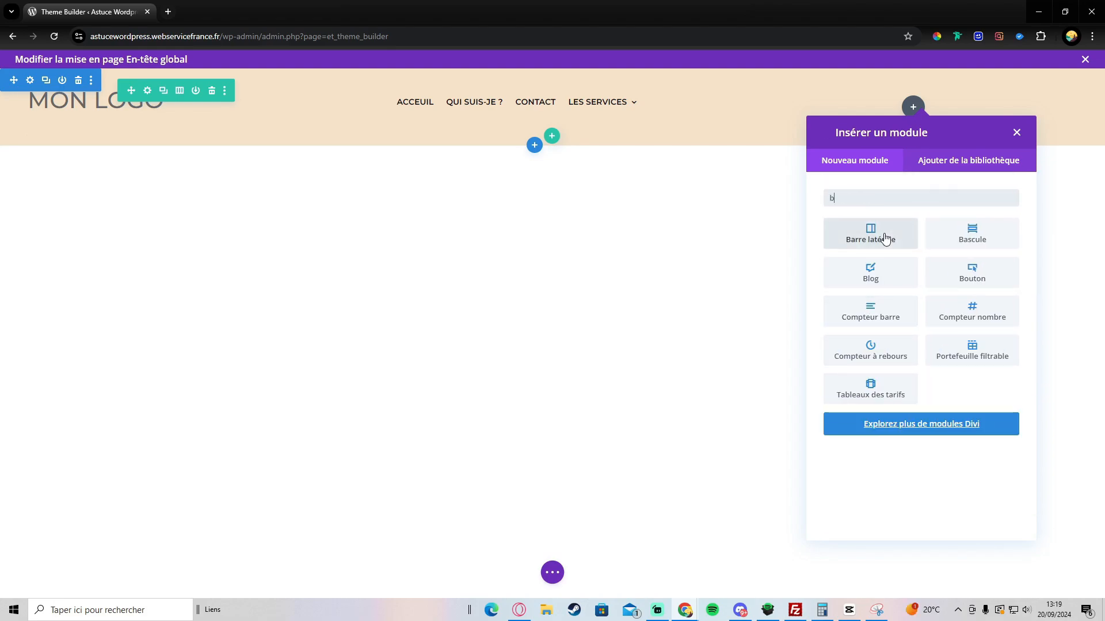
{"action": "type", "text": "ou"}
{"action": "left_click", "coordinate": [884, 240]}
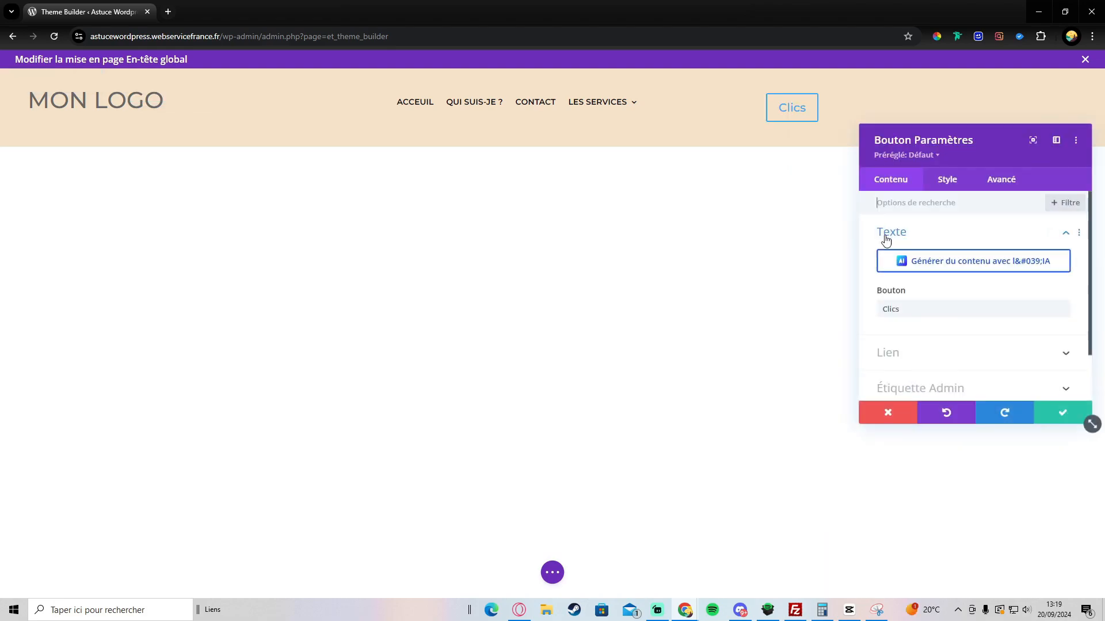
{"action": "left_click", "coordinate": [907, 309]}
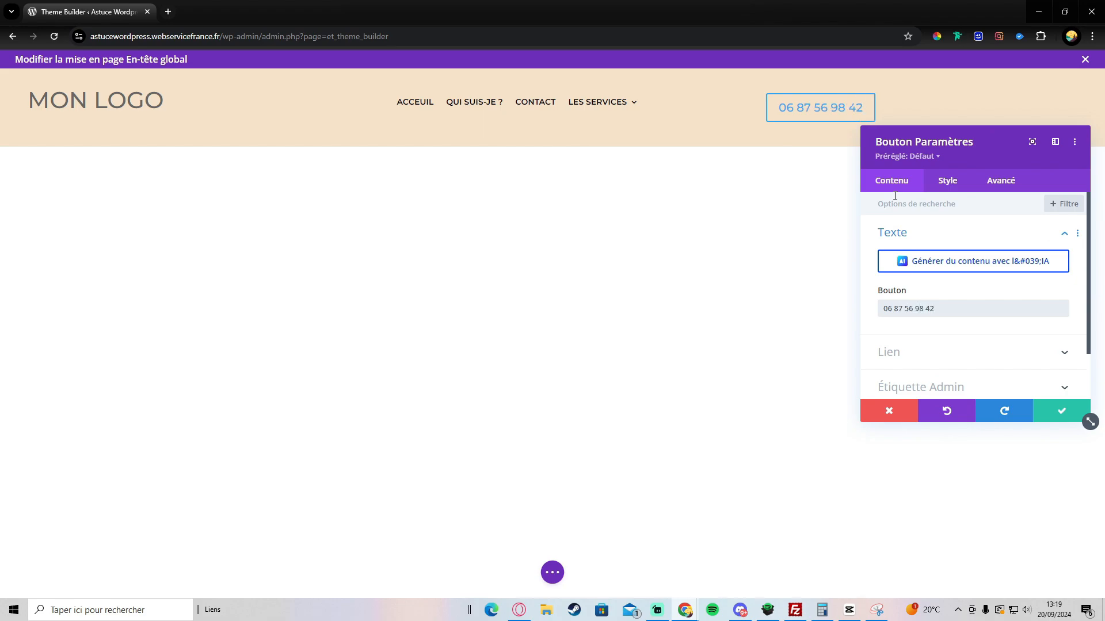
Step: Enable custom button styles with a black background and white text
{"action": "left_click", "coordinate": [956, 181]}
{"action": "scroll", "coordinate": [926, 259], "scroll_direction": "down", "scroll_amount": 3}
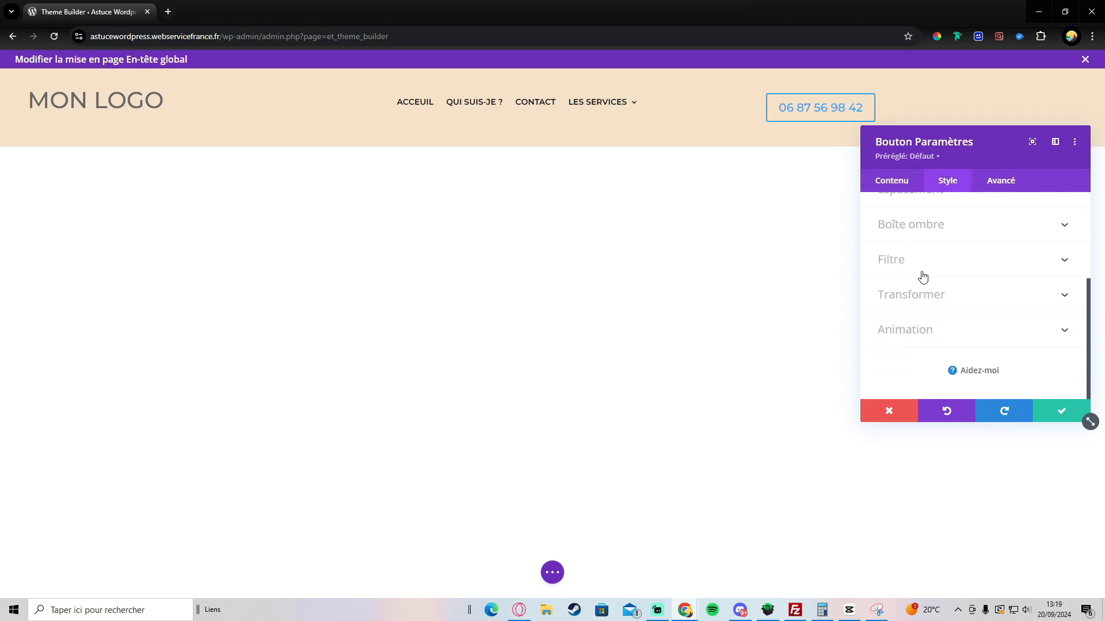
{"action": "scroll", "coordinate": [915, 296], "scroll_direction": "up", "scroll_amount": 2}
{"action": "left_click", "coordinate": [919, 287]}
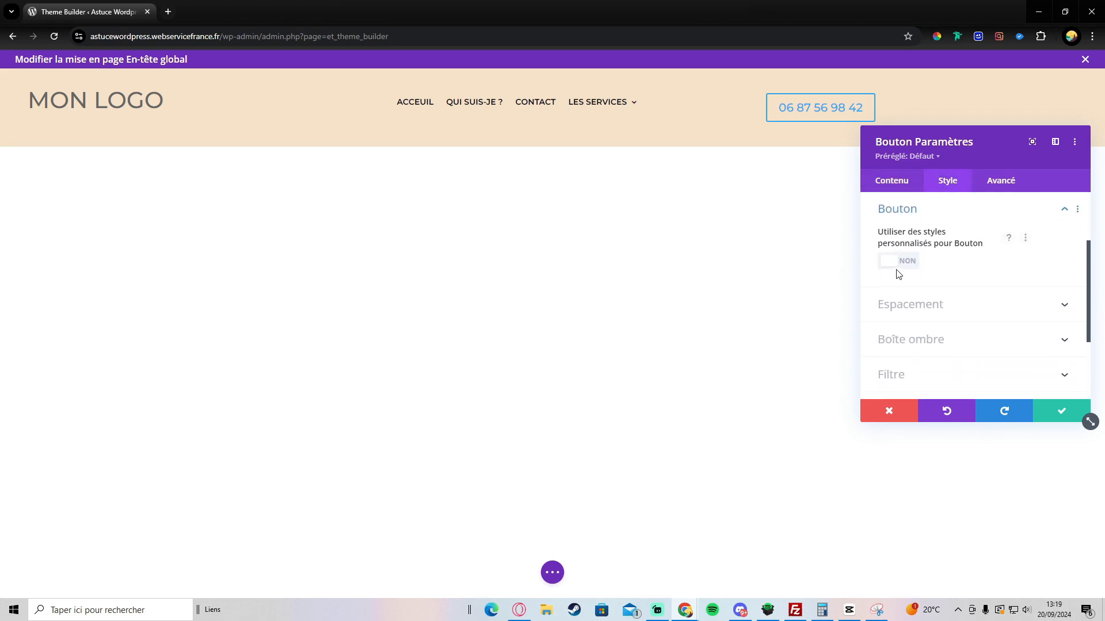
{"action": "left_click", "coordinate": [894, 261]}
{"action": "scroll", "coordinate": [932, 299], "scroll_direction": "down", "scroll_amount": 3}
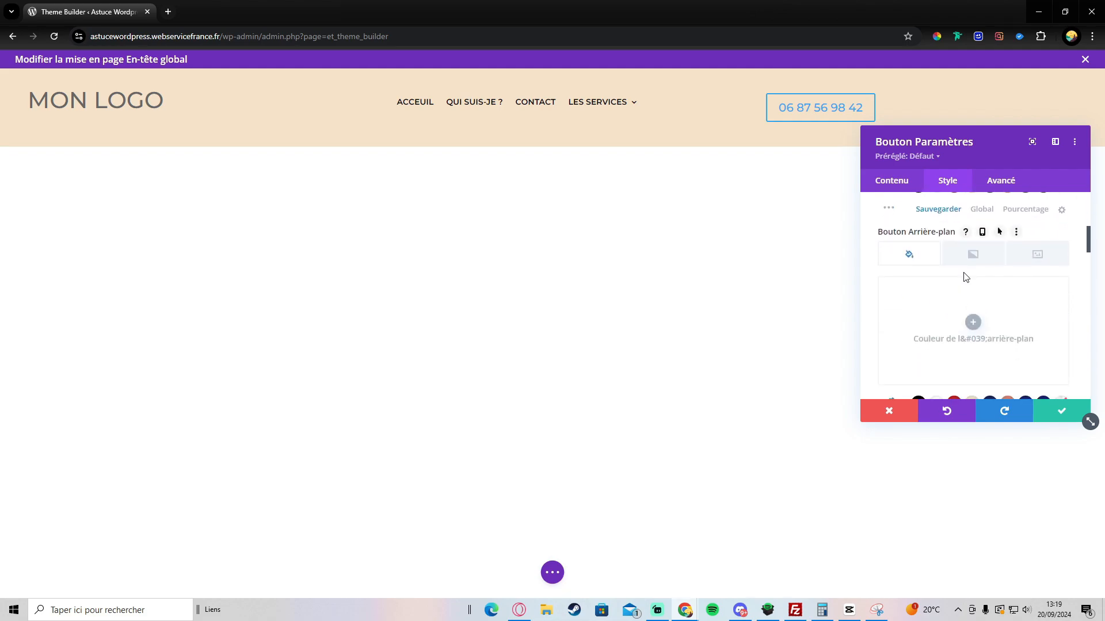
{"action": "scroll", "coordinate": [965, 279], "scroll_direction": "down", "scroll_amount": 2}
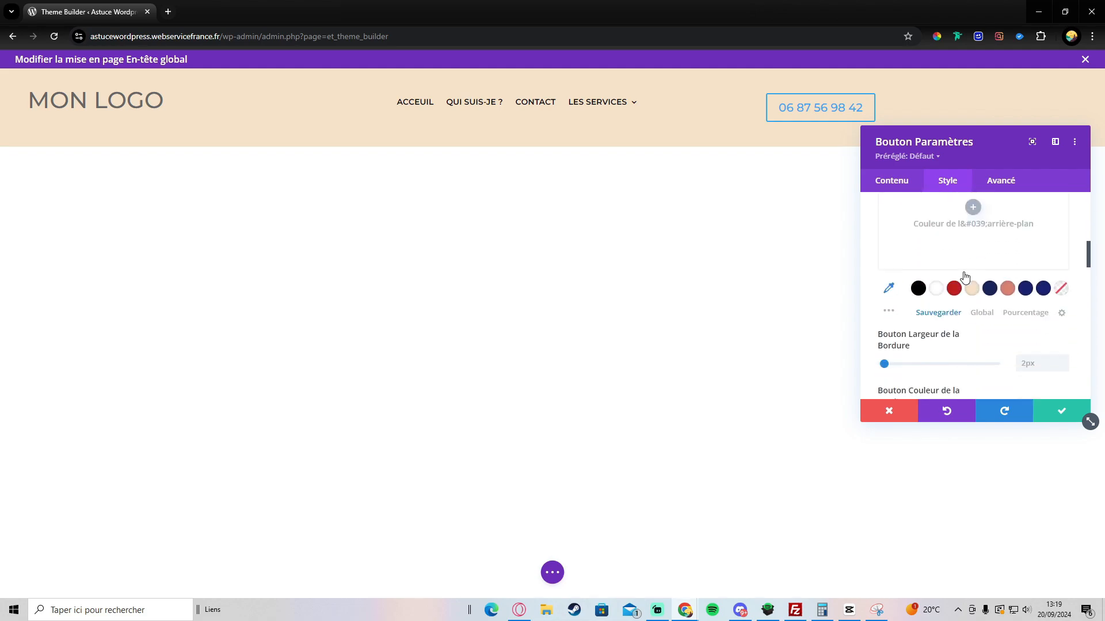
{"action": "left_click", "coordinate": [918, 289]}
{"action": "scroll", "coordinate": [944, 291], "scroll_direction": "up", "scroll_amount": 3}
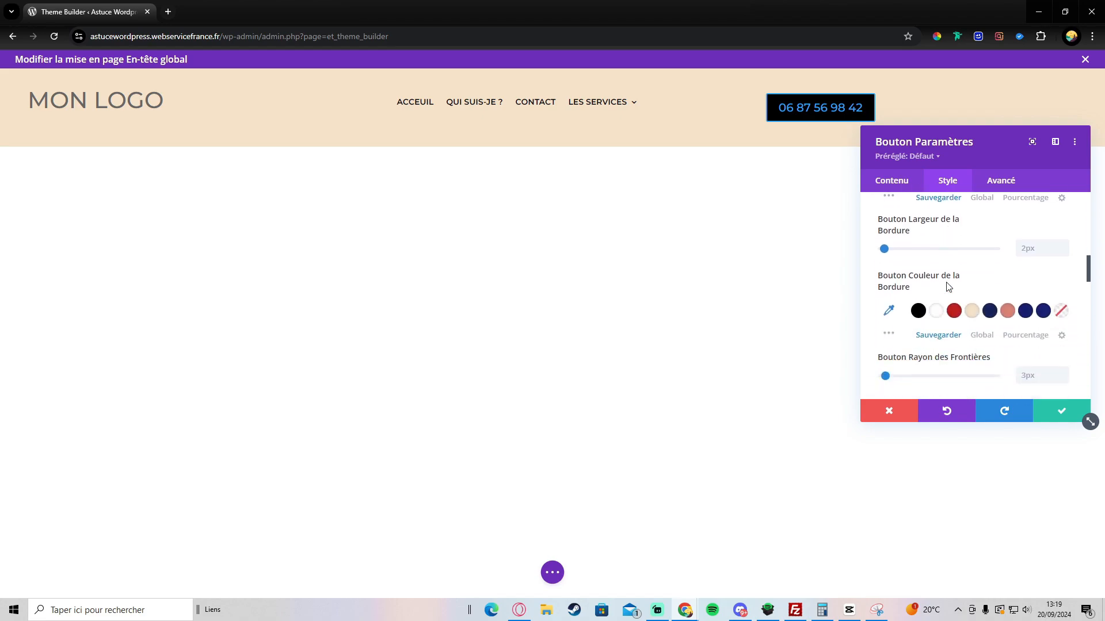
{"action": "left_click", "coordinate": [941, 305]}
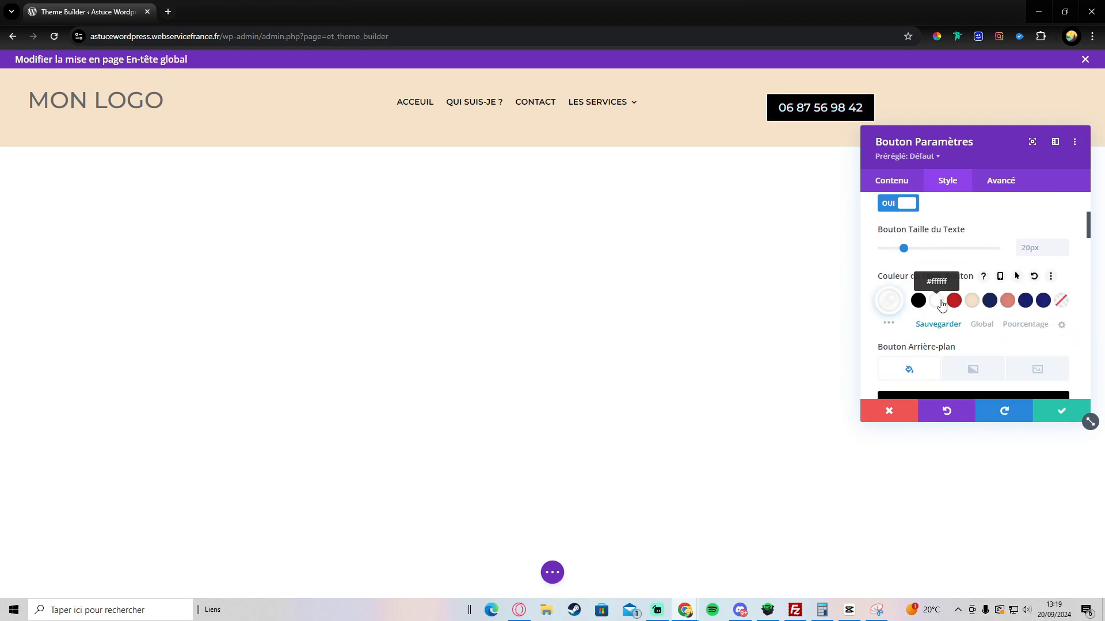
Step: Round the phone button corners to 58px, right-align it and close the settings
{"action": "scroll", "coordinate": [970, 289], "scroll_direction": "down", "scroll_amount": 3}
{"action": "scroll", "coordinate": [893, 306], "scroll_direction": "up", "scroll_amount": 1}
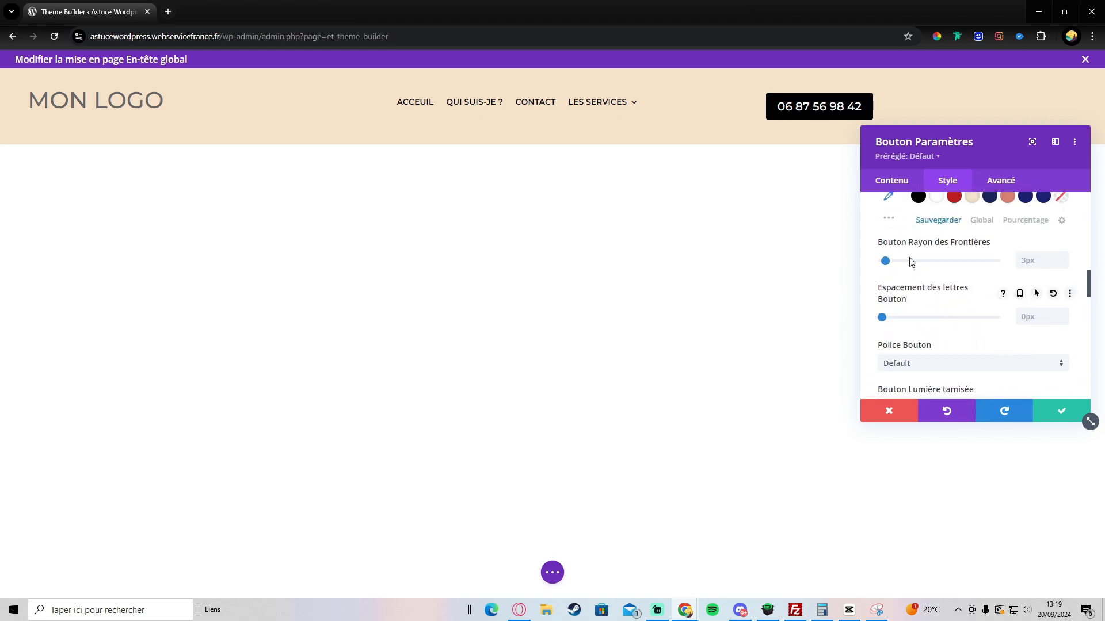
{"action": "left_click_drag", "start_coordinate": [885, 261], "coordinate": [948, 261]}
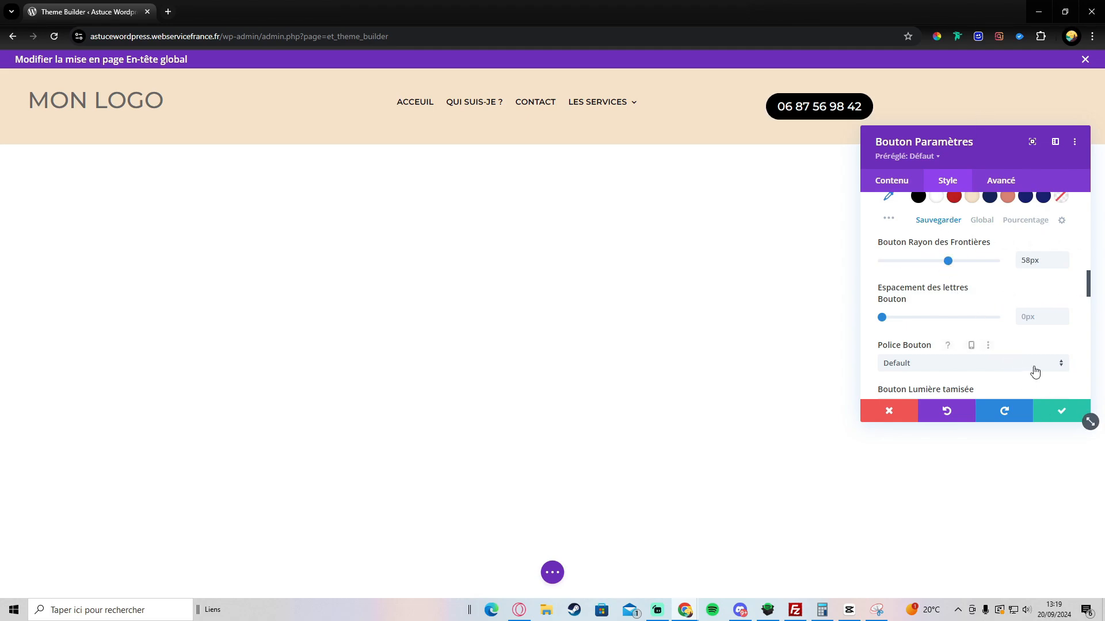
{"action": "scroll", "coordinate": [1012, 364], "scroll_direction": "down", "scroll_amount": 5}
{"action": "scroll", "coordinate": [978, 287], "scroll_direction": "up", "scroll_amount": 10}
{"action": "scroll", "coordinate": [946, 246], "scroll_direction": "up", "scroll_amount": 5}
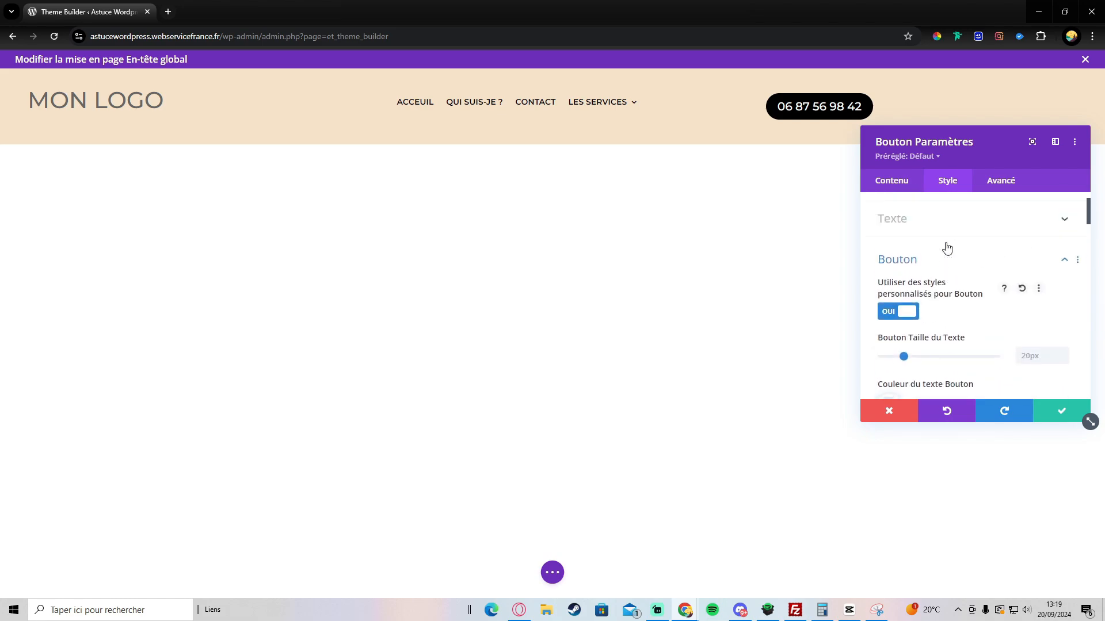
{"action": "left_click", "coordinate": [917, 233]}
{"action": "left_click", "coordinate": [1032, 280]}
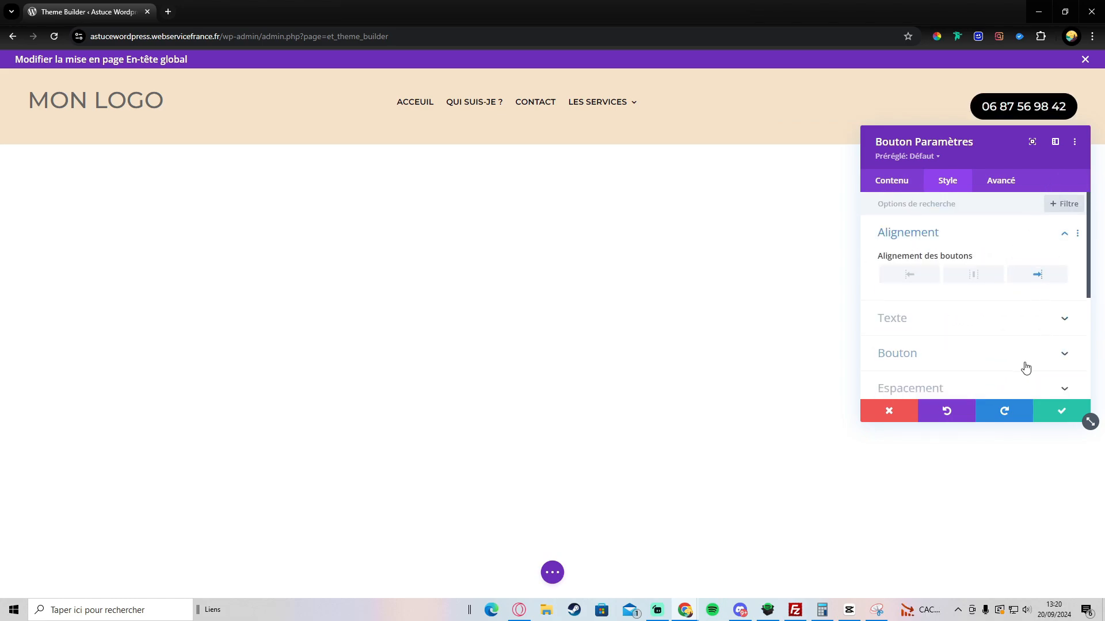
{"action": "left_click", "coordinate": [1046, 415]}
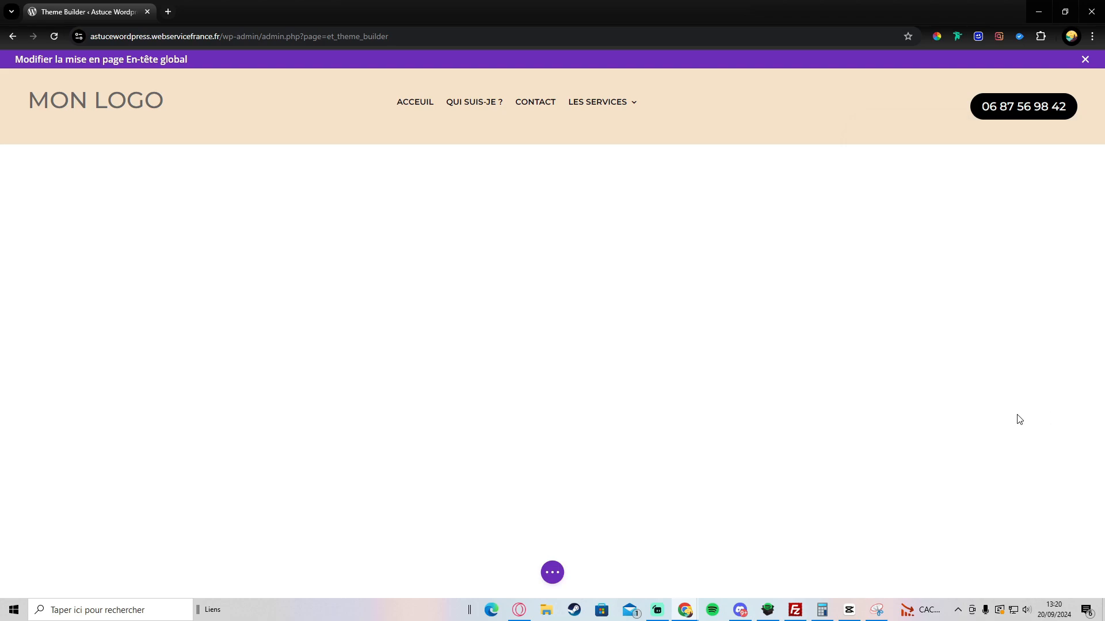
Step: Save the global header and all Theme Builder changes, then open the live site in a new tab
{"action": "left_click", "coordinate": [554, 572]}
{"action": "left_click", "coordinate": [1067, 573]}
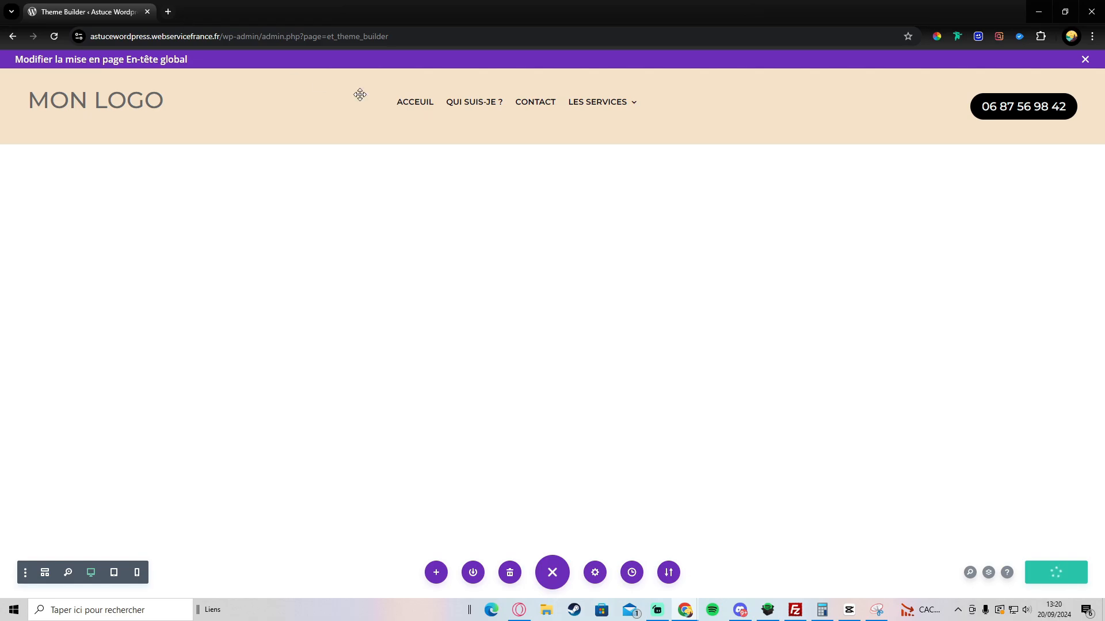
{"action": "left_click", "coordinate": [1085, 59]}
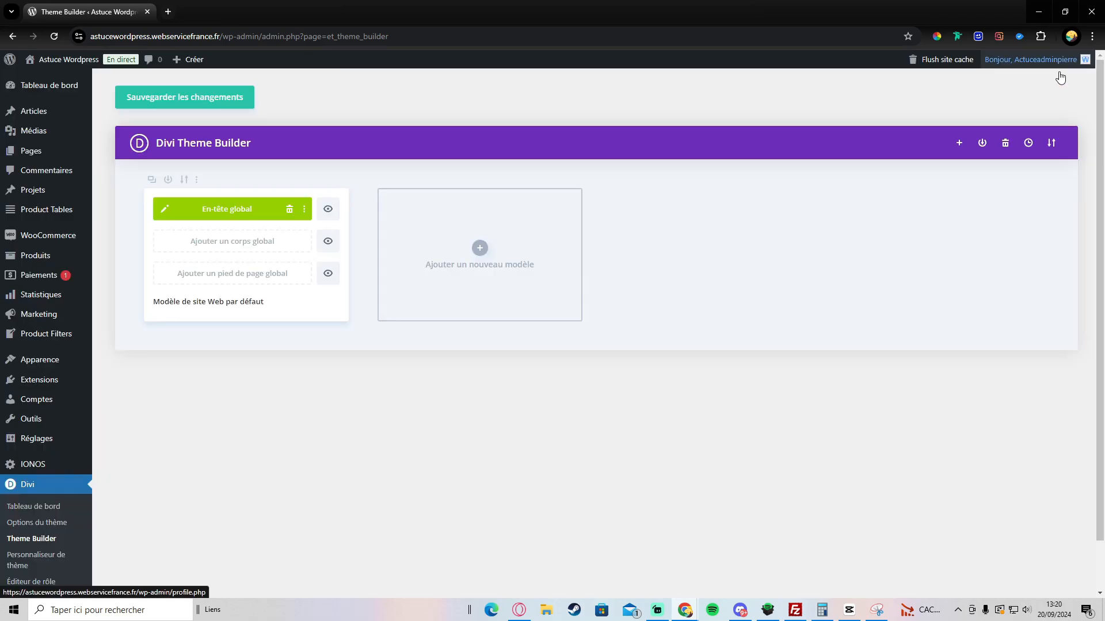
{"action": "left_click", "coordinate": [149, 98]}
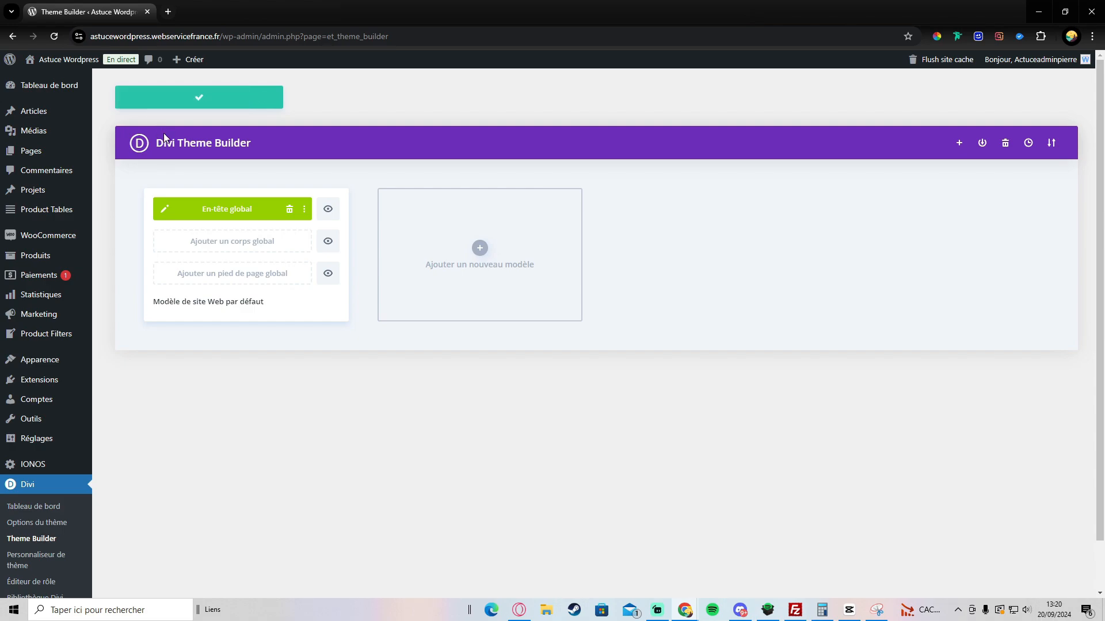
{"action": "right_click", "coordinate": [63, 64]}
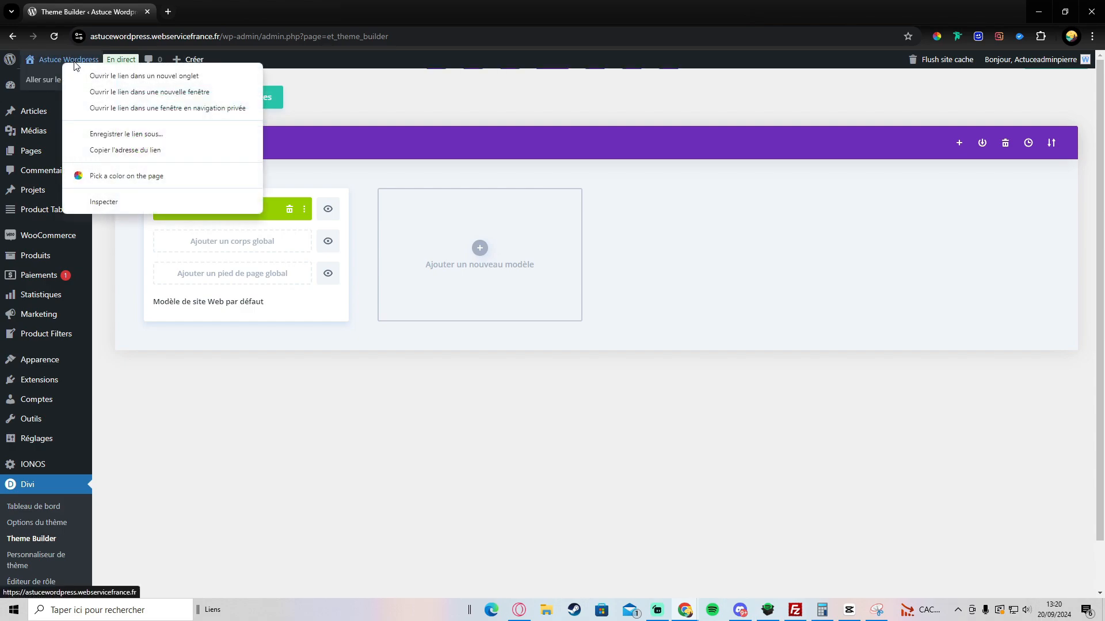
{"action": "left_click", "coordinate": [146, 77]}
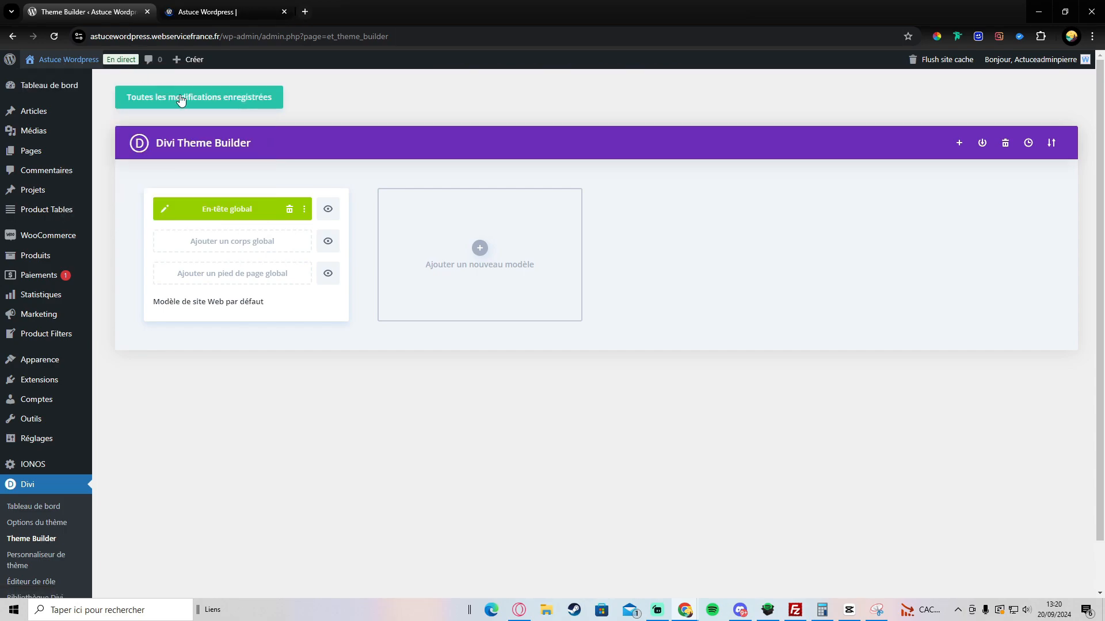
Step: Reopen the global header for editing, then reload and scroll the live Boutique page to check the beige header
{"action": "left_click", "coordinate": [161, 212]}
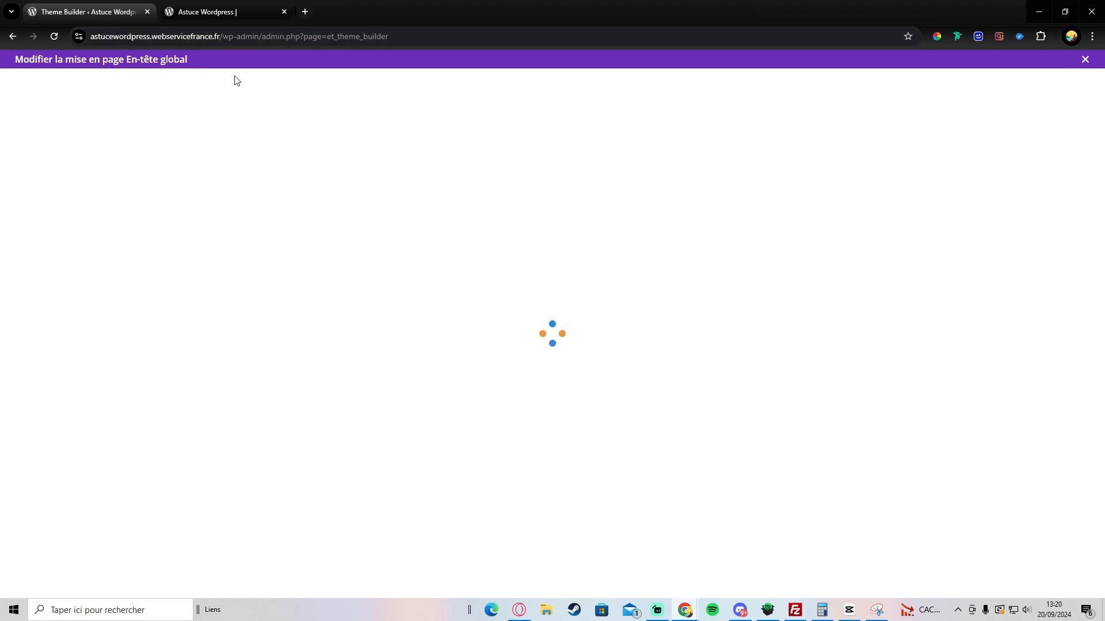
{"action": "left_click", "coordinate": [225, 9]}
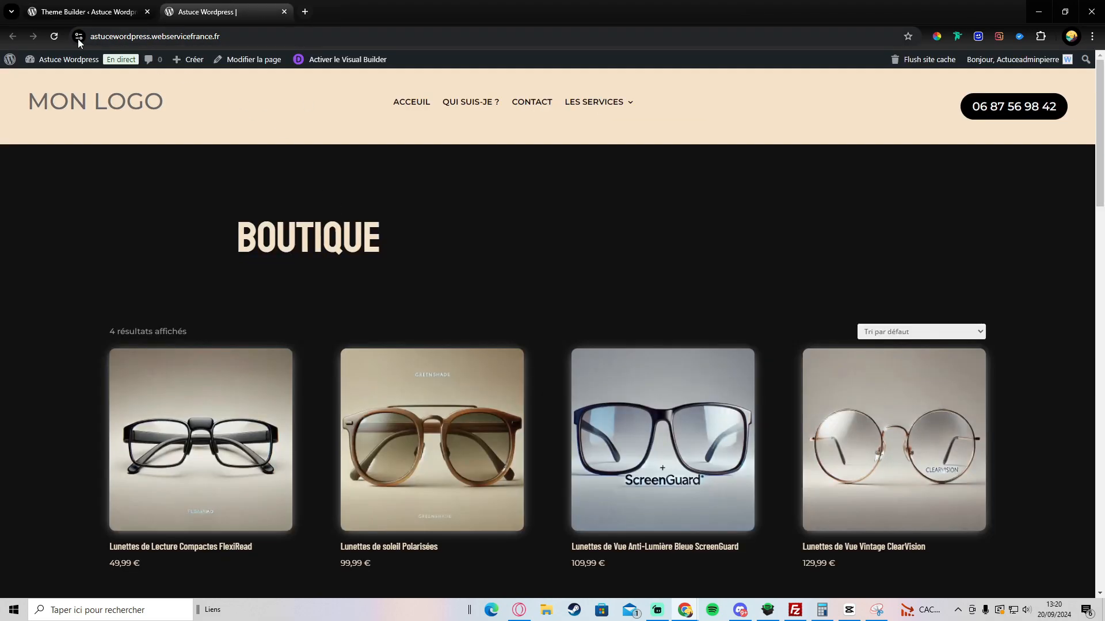
{"action": "left_click", "coordinate": [53, 37]}
{"action": "scroll", "coordinate": [499, 172], "scroll_direction": "down", "scroll_amount": 3}
{"action": "scroll", "coordinate": [499, 171], "scroll_direction": "up", "scroll_amount": 3}
{"action": "scroll", "coordinate": [499, 171], "scroll_direction": "down", "scroll_amount": 3}
{"action": "scroll", "coordinate": [499, 171], "scroll_direction": "up", "scroll_amount": 3}
{"action": "scroll", "coordinate": [499, 172], "scroll_direction": "down", "scroll_amount": 3}
{"action": "scroll", "coordinate": [499, 171], "scroll_direction": "up", "scroll_amount": 3}
{"action": "scroll", "coordinate": [499, 171], "scroll_direction": "down", "scroll_amount": 2}
{"action": "scroll", "coordinate": [572, 139], "scroll_direction": "up", "scroll_amount": 3}
{"action": "scroll", "coordinate": [427, 129], "scroll_direction": "down", "scroll_amount": 2}
{"action": "scroll", "coordinate": [676, 104], "scroll_direction": "up", "scroll_amount": 3}
Step: Set the header section's Position collante to 'Rester en haut' under Avancé > Effets de défilement
{"action": "left_click", "coordinate": [111, 9]}
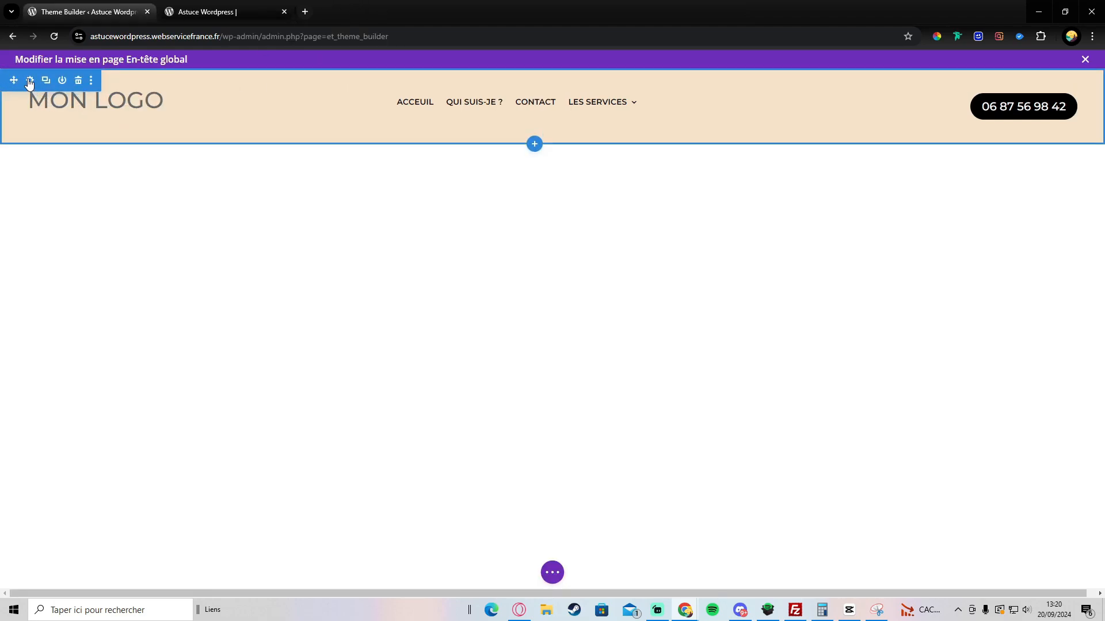
{"action": "left_click", "coordinate": [30, 82]}
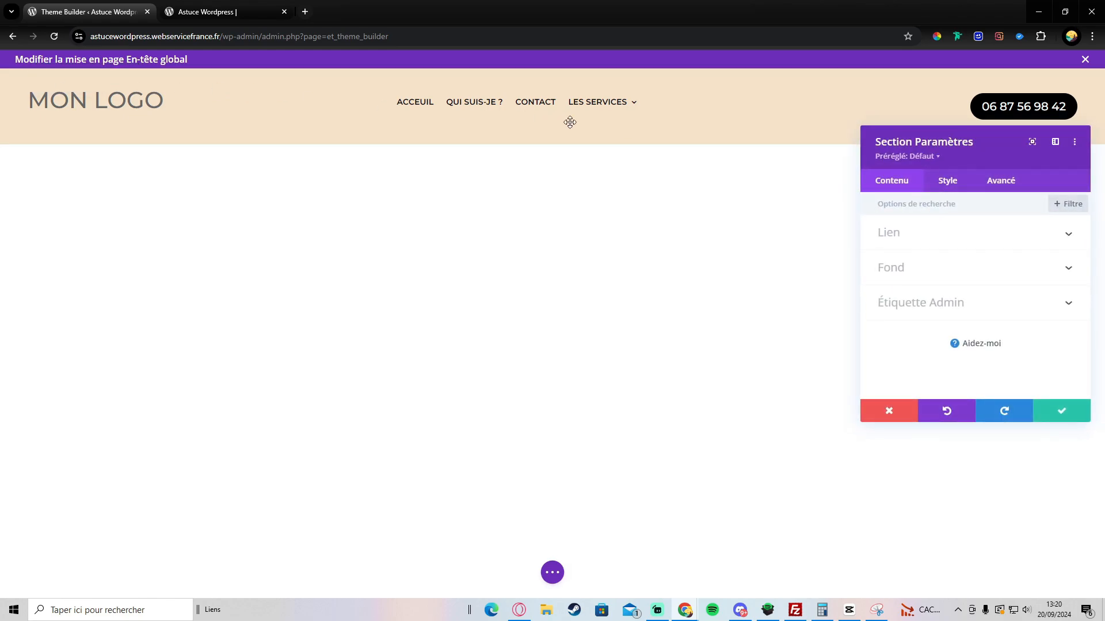
{"action": "left_click", "coordinate": [989, 185]}
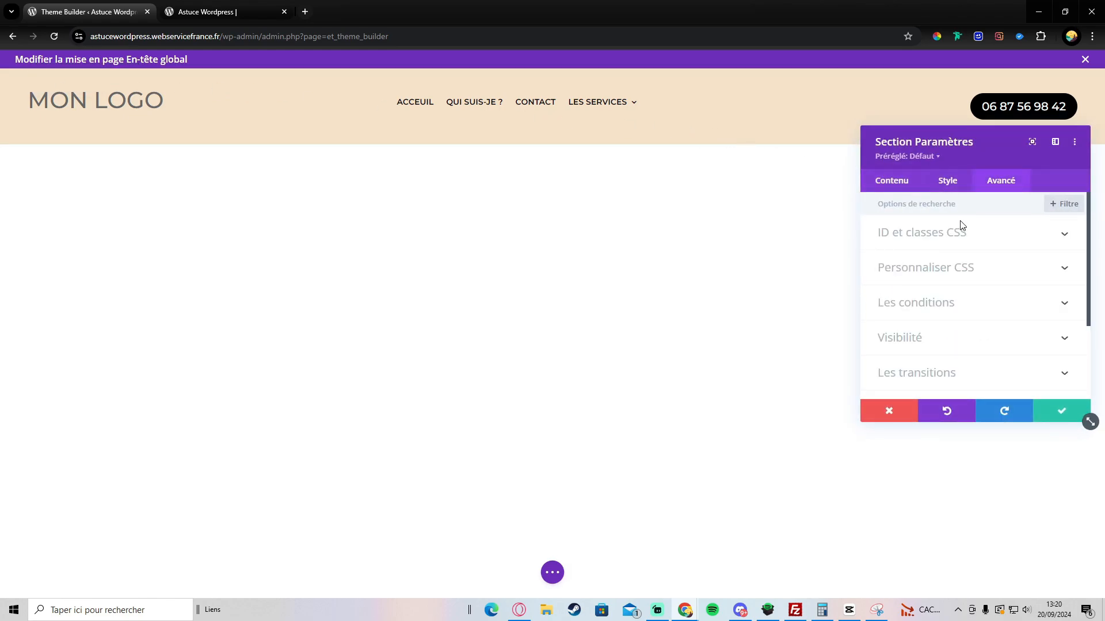
{"action": "scroll", "coordinate": [947, 296], "scroll_direction": "down", "scroll_amount": 1}
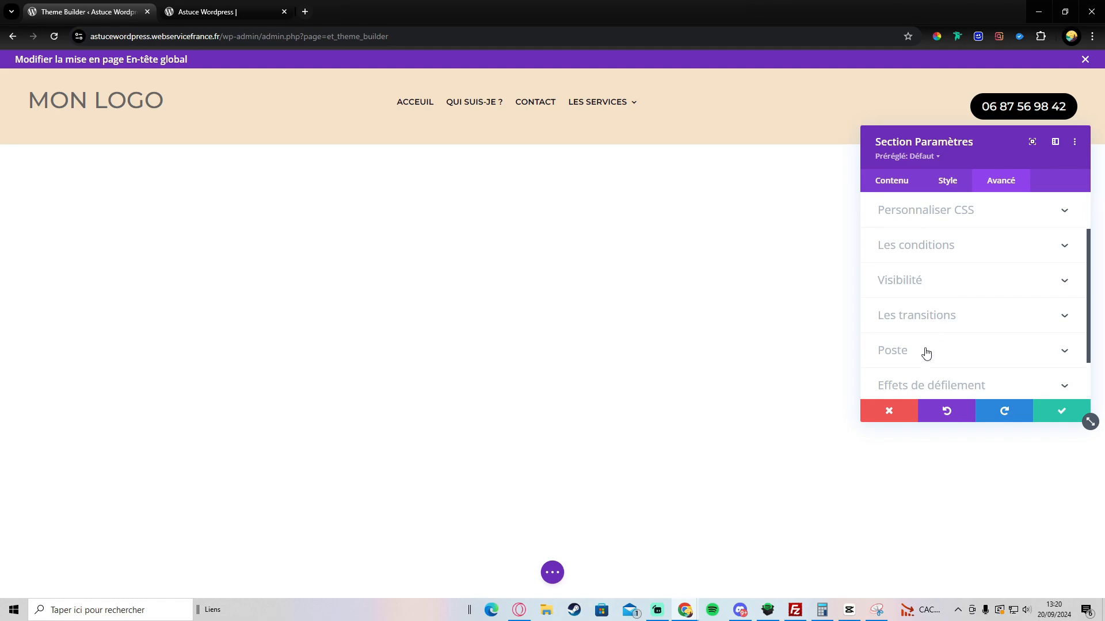
{"action": "scroll", "coordinate": [925, 353], "scroll_direction": "down", "scroll_amount": 1}
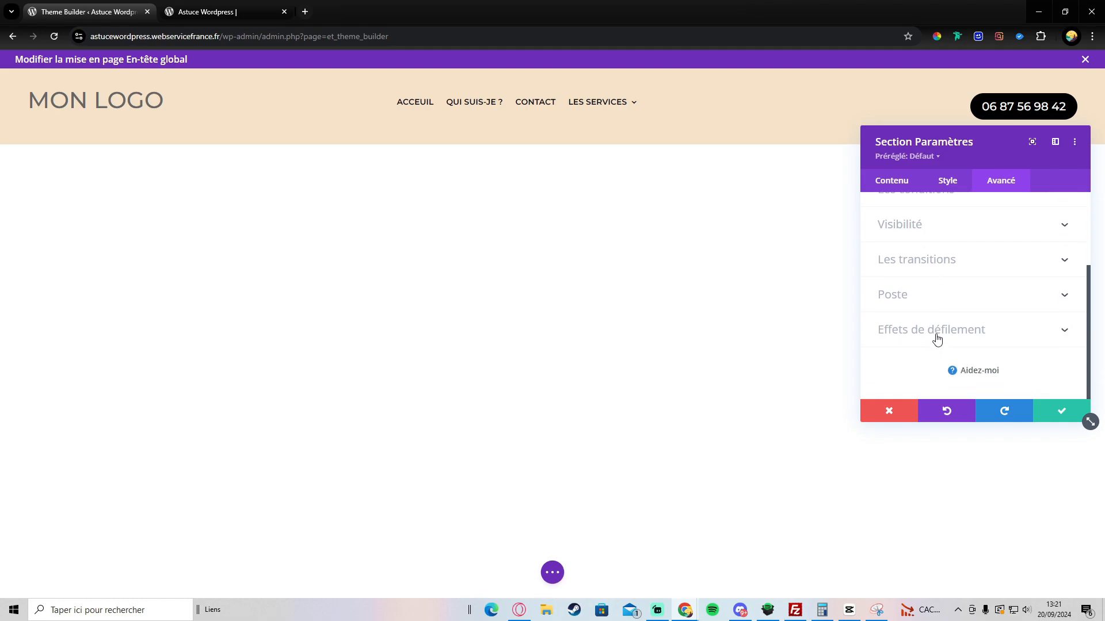
{"action": "left_click", "coordinate": [937, 336]}
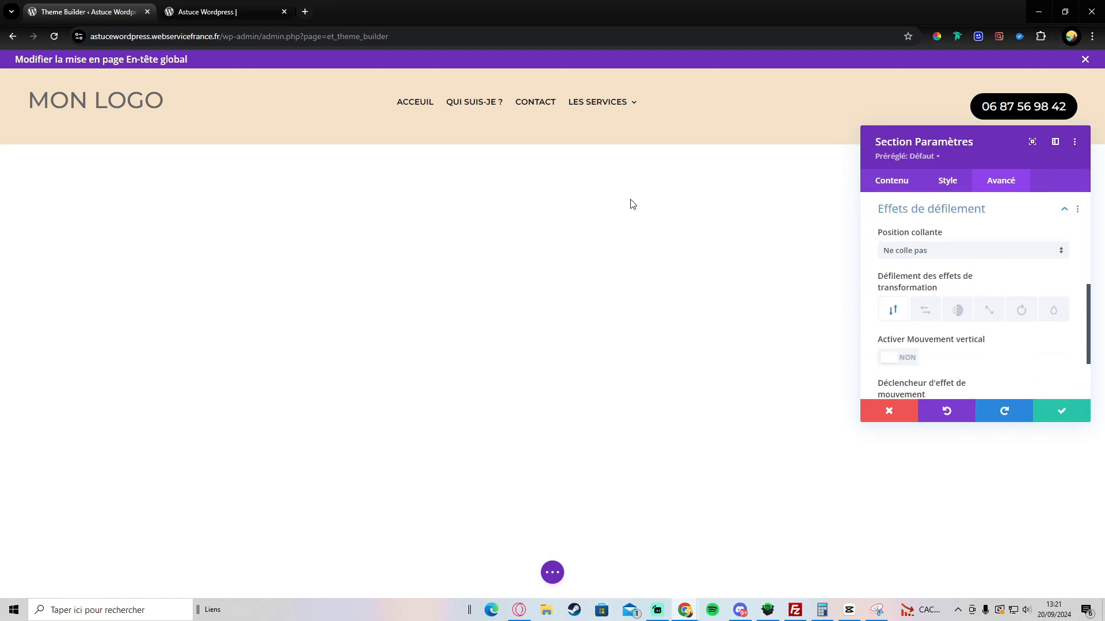
{"action": "left_click", "coordinate": [924, 256]}
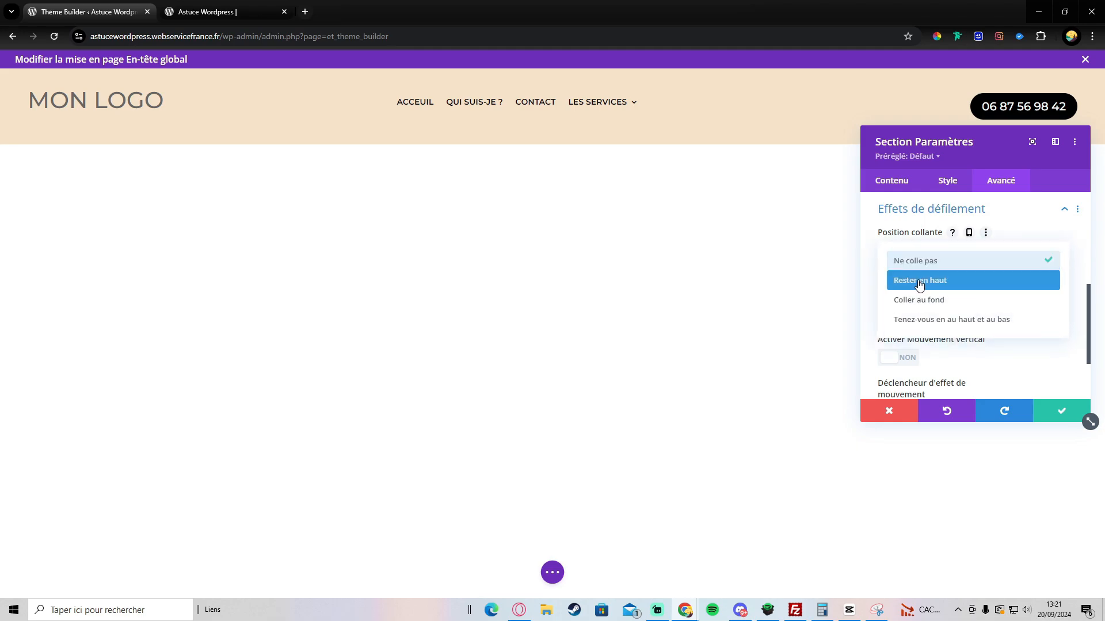
{"action": "left_click", "coordinate": [916, 280]}
{"action": "left_click", "coordinate": [1062, 411]}
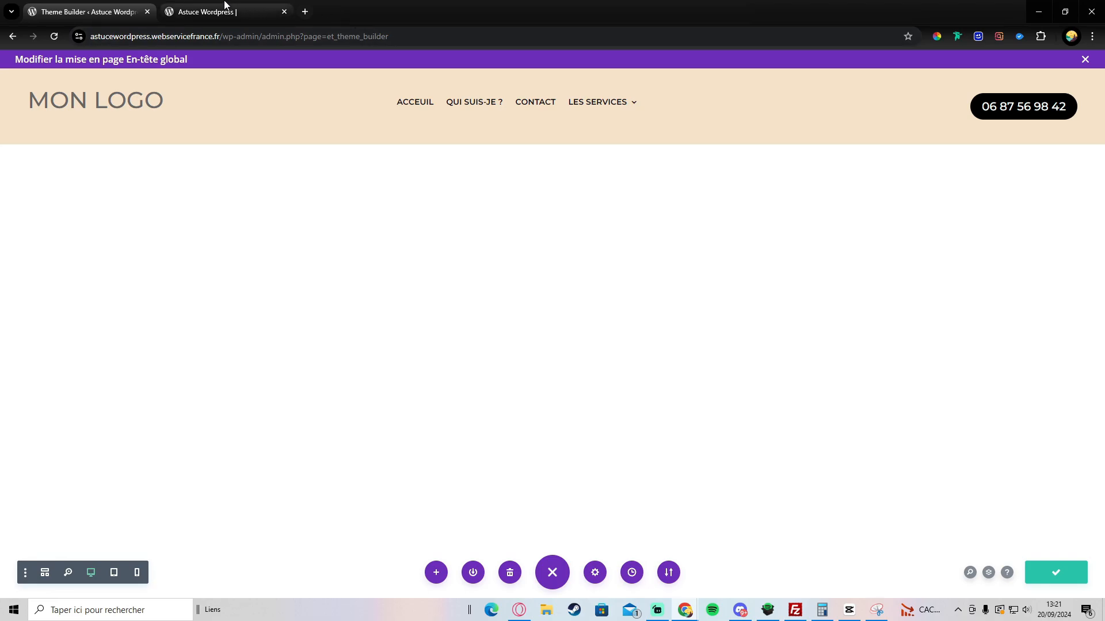
Step: Reload the live Boutique page and scroll down and up to confirm the header stays pinned at the top
{"action": "left_click", "coordinate": [205, 8]}
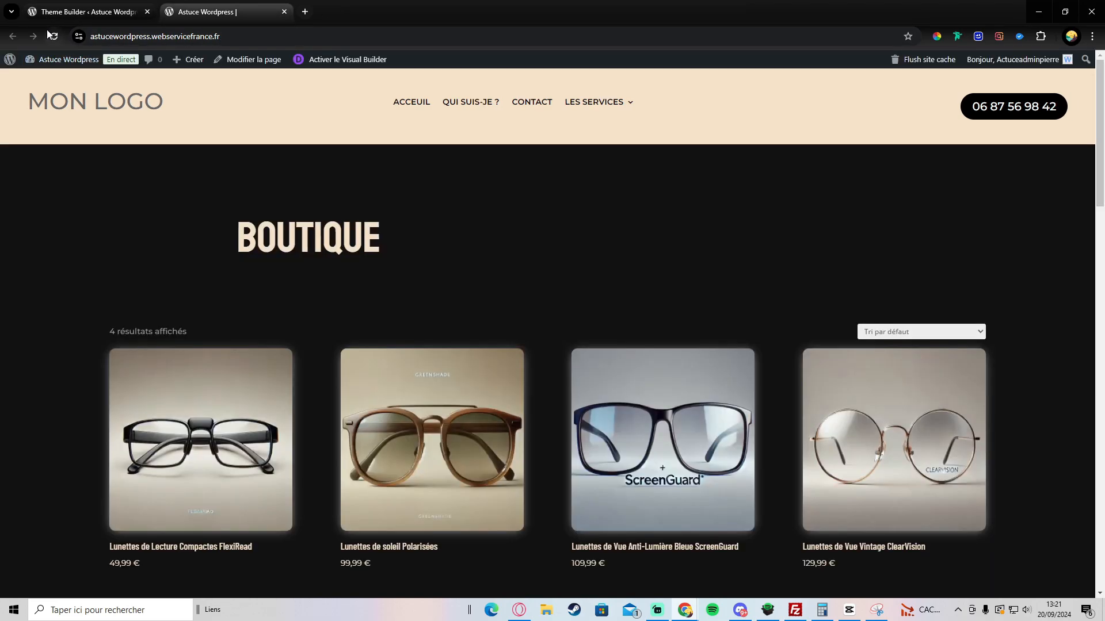
{"action": "left_click", "coordinate": [54, 38]}
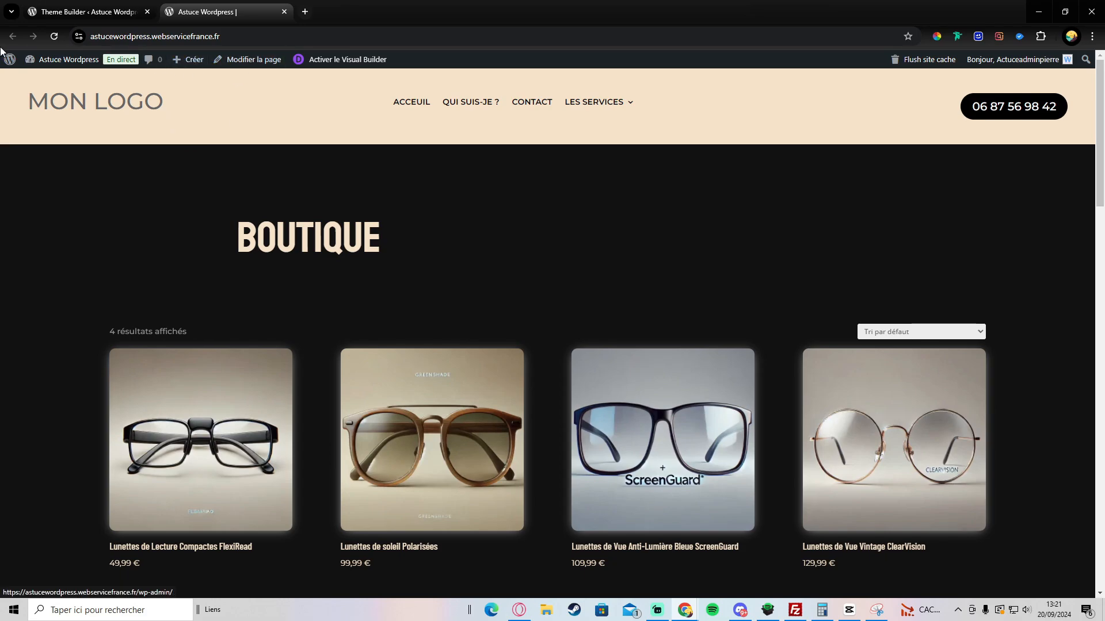
{"action": "left_click", "coordinate": [55, 39]}
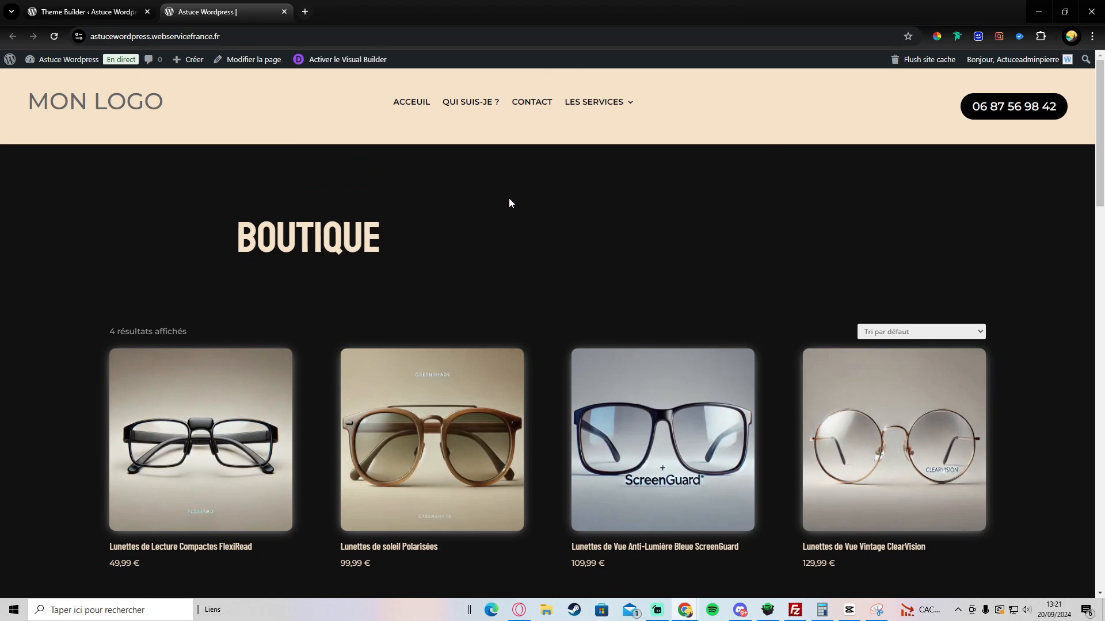
{"action": "scroll", "coordinate": [382, 141], "scroll_direction": "down", "scroll_amount": 4}
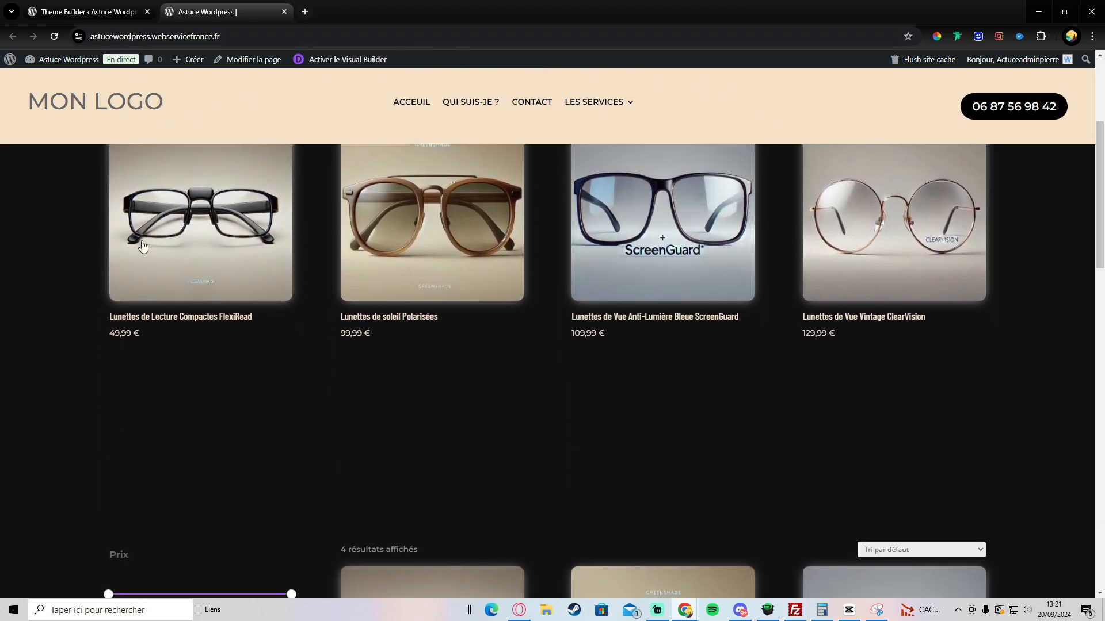
{"action": "scroll", "coordinate": [505, 229], "scroll_direction": "down", "scroll_amount": 3}
{"action": "scroll", "coordinate": [647, 288], "scroll_direction": "up", "scroll_amount": 7}
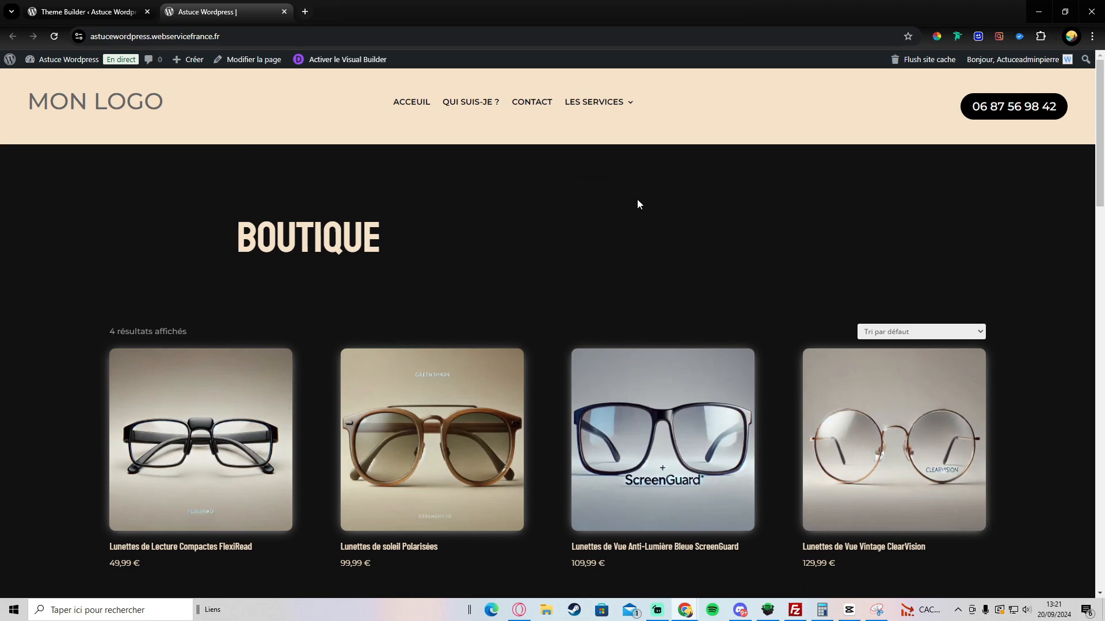
{"action": "scroll", "coordinate": [424, 149], "scroll_direction": "down", "scroll_amount": 1}
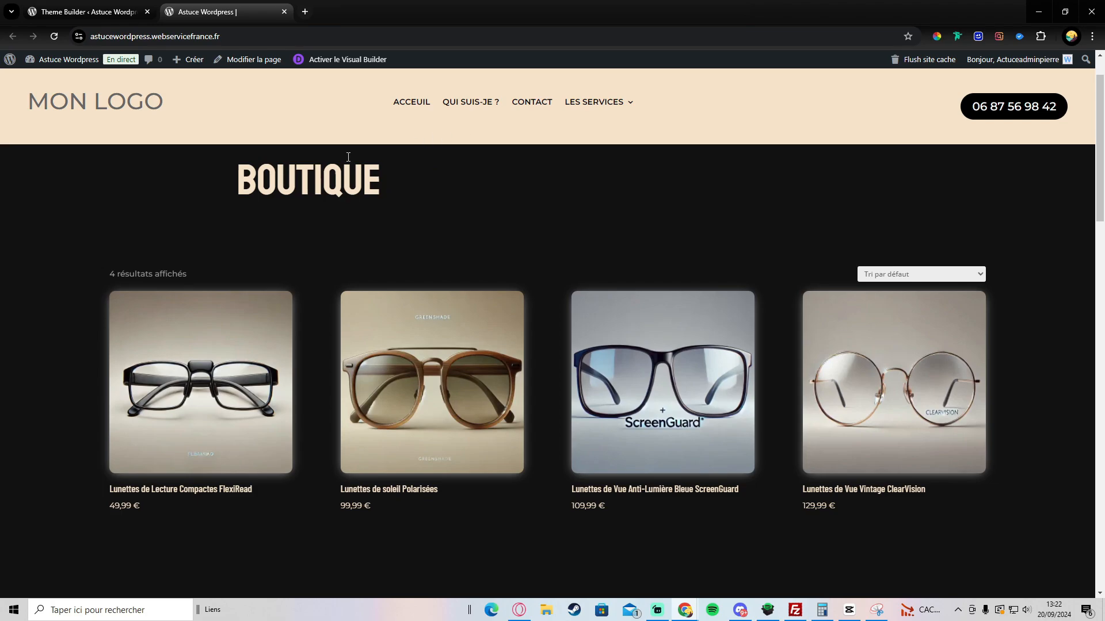
{"action": "scroll", "coordinate": [280, 213], "scroll_direction": "down", "scroll_amount": 1}
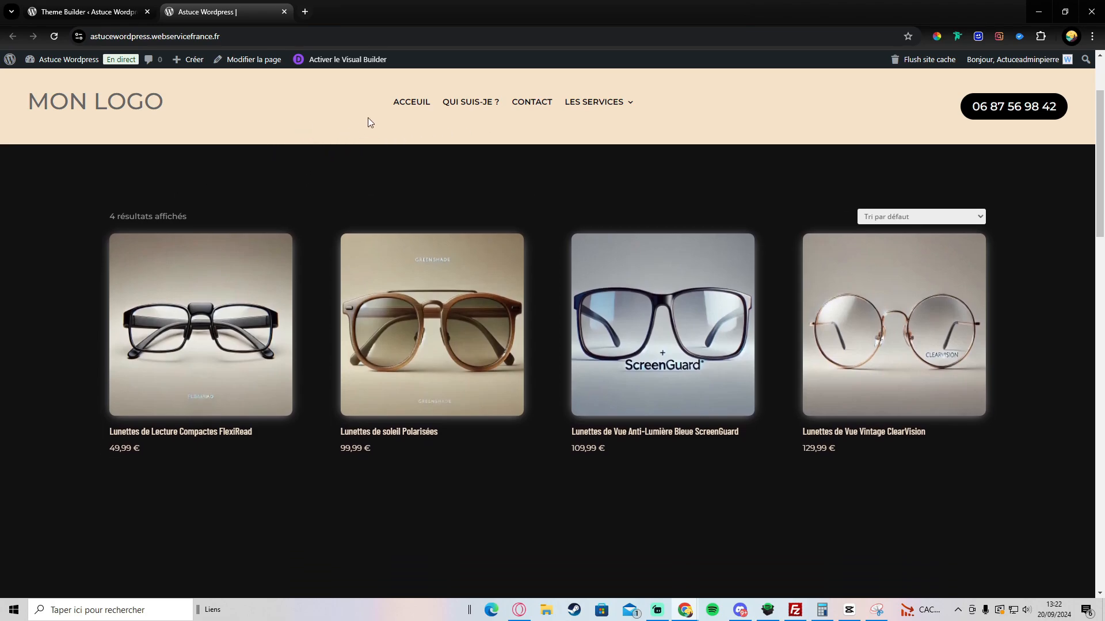
{"action": "scroll", "coordinate": [249, 103], "scroll_direction": "up", "scroll_amount": 2}
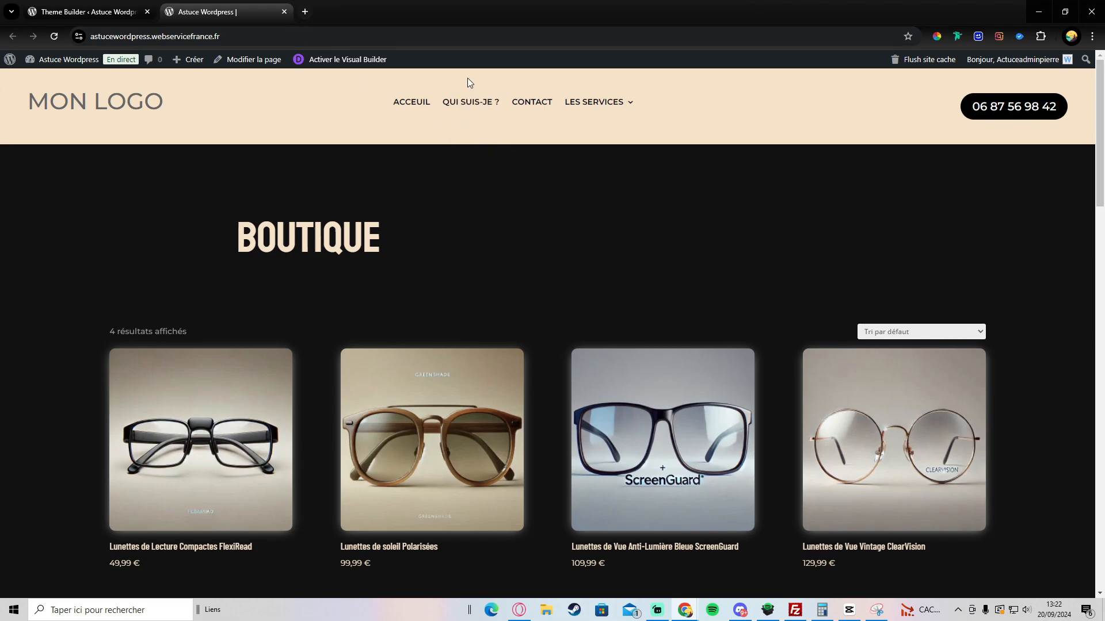
{"action": "scroll", "coordinate": [460, 88], "scroll_direction": "down", "scroll_amount": 10}
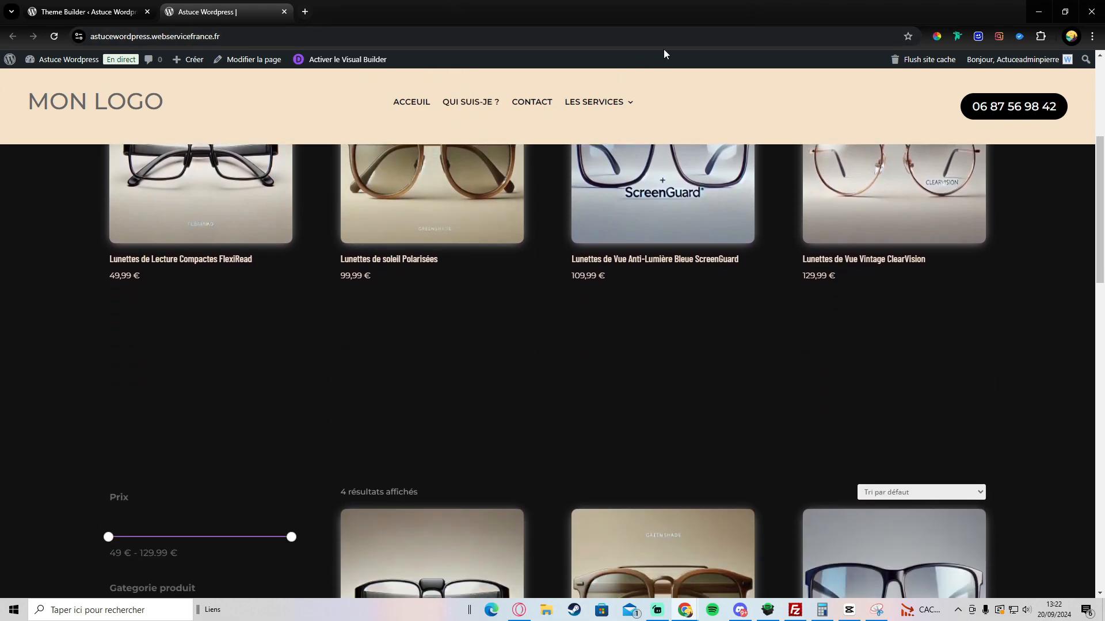
{"action": "scroll", "coordinate": [800, 253], "scroll_direction": "down", "scroll_amount": 3}
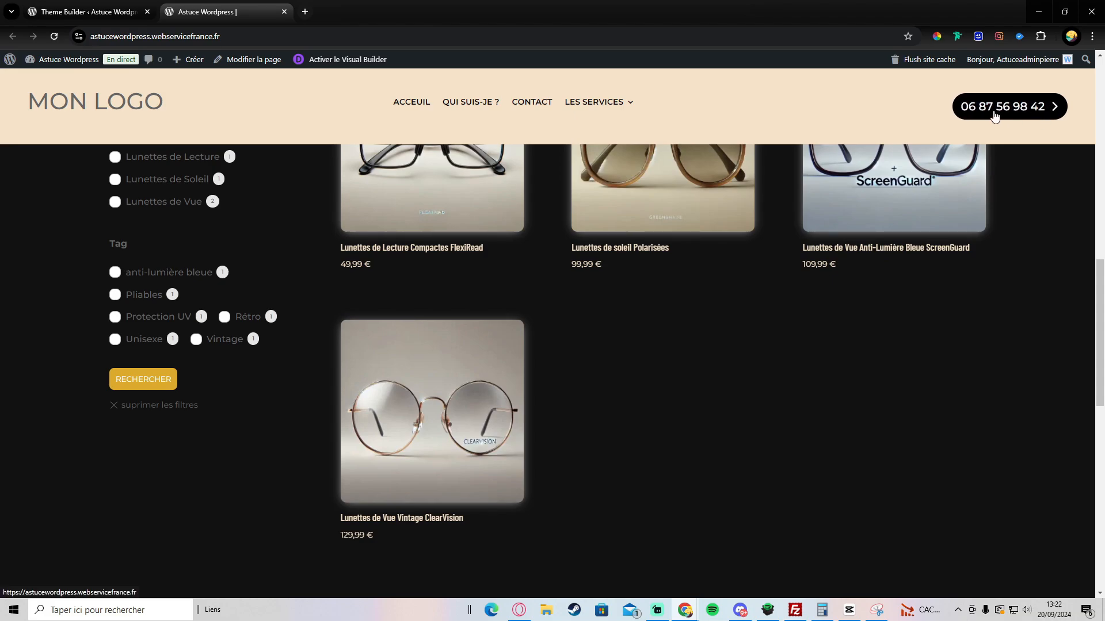
{"action": "scroll", "coordinate": [373, 157], "scroll_direction": "up", "scroll_amount": 7}
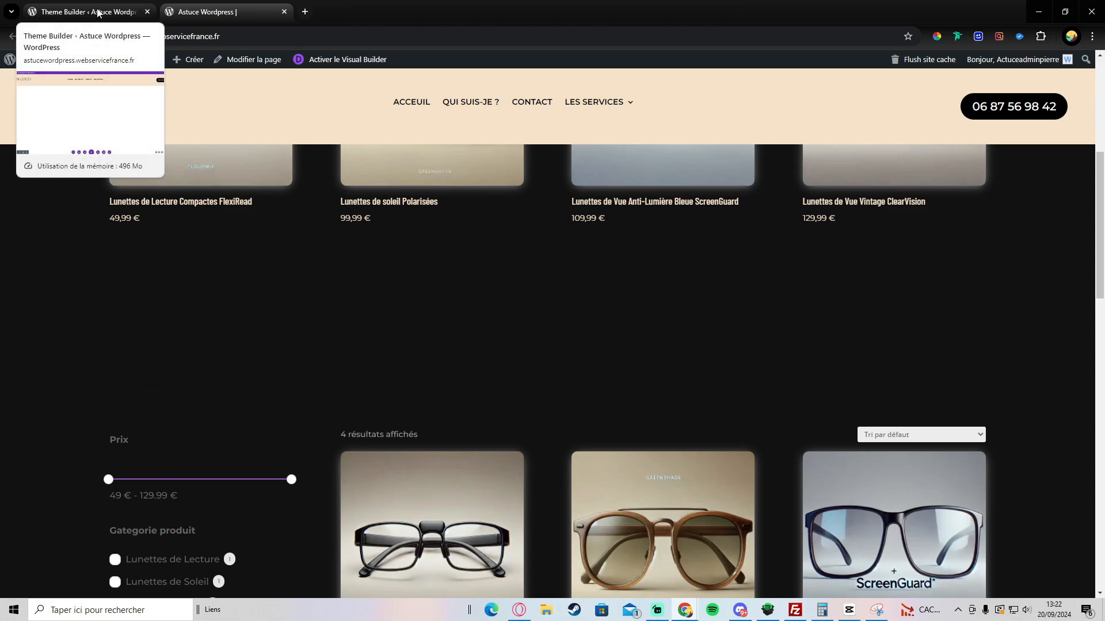
{"action": "left_click", "coordinate": [130, 5]}
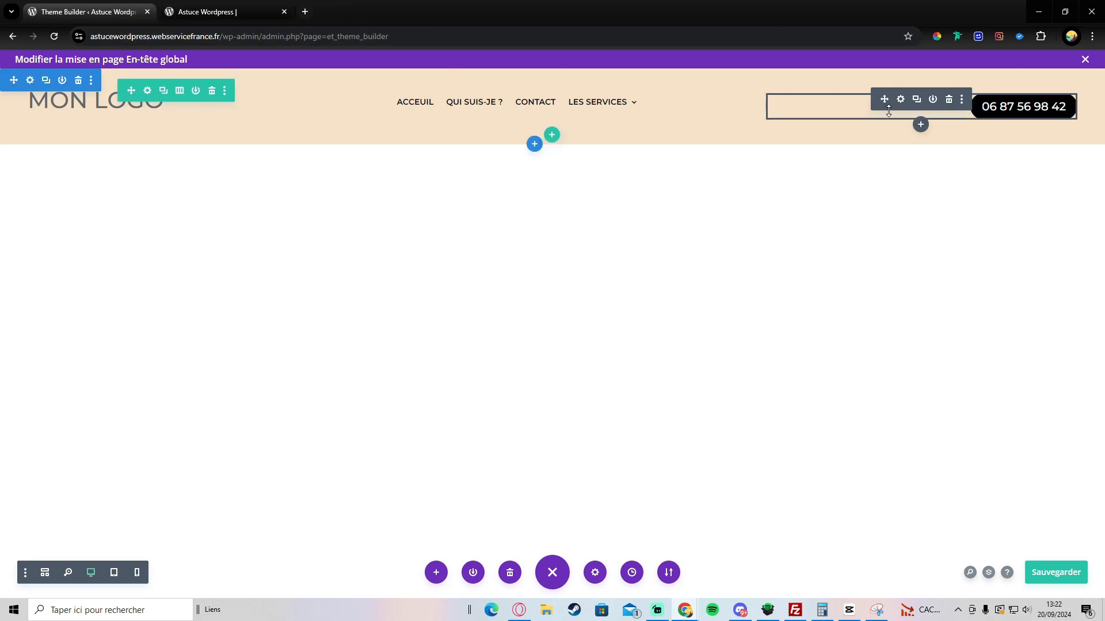
Step: Open the header section's Style settings and expand Espacement to show the 16px top and bottom padding
{"action": "left_click", "coordinate": [31, 82]}
{"action": "left_click", "coordinate": [948, 181]}
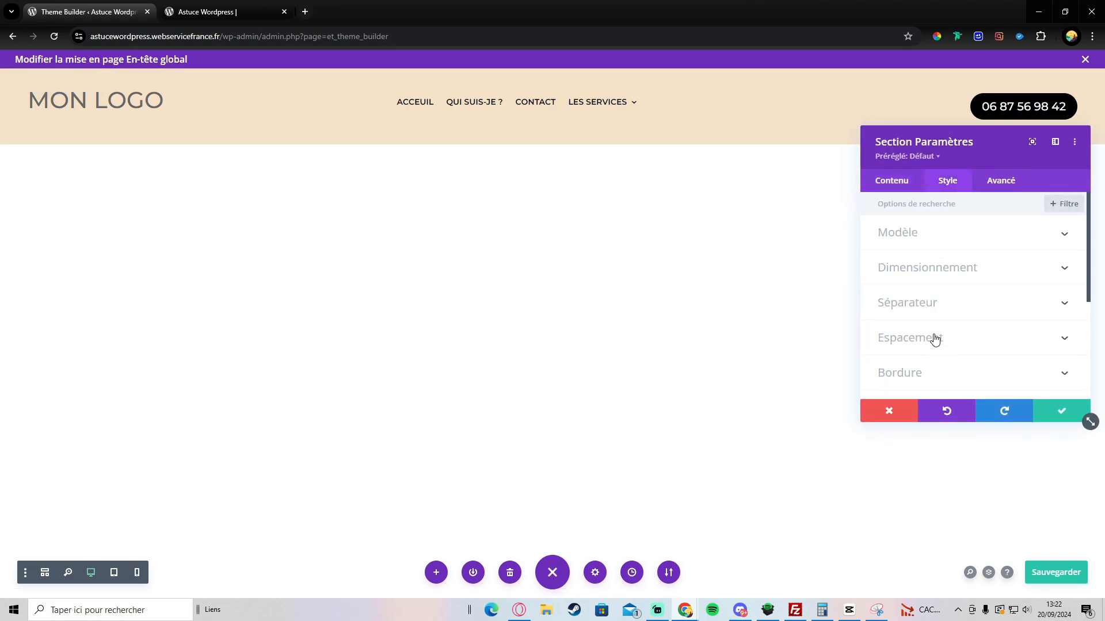
{"action": "left_click", "coordinate": [934, 339]}
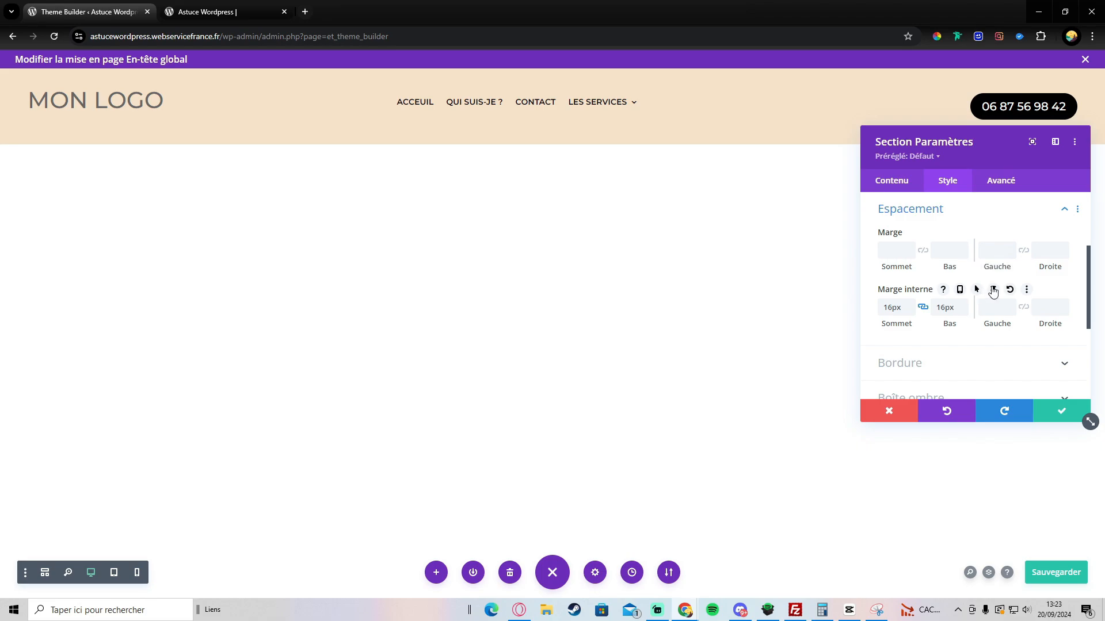
Step: Give the header section 0px sticky top and bottom padding, save the header, and view the live site
{"action": "left_click", "coordinate": [994, 290]}
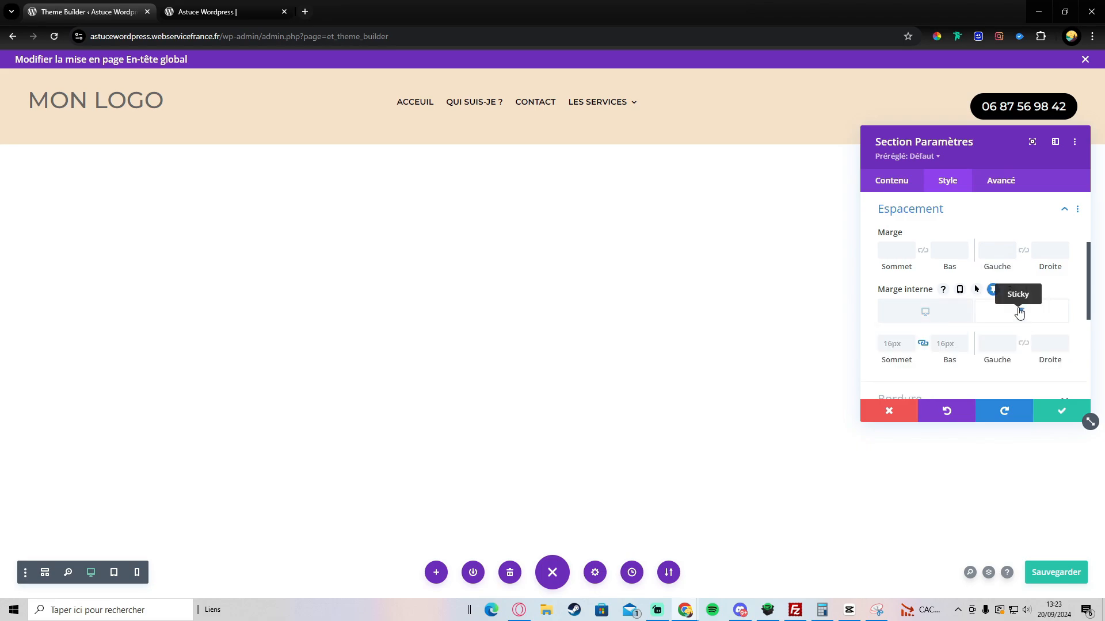
{"action": "left_click", "coordinate": [926, 312]}
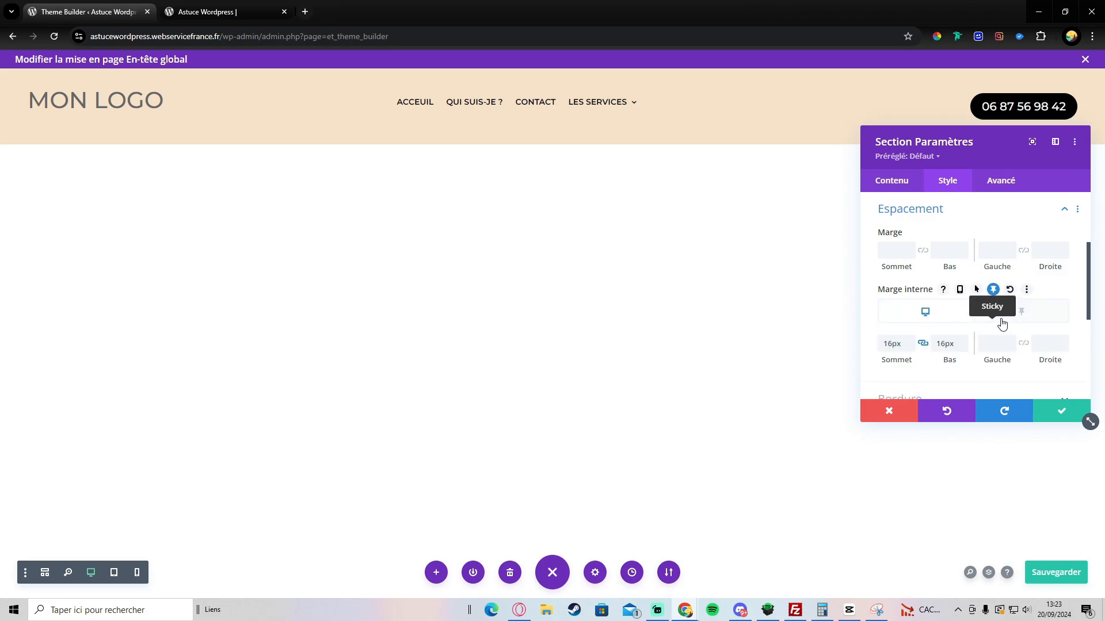
{"action": "left_click", "coordinate": [994, 291]}
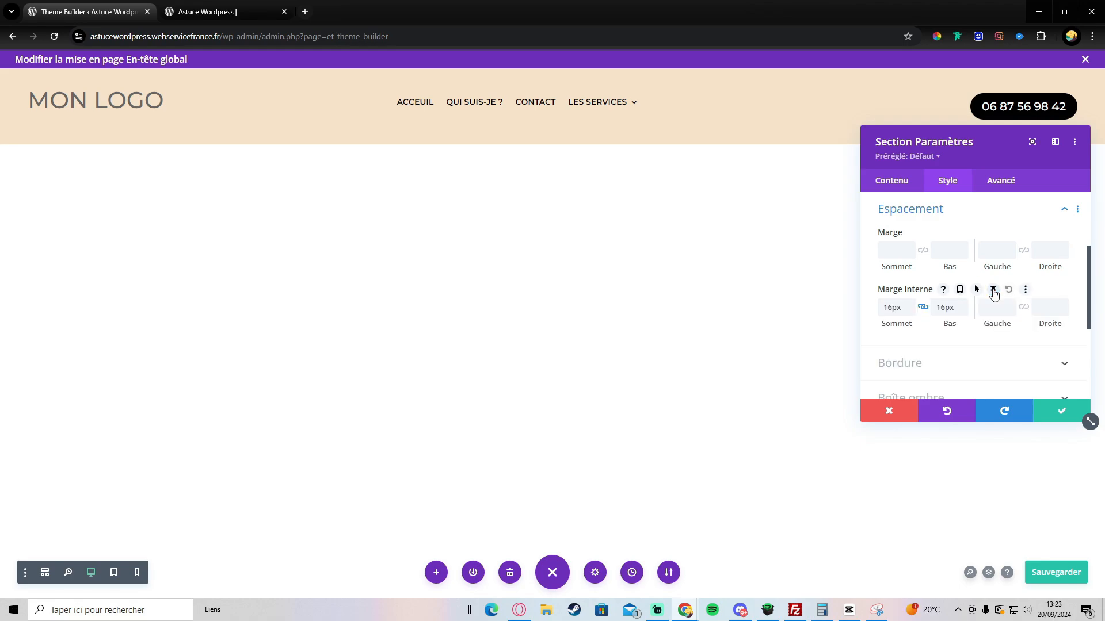
{"action": "left_click", "coordinate": [993, 291]}
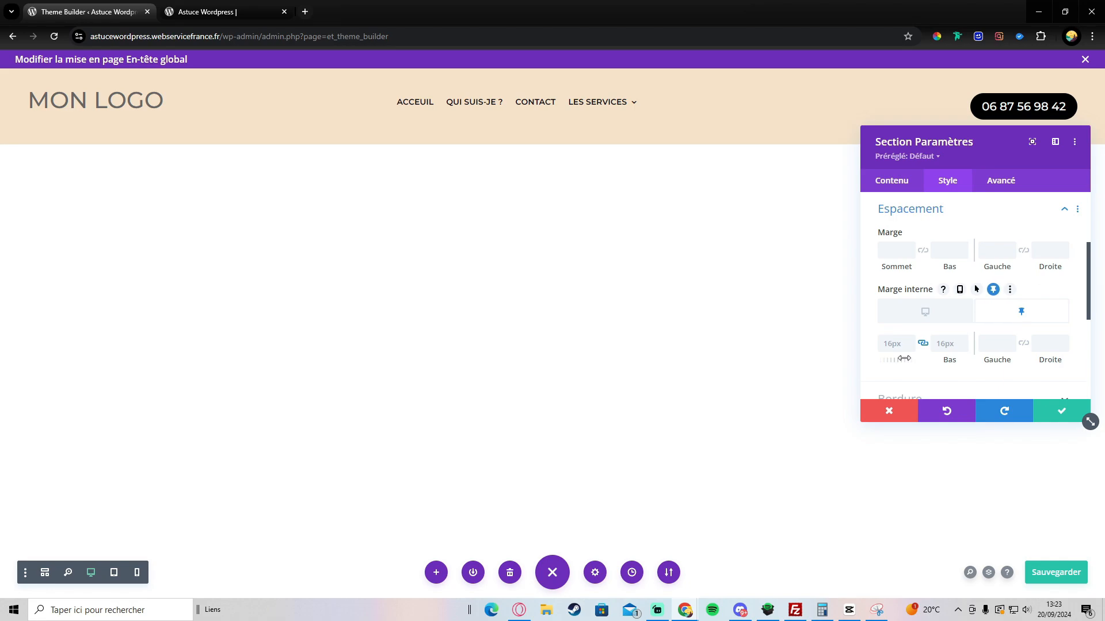
{"action": "left_click_drag", "start_coordinate": [904, 358], "coordinate": [890, 360]}
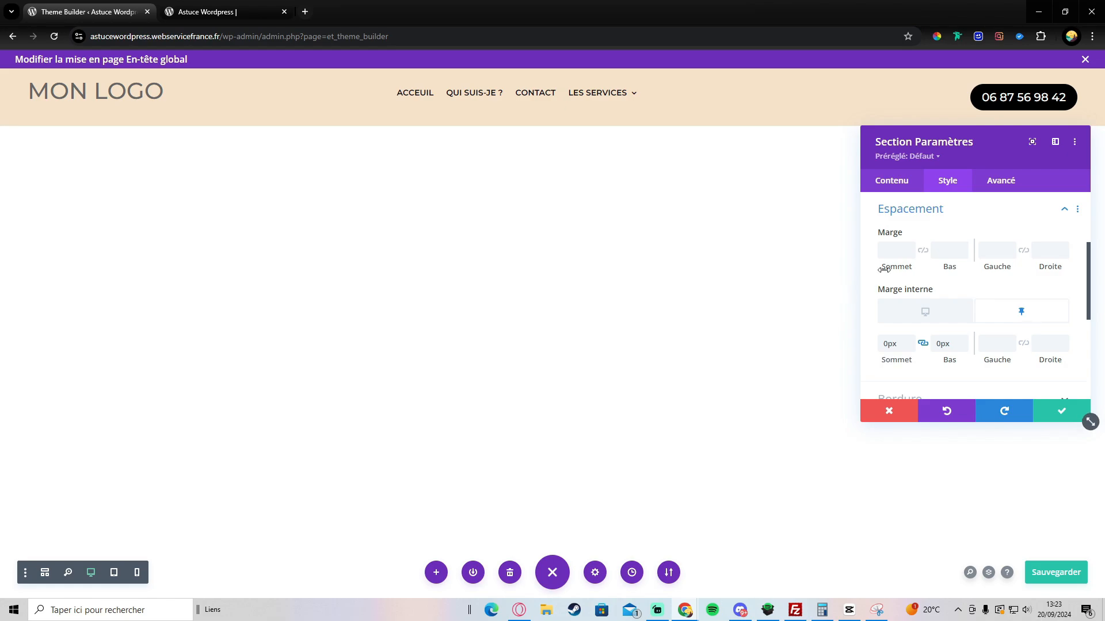
{"action": "left_click", "coordinate": [926, 312]}
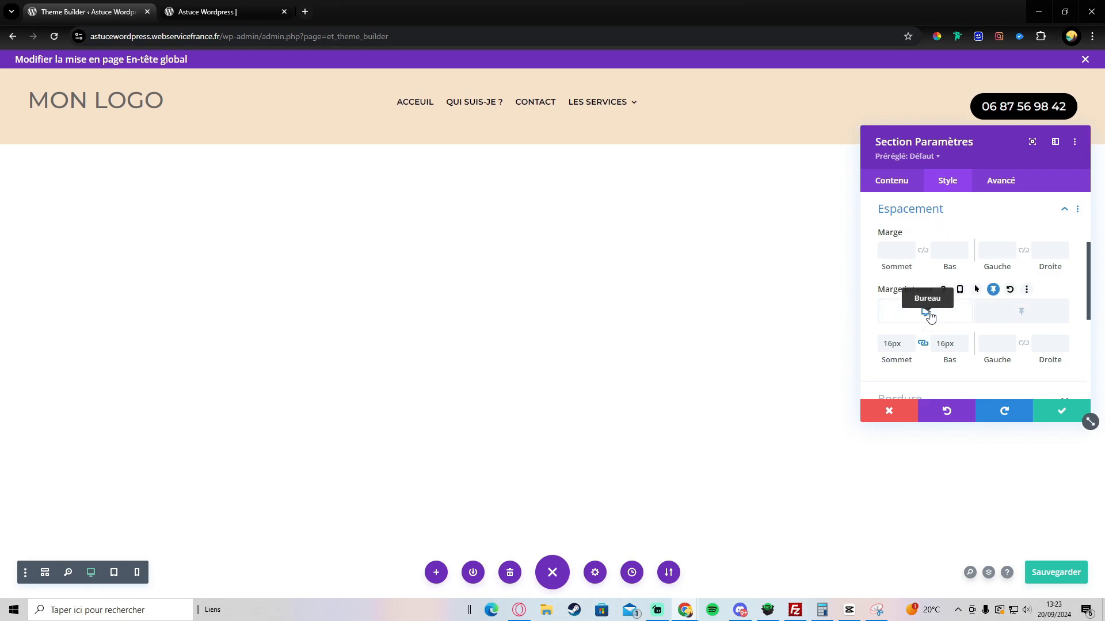
{"action": "left_click", "coordinate": [1011, 309]}
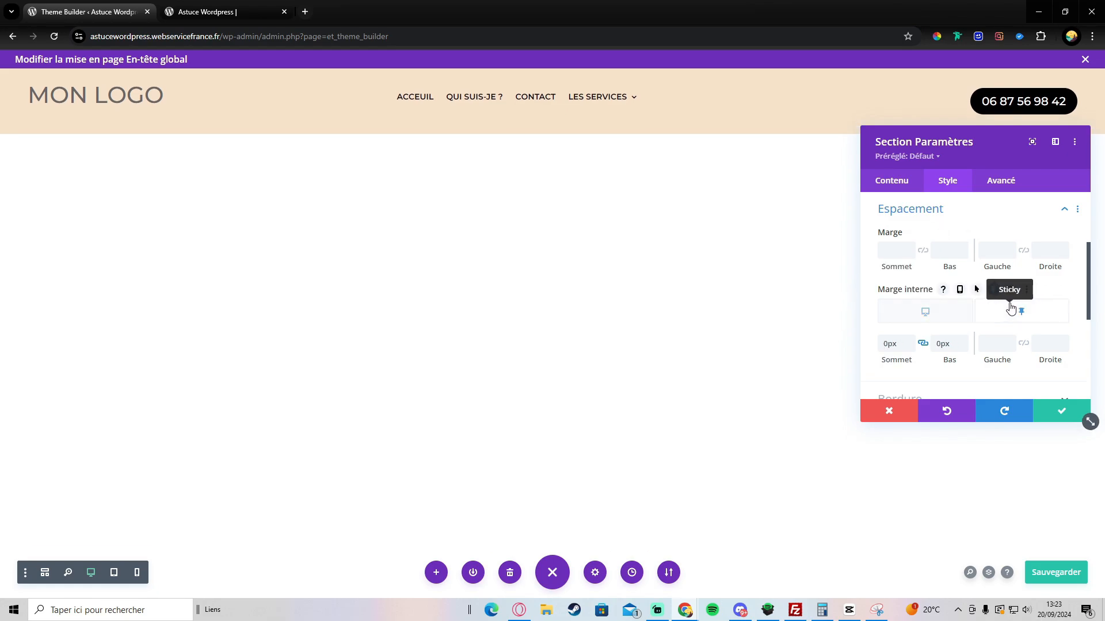
{"action": "left_click", "coordinate": [1055, 574]}
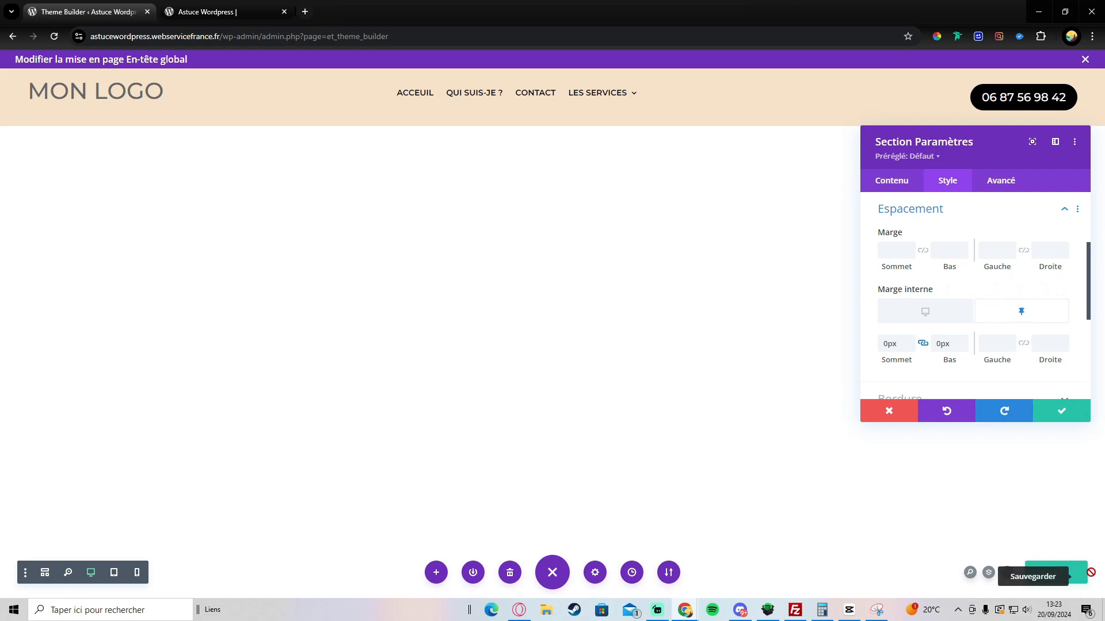
{"action": "left_click", "coordinate": [219, 11]}
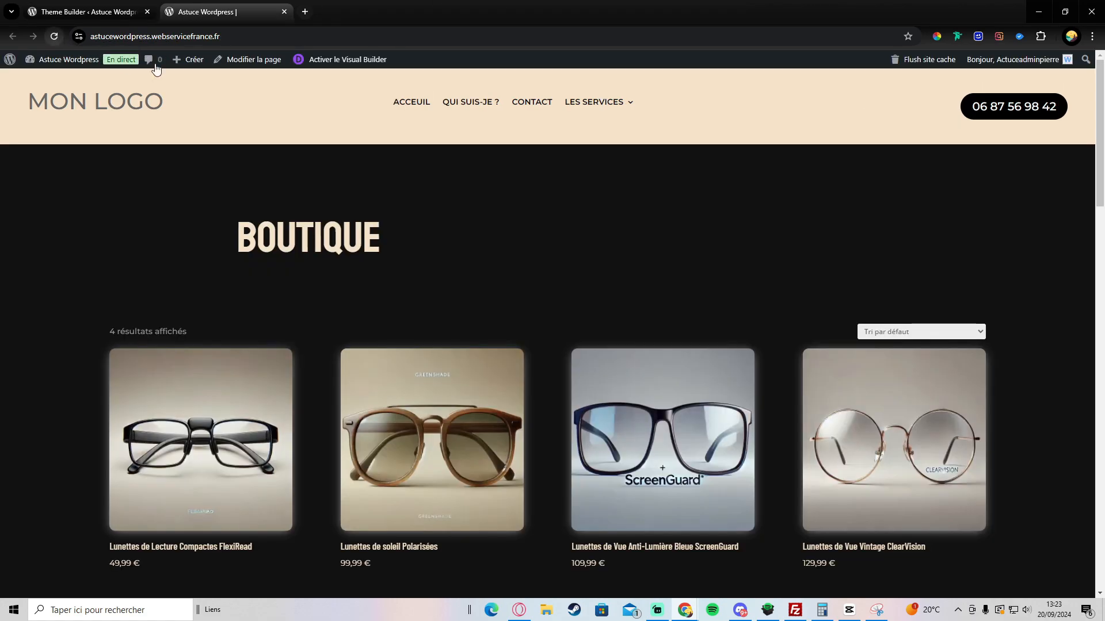
Step: Scroll the live Boutique page to confirm the header slims down when stuck, then return to the editor
{"action": "scroll", "coordinate": [305, 131], "scroll_direction": "down", "scroll_amount": 2}
{"action": "scroll", "coordinate": [305, 132], "scroll_direction": "up", "scroll_amount": 2}
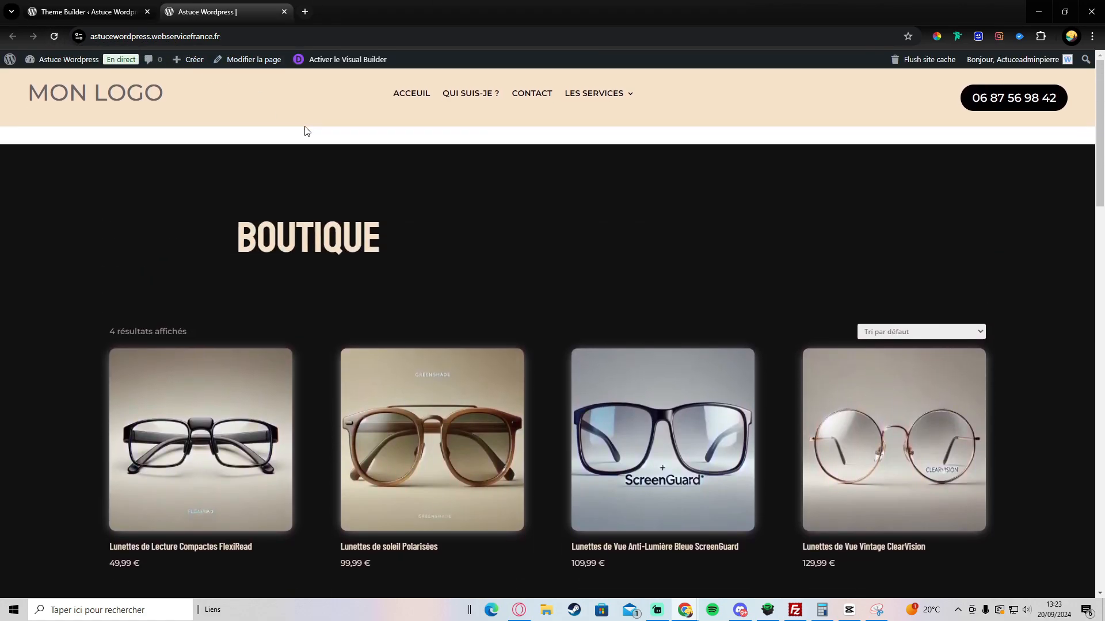
{"action": "scroll", "coordinate": [305, 132], "scroll_direction": "down", "scroll_amount": 2}
{"action": "scroll", "coordinate": [305, 132], "scroll_direction": "up", "scroll_amount": 2}
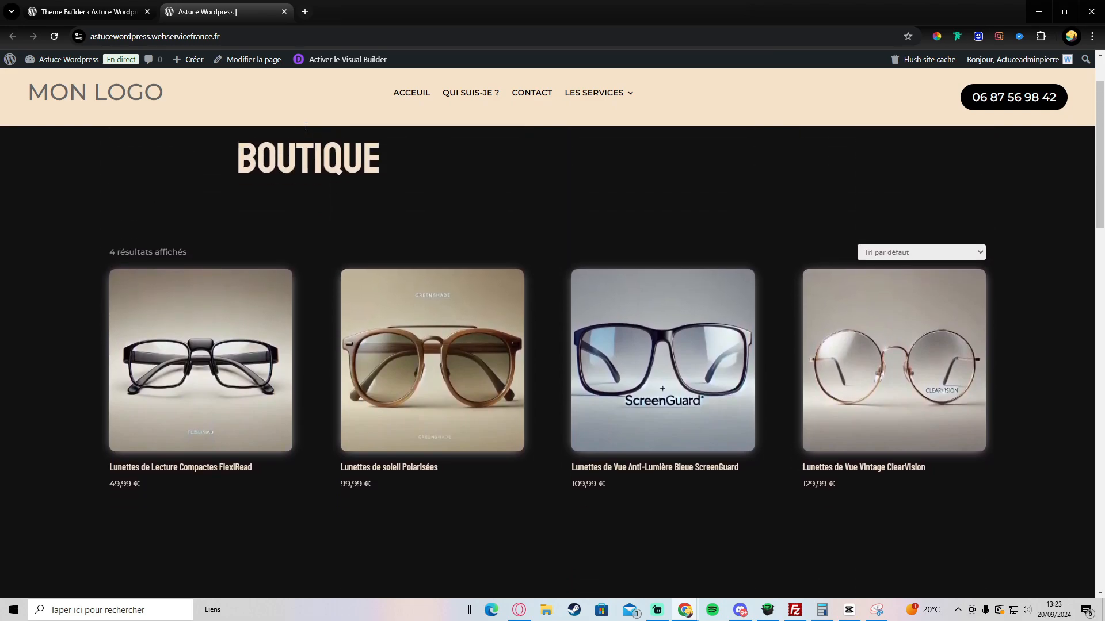
{"action": "scroll", "coordinate": [305, 132], "scroll_direction": "down", "scroll_amount": 1}
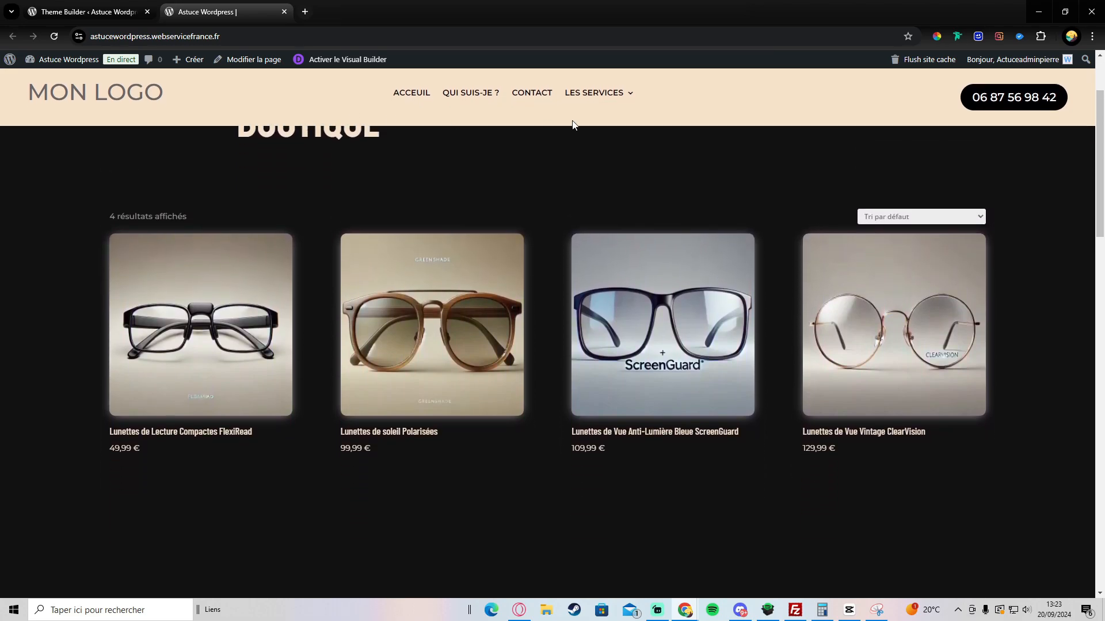
{"action": "scroll", "coordinate": [713, 97], "scroll_direction": "down", "scroll_amount": 1}
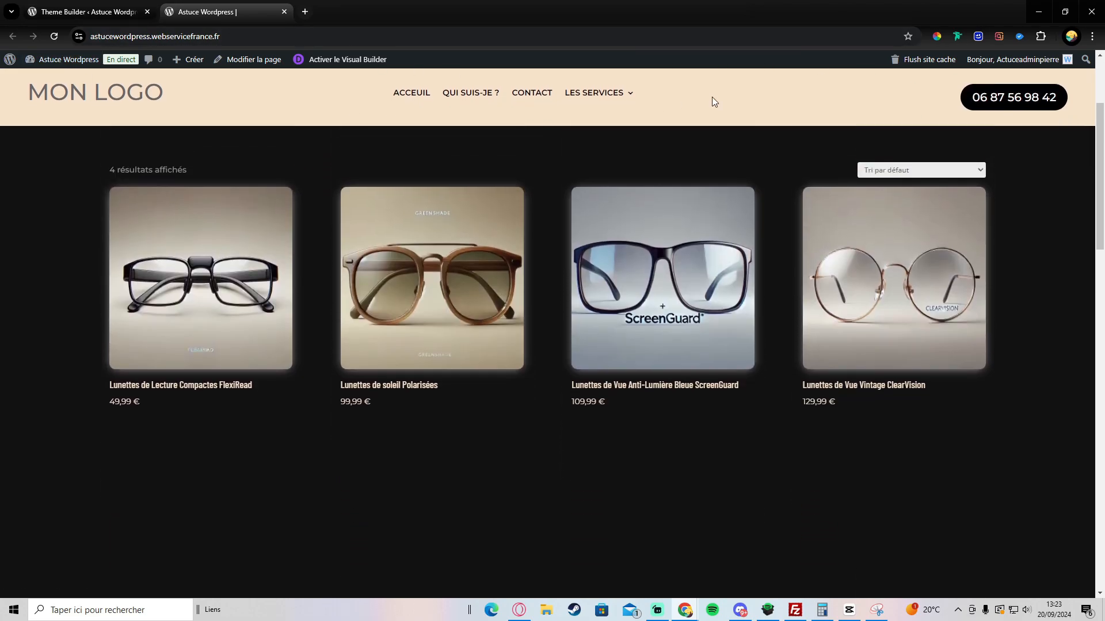
{"action": "scroll", "coordinate": [790, 93], "scroll_direction": "up", "scroll_amount": 1}
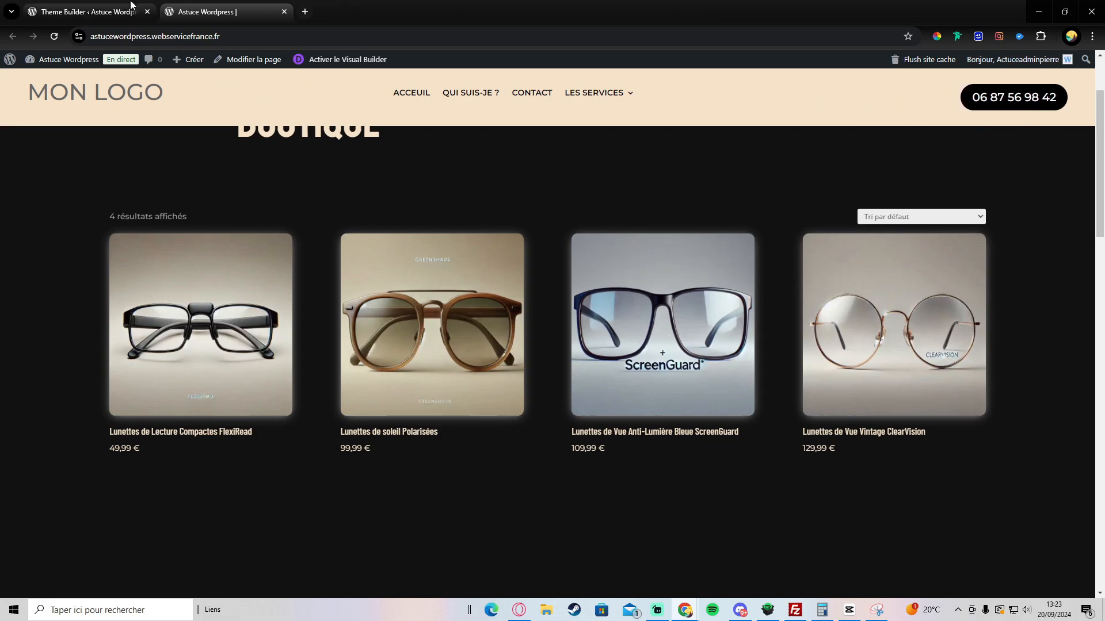
{"action": "left_click", "coordinate": [131, 6]}
Step: Give the phone button a 10px sticky-state text size under its Style > Bouton settings
{"action": "left_click", "coordinate": [1064, 412]}
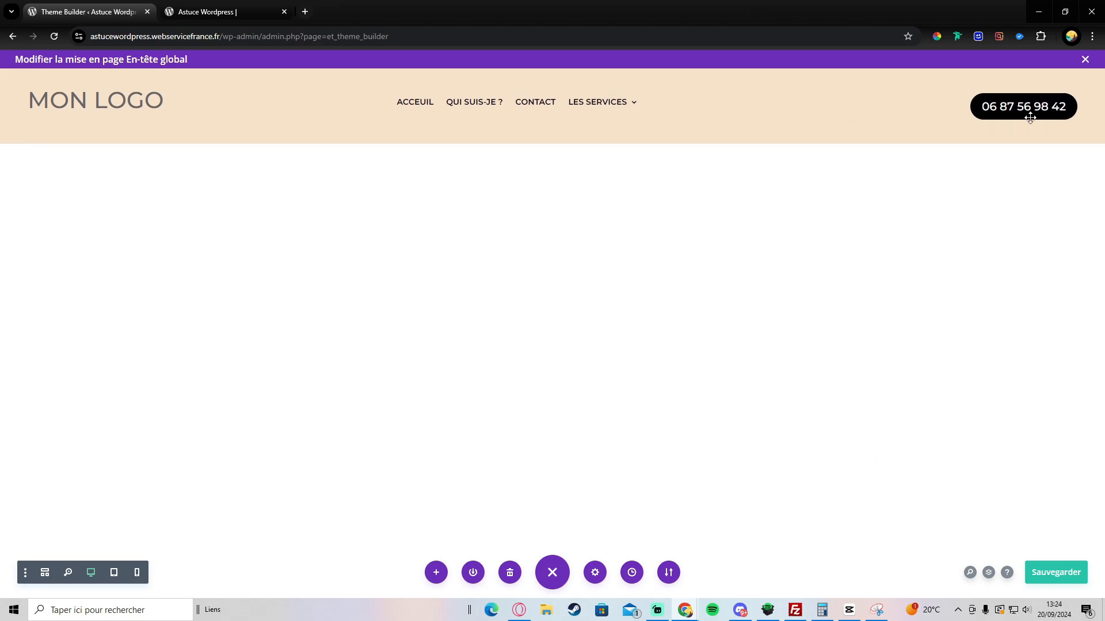
{"action": "left_click", "coordinate": [901, 100]}
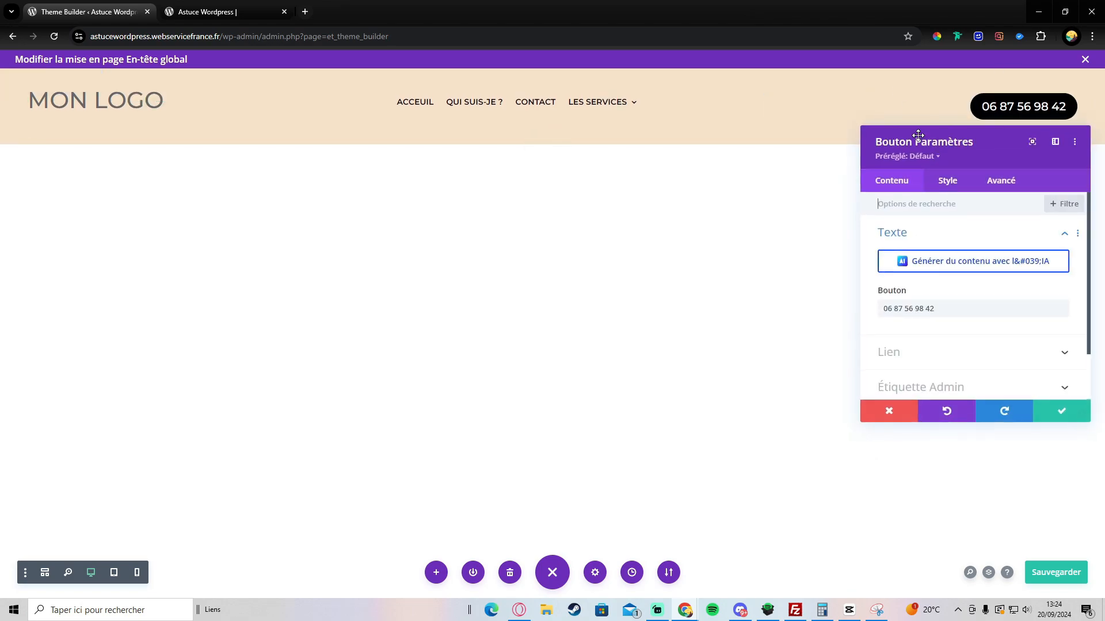
{"action": "left_click", "coordinate": [948, 180]}
{"action": "left_click", "coordinate": [954, 304]}
{"action": "scroll", "coordinate": [957, 306], "scroll_direction": "down", "scroll_amount": 3}
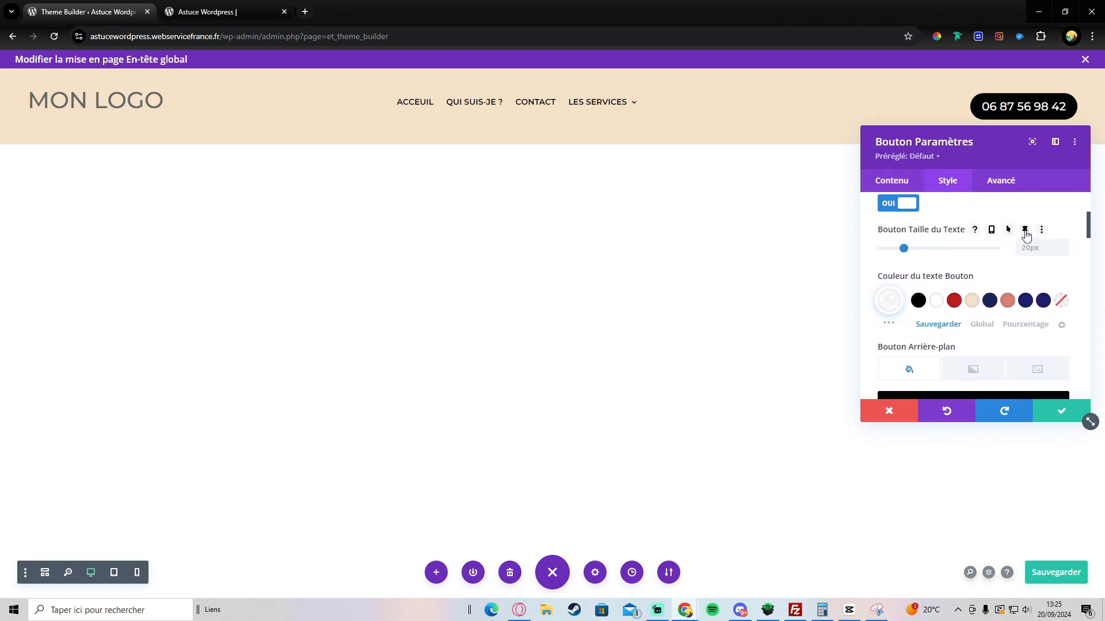
{"action": "left_click", "coordinate": [1025, 231]}
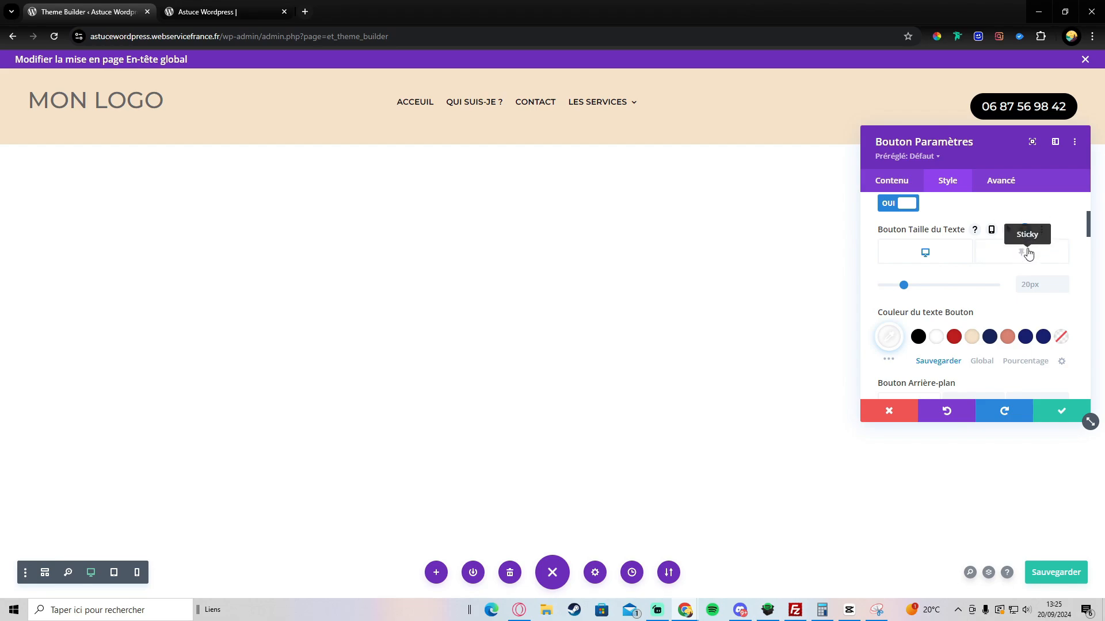
{"action": "left_click", "coordinate": [1029, 256]}
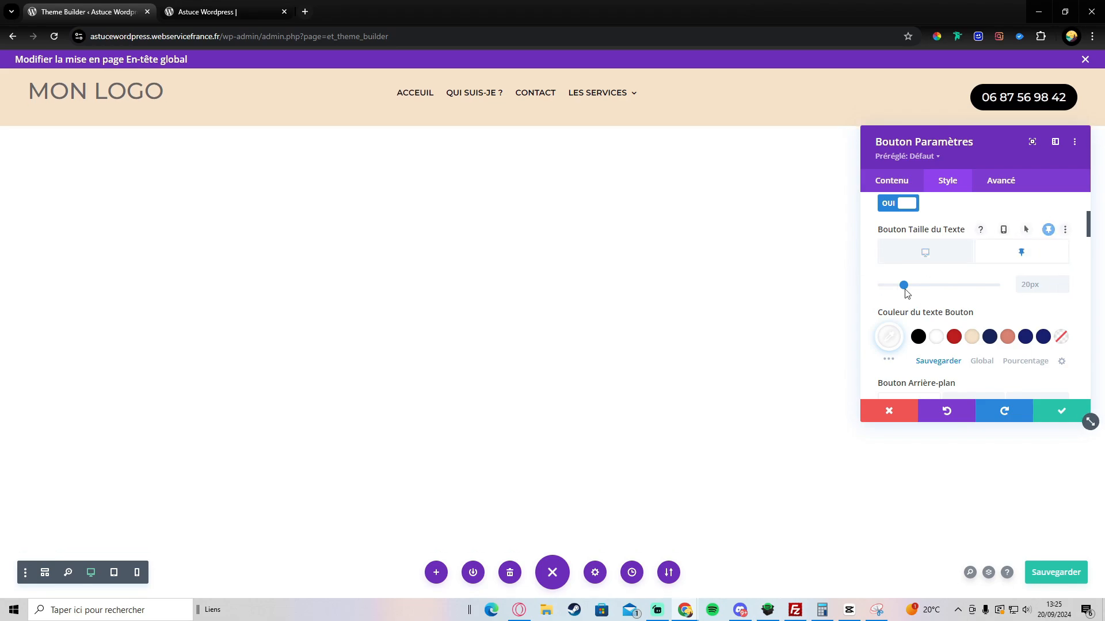
{"action": "left_click_drag", "start_coordinate": [905, 294], "coordinate": [893, 297]}
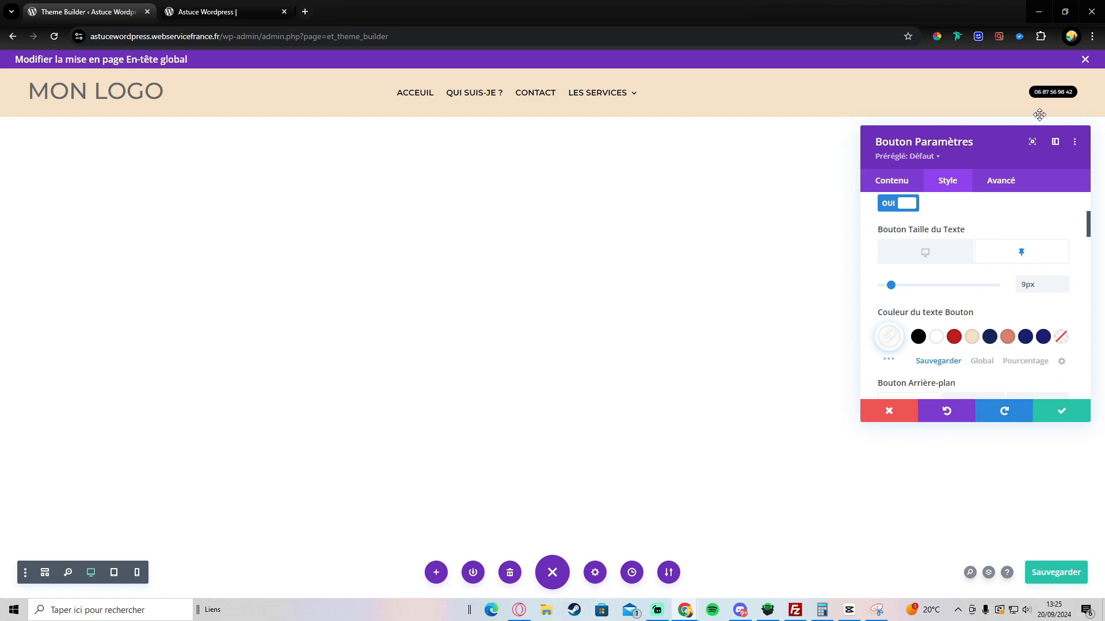
{"action": "left_click", "coordinate": [1064, 281]}
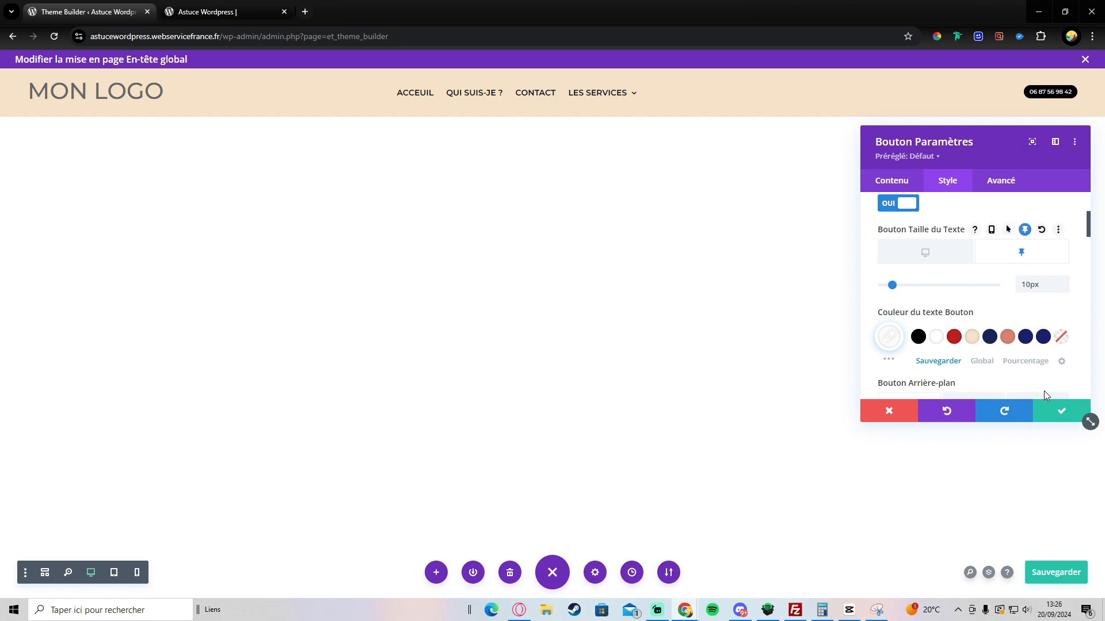
{"action": "left_click", "coordinate": [1060, 408]}
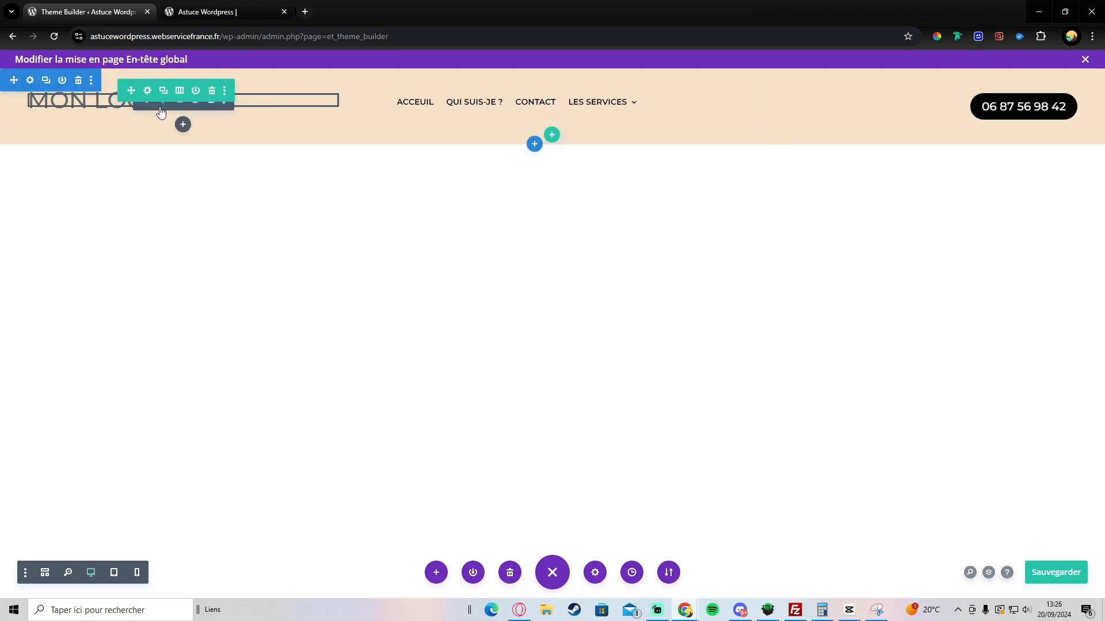
{"action": "left_click", "coordinate": [162, 108]}
Step: Browse the MON LOGO text's subtitle and main text style options, then close its settings
{"action": "left_click", "coordinate": [948, 181]}
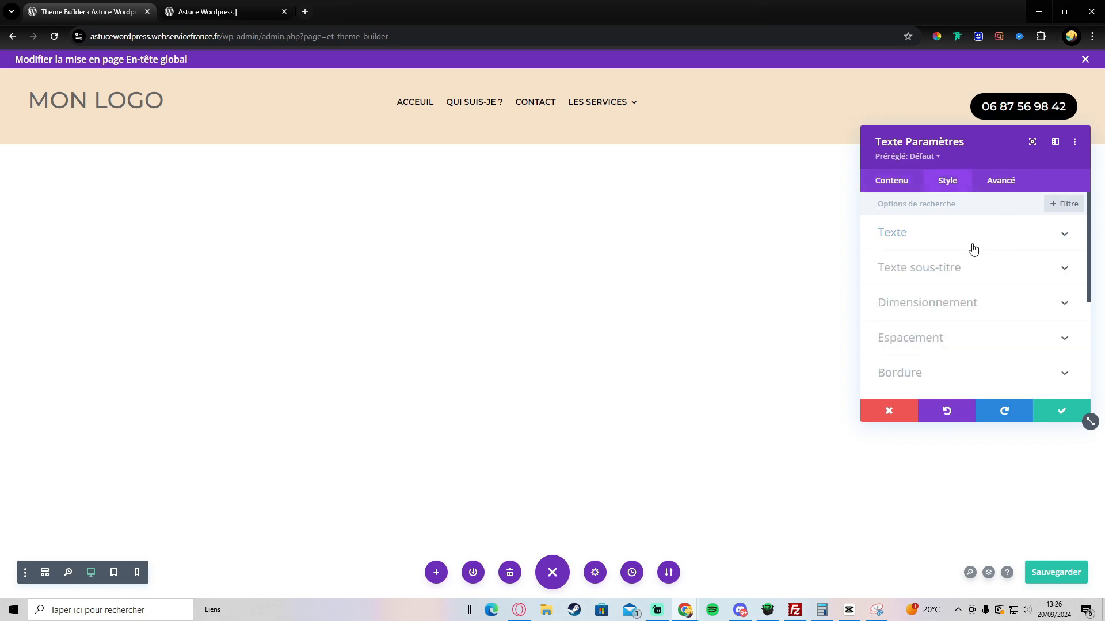
{"action": "left_click", "coordinate": [963, 266]}
{"action": "scroll", "coordinate": [959, 260], "scroll_direction": "down", "scroll_amount": 4}
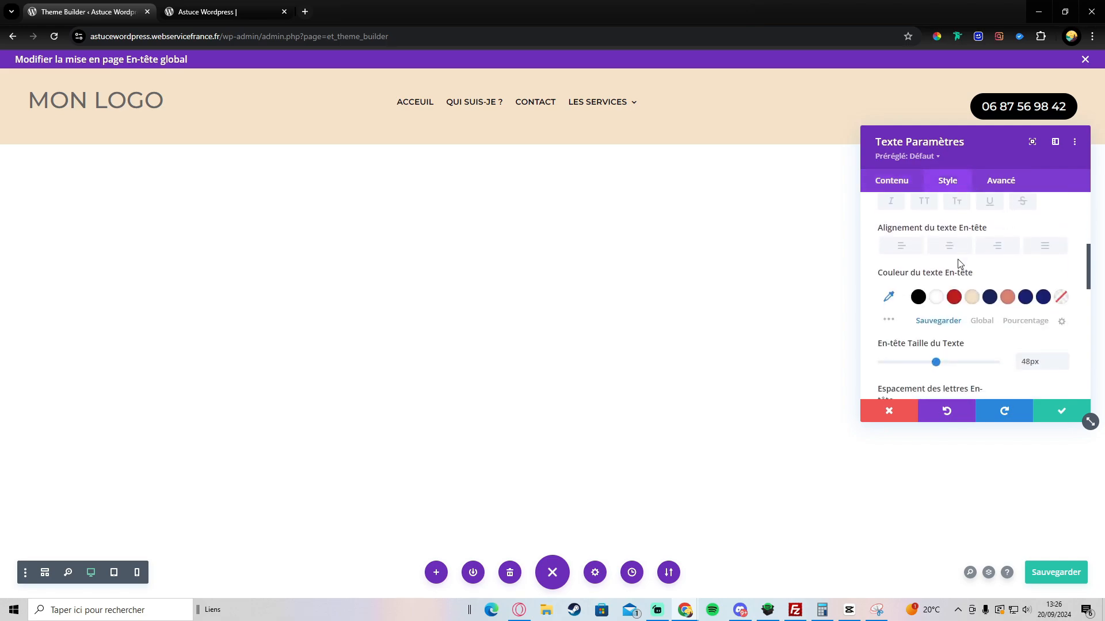
{"action": "scroll", "coordinate": [960, 260], "scroll_direction": "up", "scroll_amount": 2}
{"action": "scroll", "coordinate": [960, 260], "scroll_direction": "up", "scroll_amount": 4}
{"action": "left_click", "coordinate": [933, 235]}
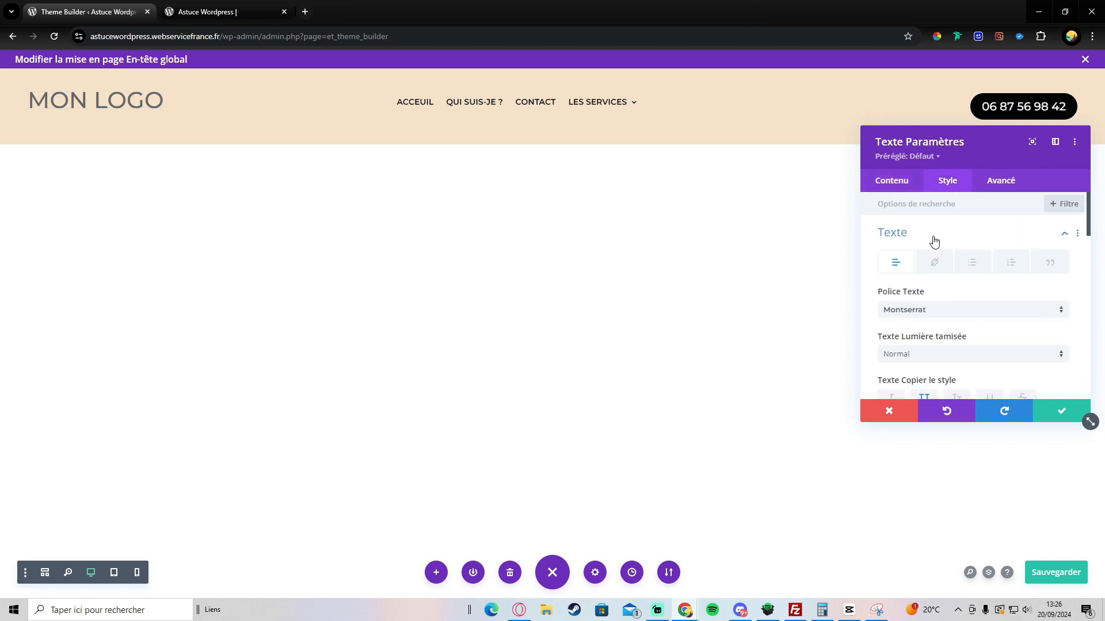
{"action": "scroll", "coordinate": [963, 269], "scroll_direction": "down", "scroll_amount": 2}
{"action": "scroll", "coordinate": [963, 269], "scroll_direction": "up", "scroll_amount": 2}
{"action": "left_click", "coordinate": [1076, 411]}
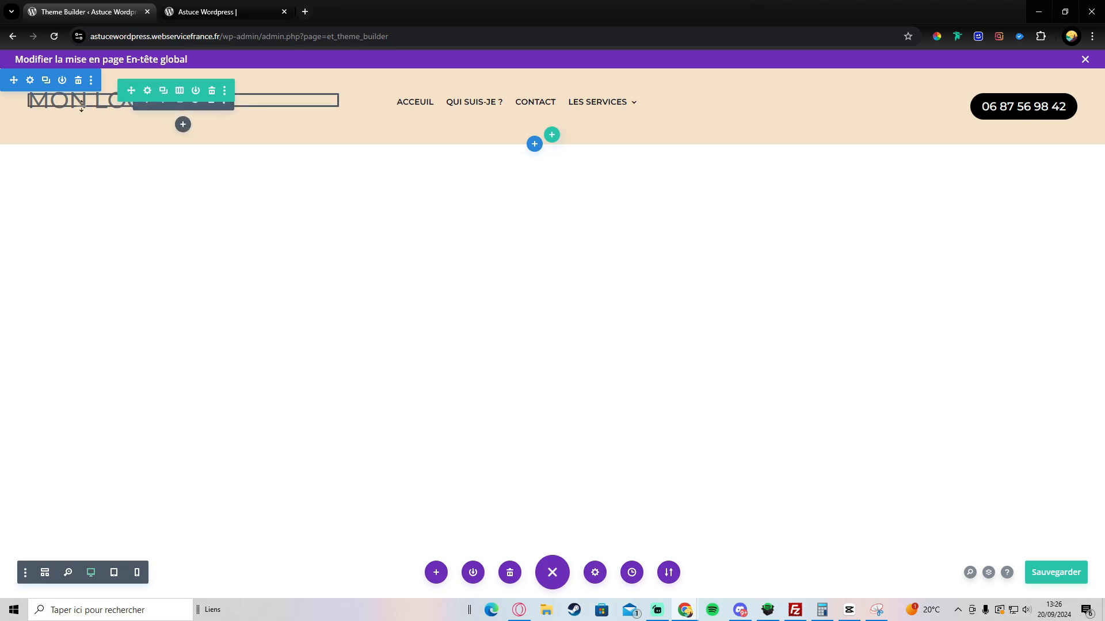
Step: Give the MON LOGO text a 25px sticky-state text size and save the module
{"action": "left_click", "coordinate": [82, 105]}
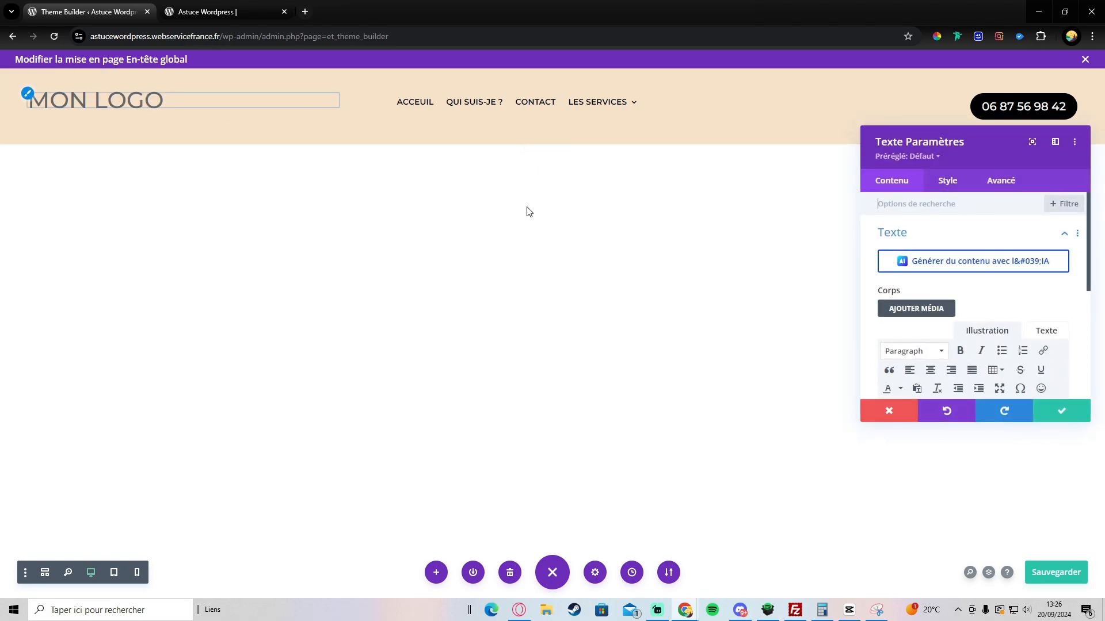
{"action": "left_click", "coordinate": [940, 185]}
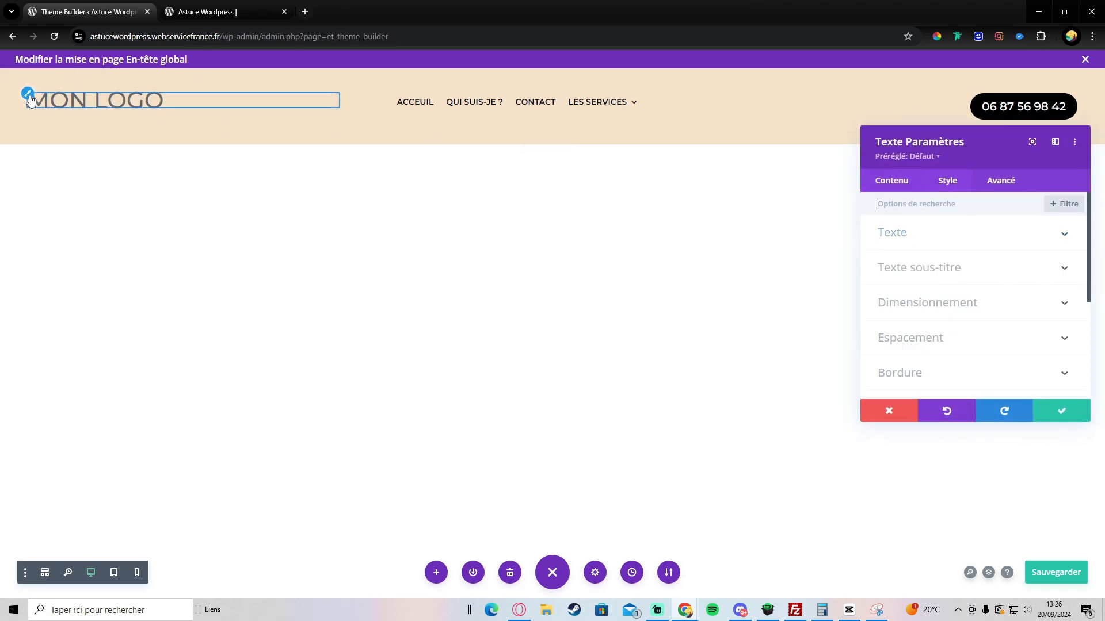
{"action": "left_click", "coordinate": [31, 101]}
{"action": "scroll", "coordinate": [958, 249], "scroll_direction": "down", "scroll_amount": 3}
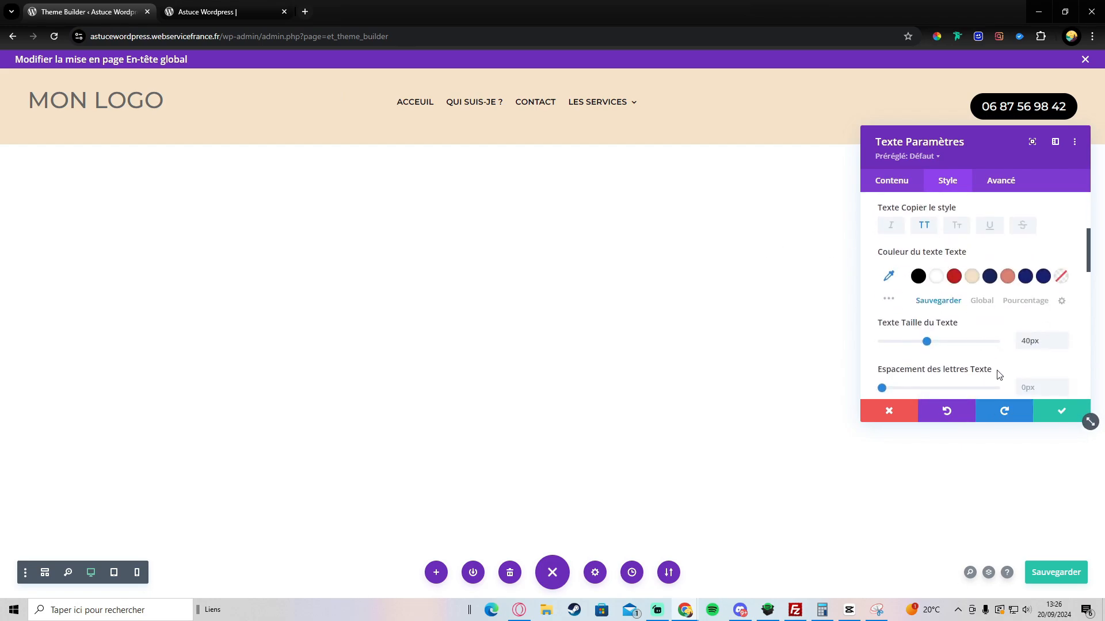
{"action": "mouse_move", "coordinate": [1002, 324]}
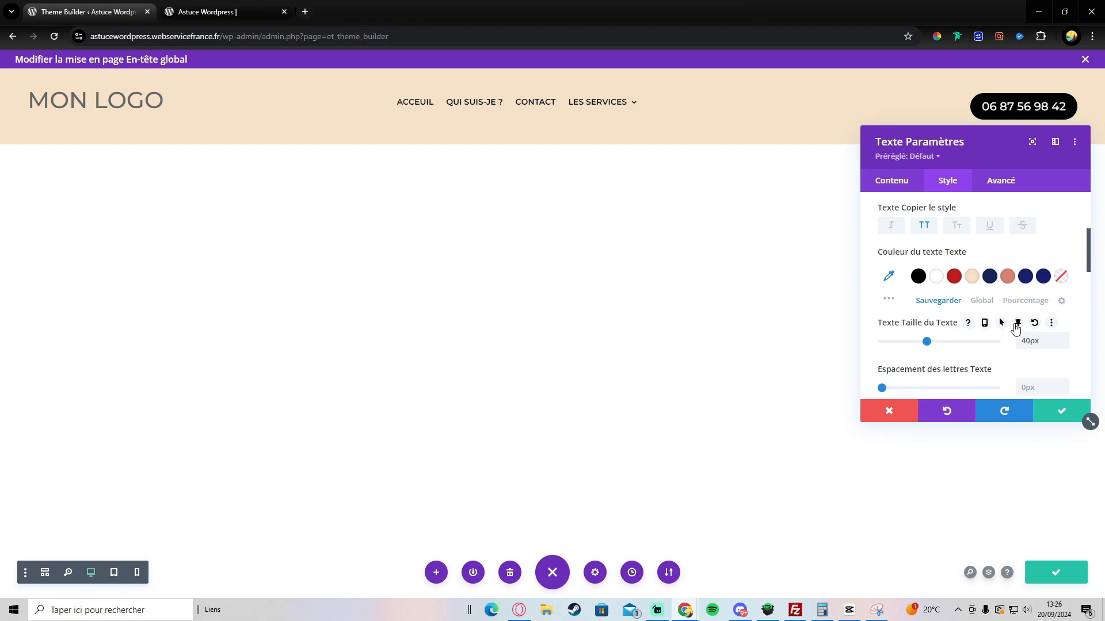
{"action": "left_click", "coordinate": [1017, 324]}
{"action": "left_click", "coordinate": [1028, 345]}
{"action": "scroll", "coordinate": [955, 345], "scroll_direction": "down", "scroll_amount": 2}
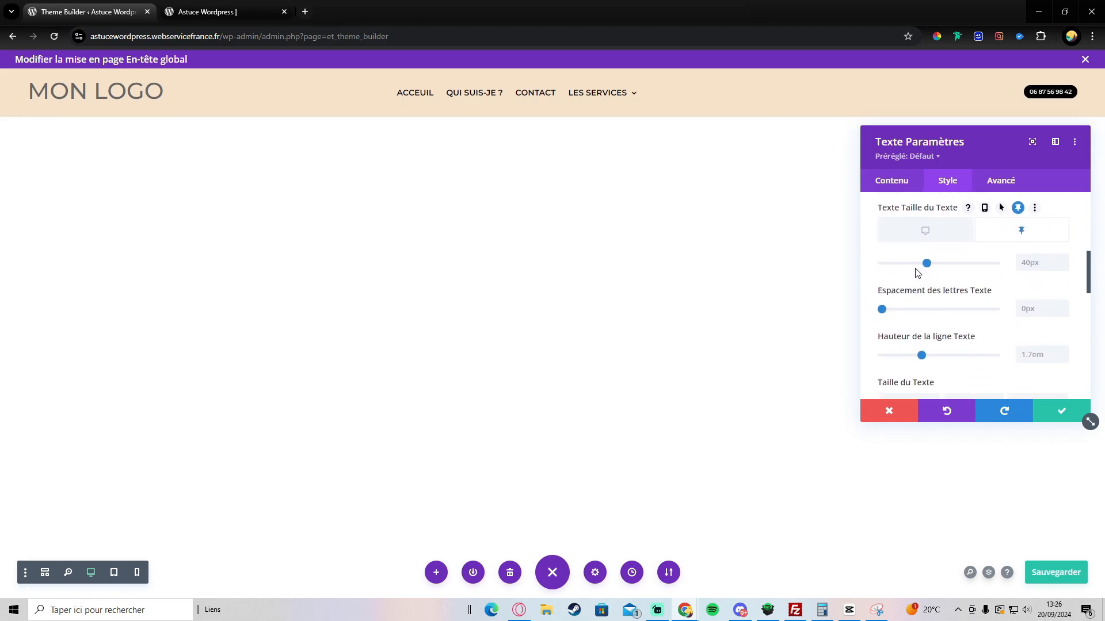
{"action": "left_click_drag", "start_coordinate": [927, 266], "coordinate": [910, 270]}
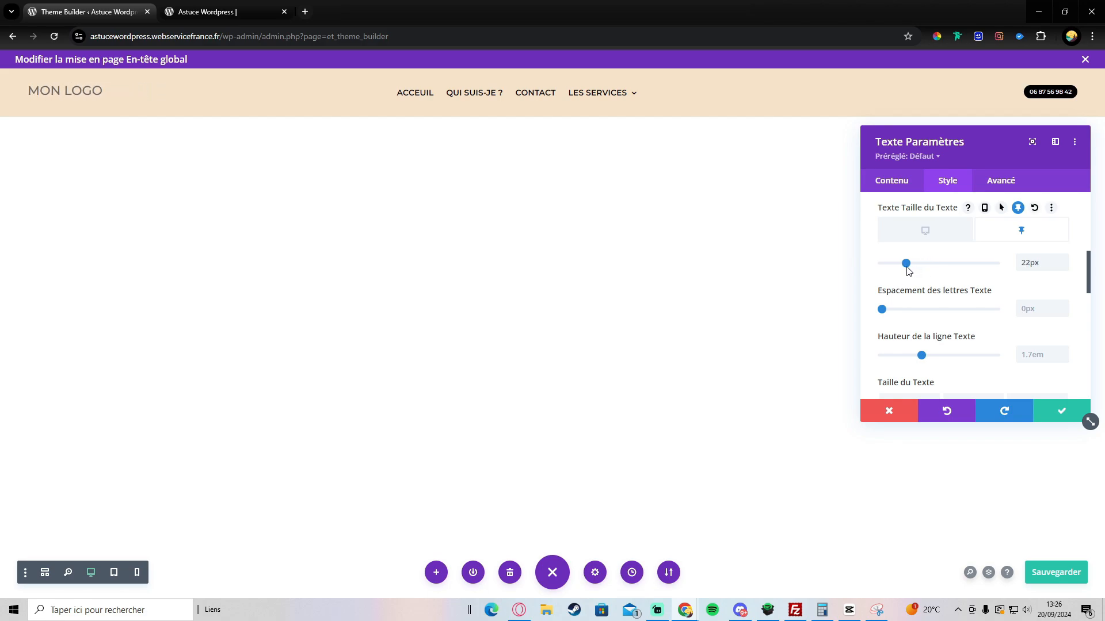
{"action": "left_click", "coordinate": [1064, 259]}
{"action": "left_click", "coordinate": [1064, 260]}
{"action": "left_click", "coordinate": [1064, 259]}
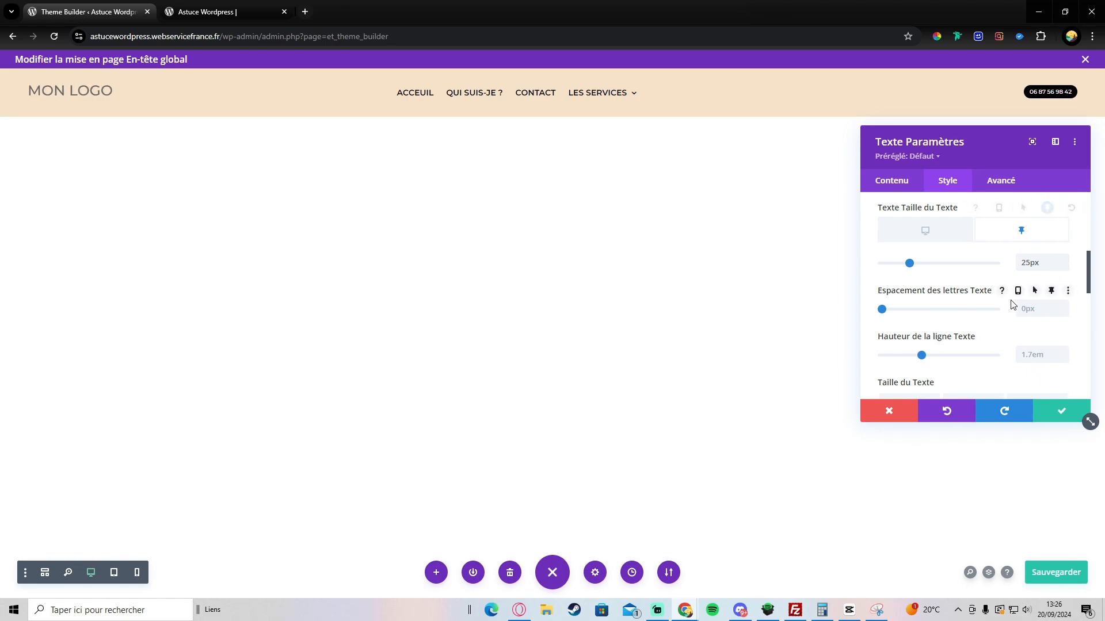
{"action": "left_click", "coordinate": [1047, 421]}
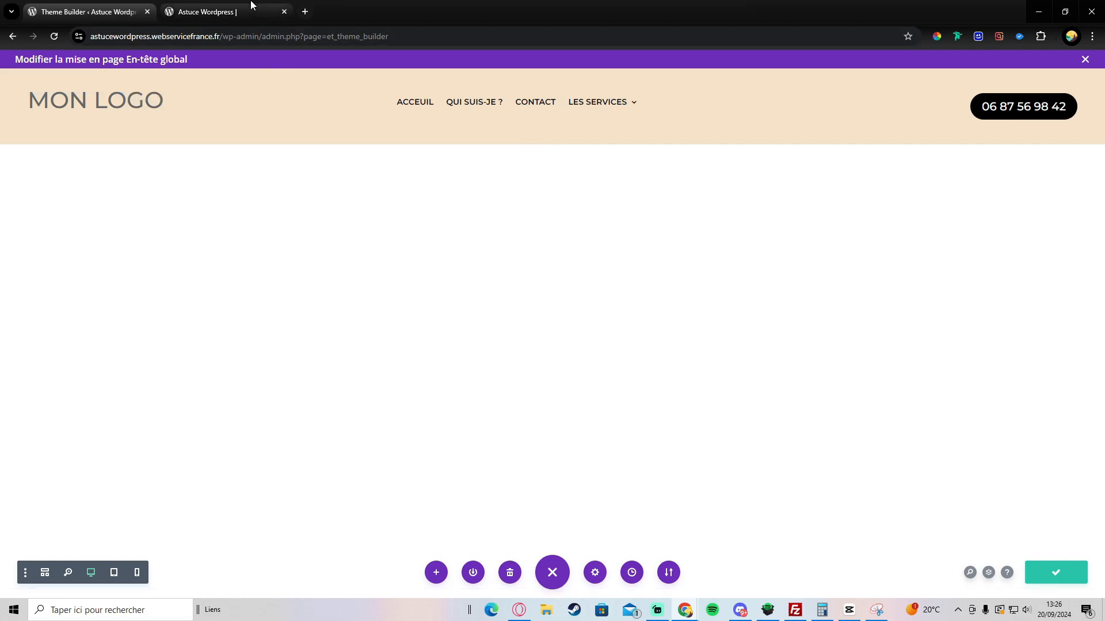
Step: Open the Boutique page in the Visual Builder and scroll to see the logo and phone button shrink when sticky
{"action": "left_click", "coordinate": [209, 12]}
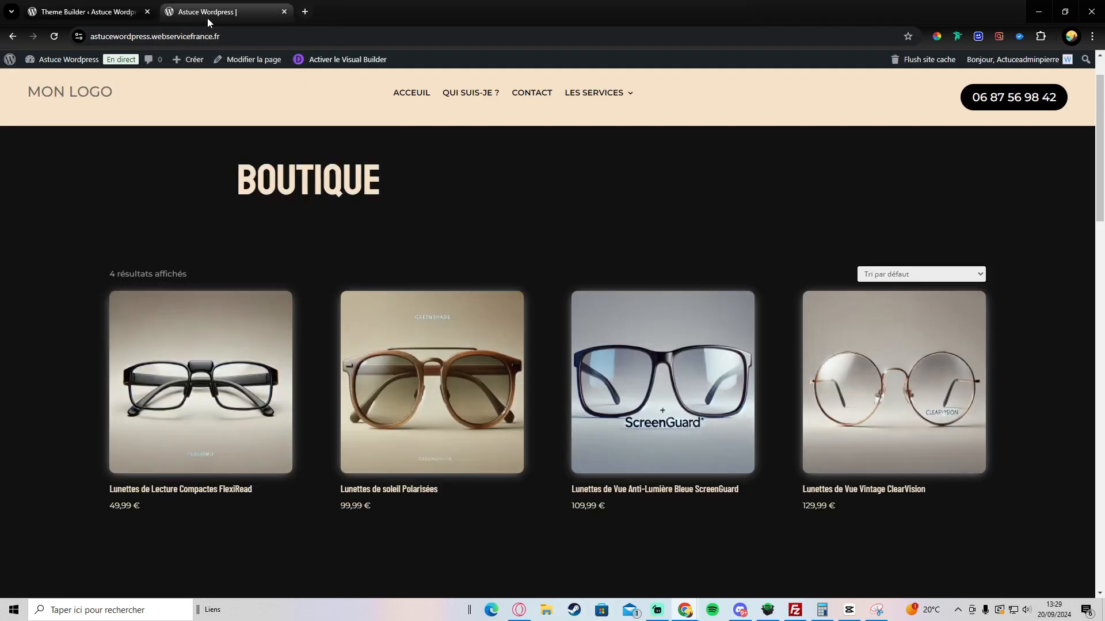
{"action": "left_click", "coordinate": [310, 60]}
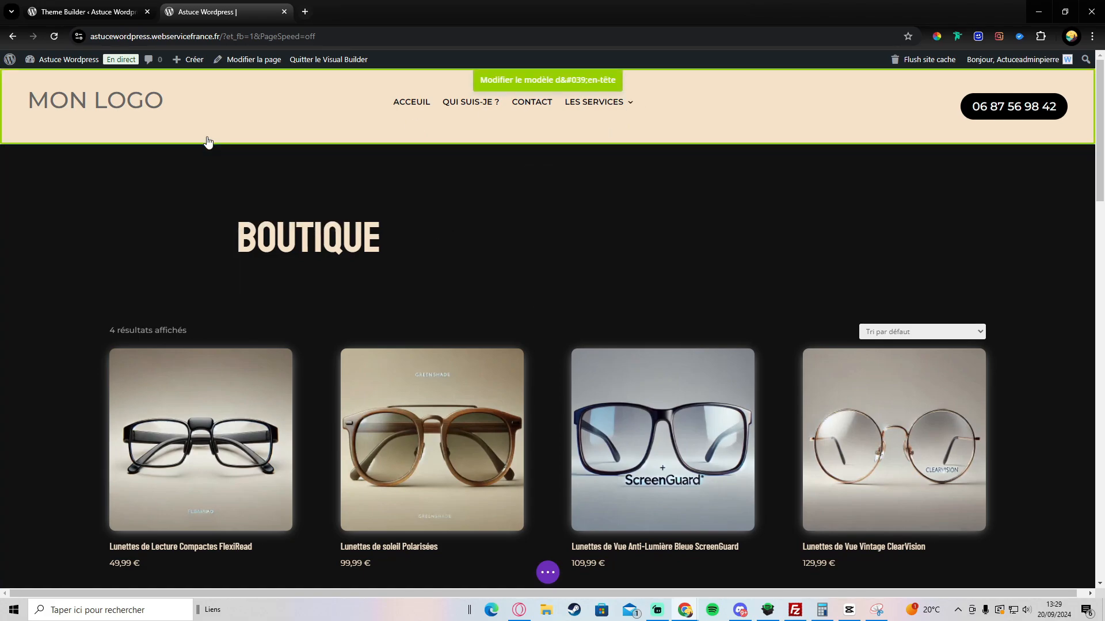
{"action": "scroll", "coordinate": [582, 169], "scroll_direction": "down", "scroll_amount": 3}
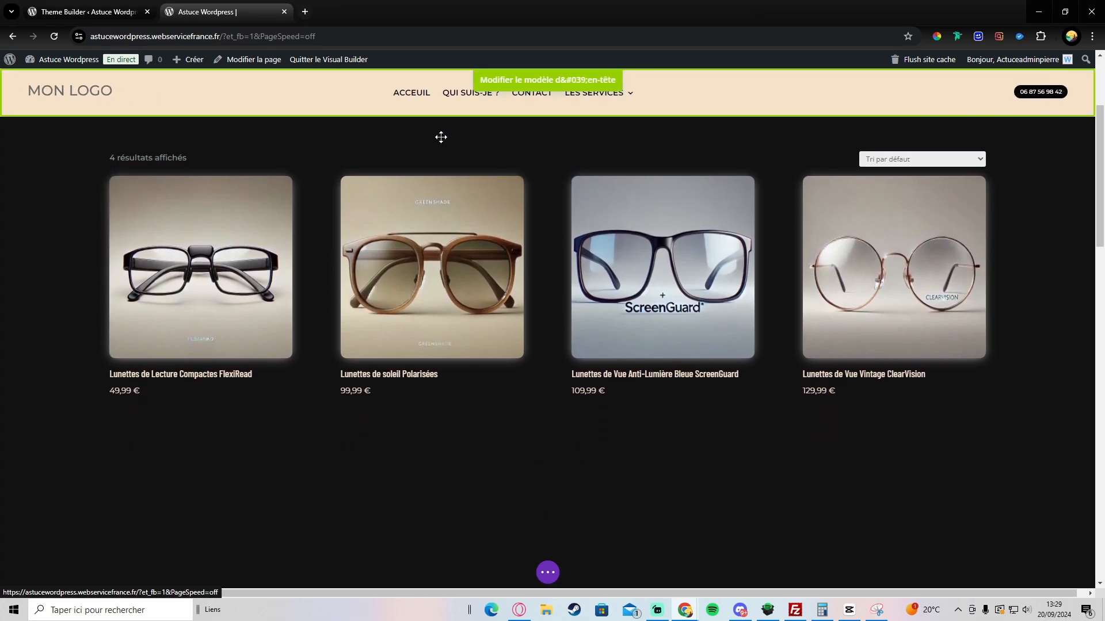
{"action": "scroll", "coordinate": [158, 163], "scroll_direction": "up", "scroll_amount": 3}
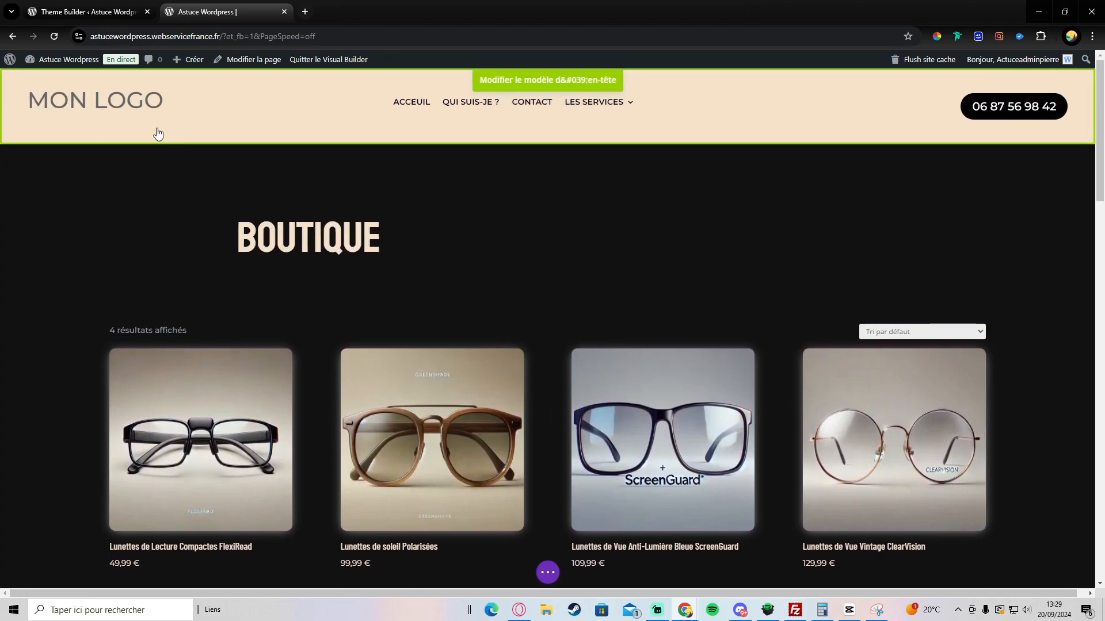
{"action": "scroll", "coordinate": [269, 197], "scroll_direction": "down", "scroll_amount": 2}
{"action": "scroll", "coordinate": [268, 178], "scroll_direction": "up", "scroll_amount": 2}
{"action": "scroll", "coordinate": [533, 238], "scroll_direction": "down", "scroll_amount": 5}
{"action": "scroll", "coordinate": [541, 248], "scroll_direction": "up", "scroll_amount": 5}
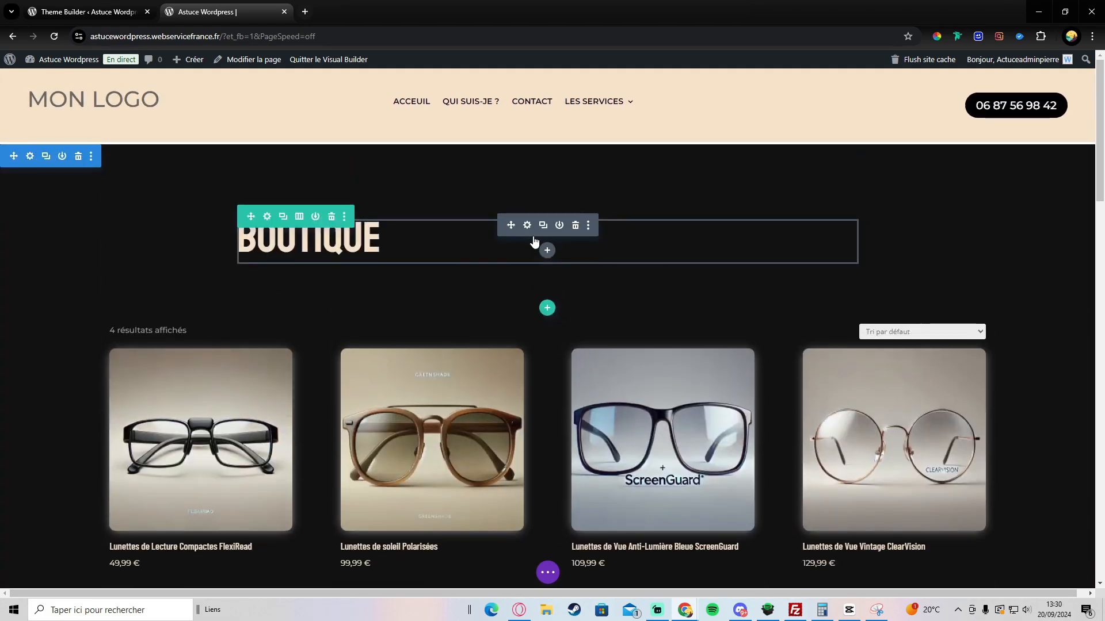
{"action": "scroll", "coordinate": [541, 248], "scroll_direction": "down", "scroll_amount": 5}
{"action": "scroll", "coordinate": [795, 152], "scroll_direction": "down", "scroll_amount": 2}
{"action": "scroll", "coordinate": [710, 268], "scroll_direction": "up", "scroll_amount": 6}
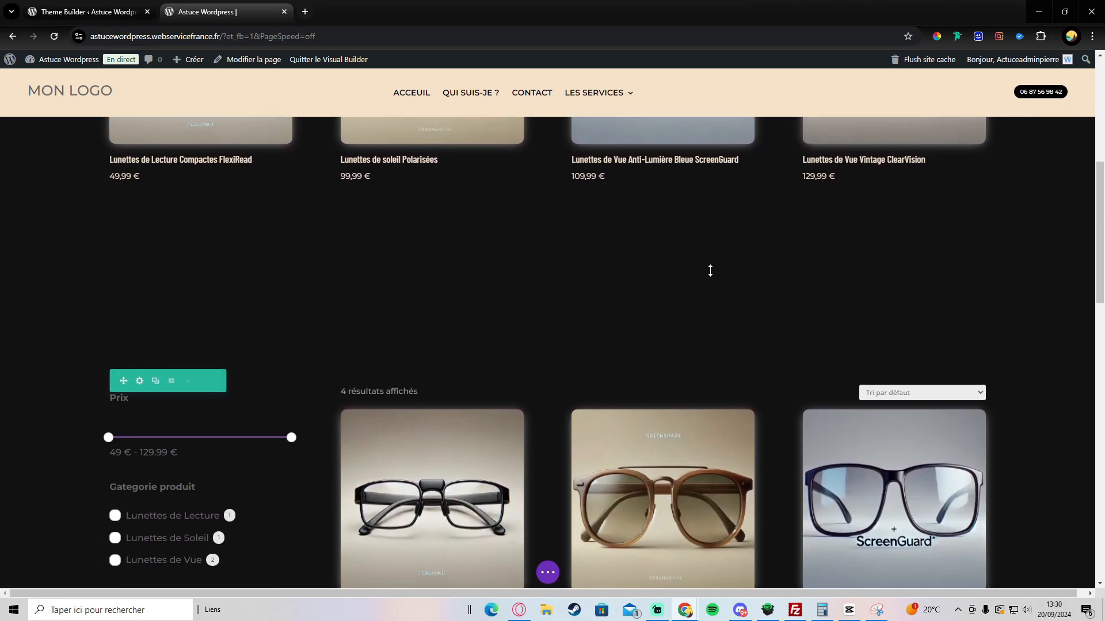
{"action": "scroll", "coordinate": [676, 308], "scroll_direction": "down", "scroll_amount": 6}
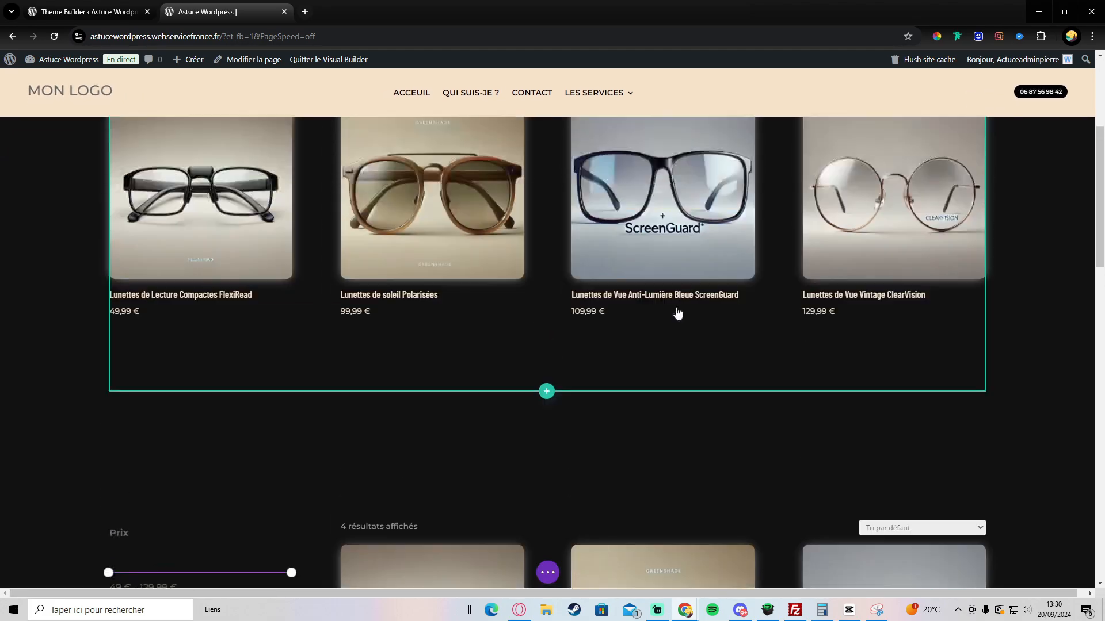
{"action": "scroll", "coordinate": [541, 253], "scroll_direction": "up", "scroll_amount": 6}
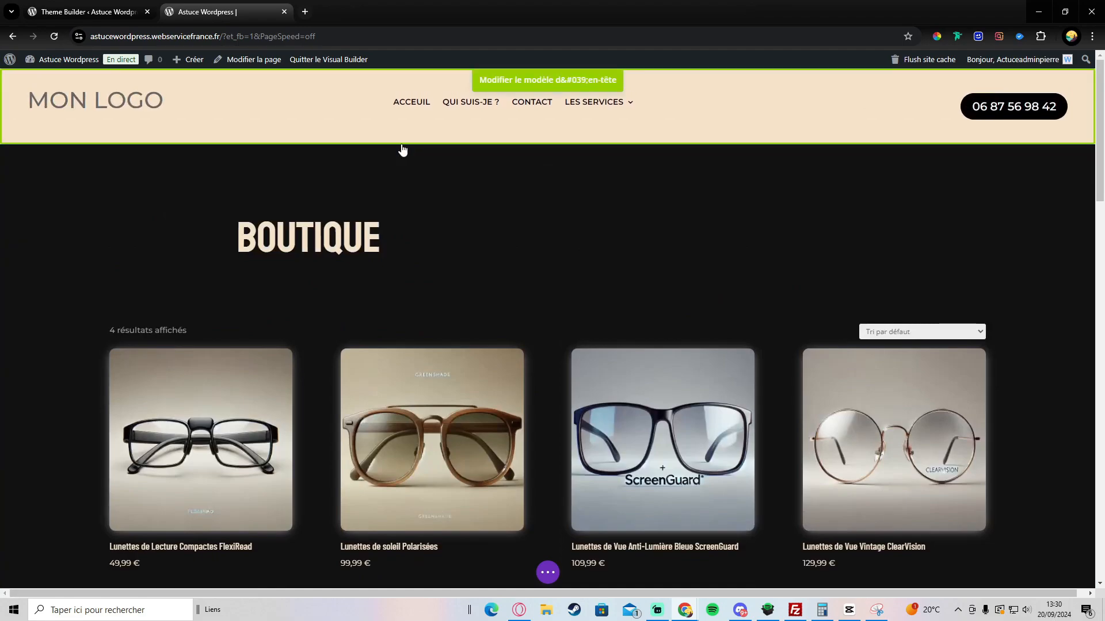
{"action": "scroll", "coordinate": [422, 180], "scroll_direction": "down", "scroll_amount": 6}
{"action": "scroll", "coordinate": [427, 153], "scroll_direction": "up", "scroll_amount": 6}
{"action": "scroll", "coordinate": [543, 186], "scroll_direction": "down", "scroll_amount": 3}
{"action": "scroll", "coordinate": [543, 186], "scroll_direction": "up", "scroll_amount": 3}
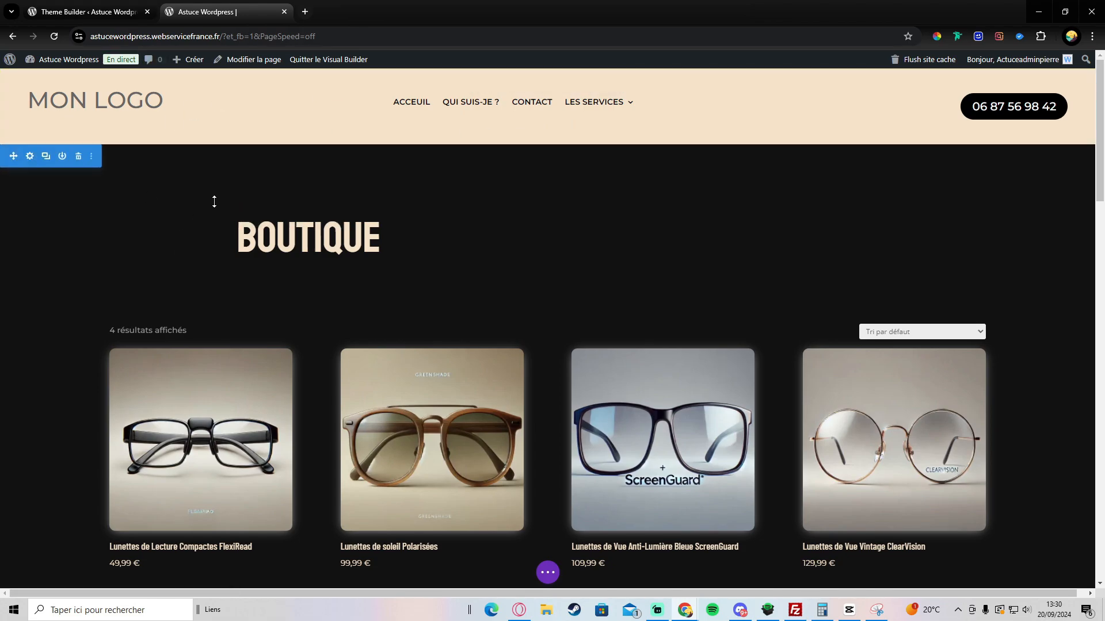
Step: Give the Boutique top section a -56px top margin and clear its bottom margin in Espacement
{"action": "left_click", "coordinate": [30, 156]}
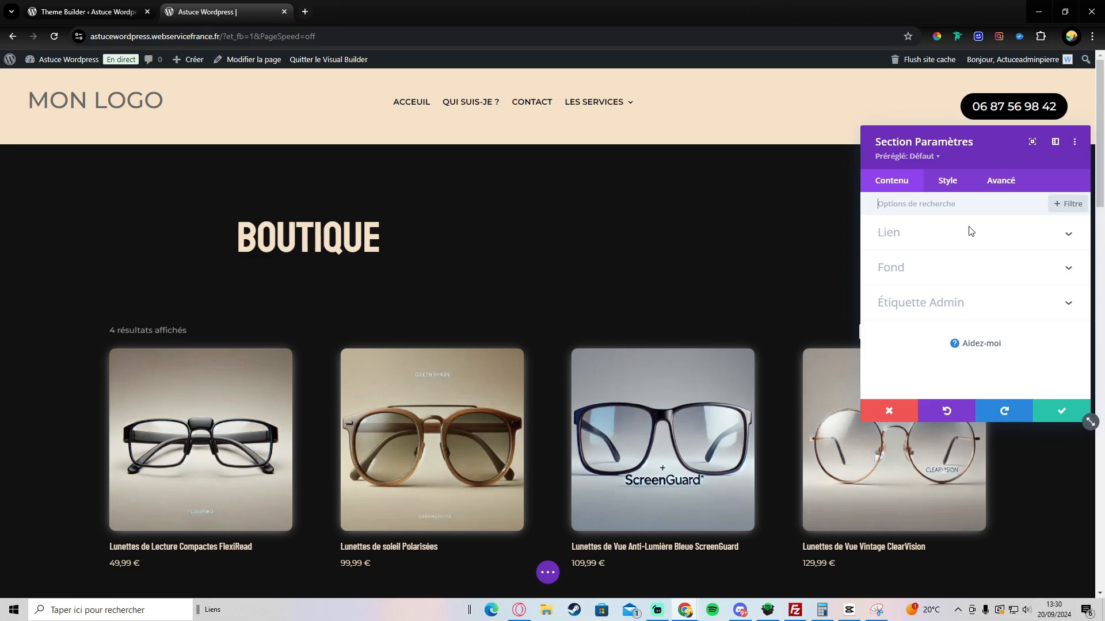
{"action": "left_click", "coordinate": [1057, 418]}
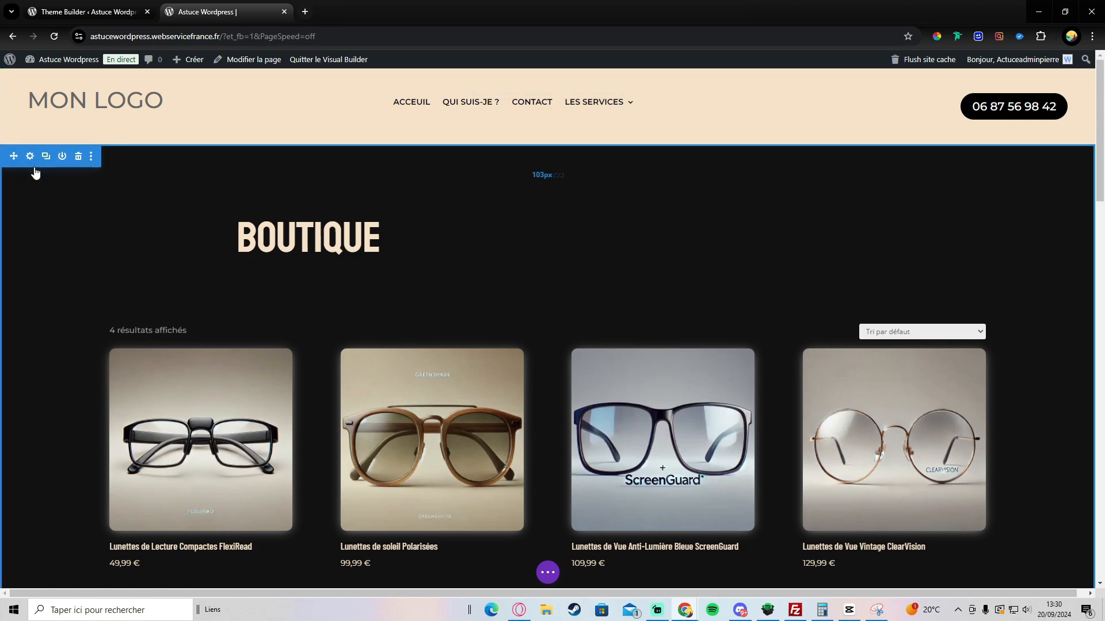
{"action": "left_click", "coordinate": [29, 157]}
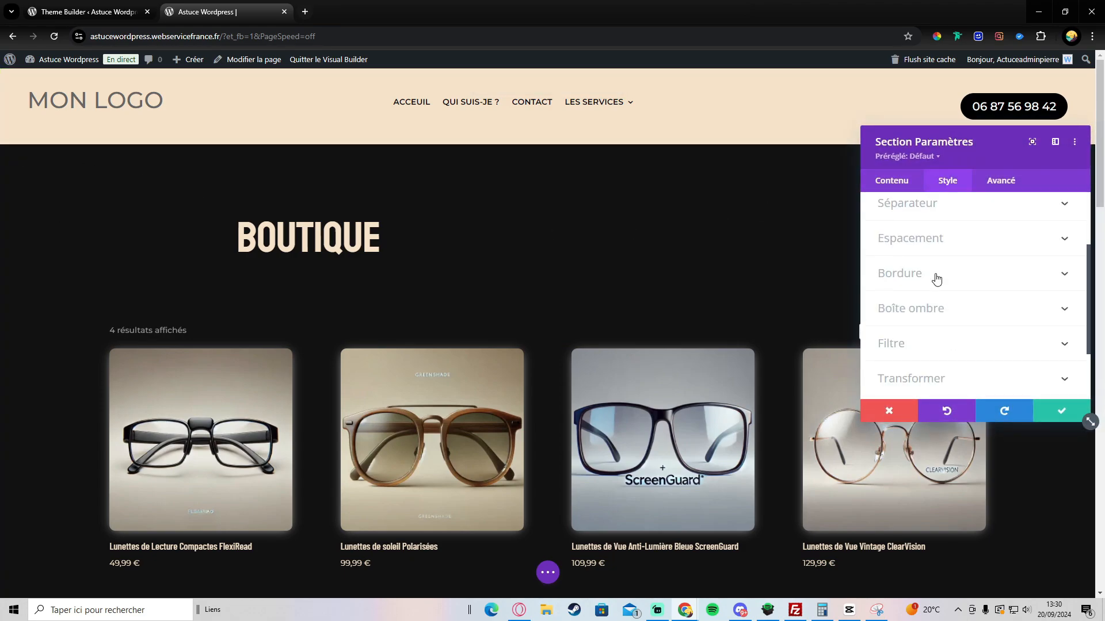
{"action": "scroll", "coordinate": [938, 279], "scroll_direction": "down", "scroll_amount": 2}
{"action": "scroll", "coordinate": [940, 292], "scroll_direction": "up", "scroll_amount": 3}
{"action": "left_click", "coordinate": [937, 326]}
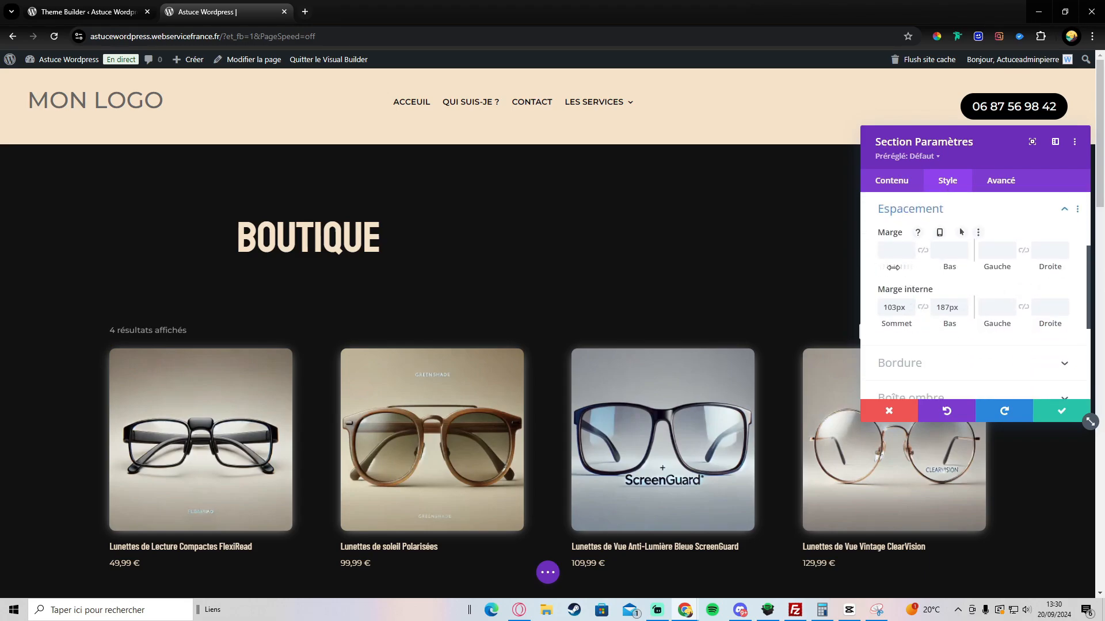
{"action": "left_click_drag", "start_coordinate": [893, 267], "coordinate": [809, 261]}
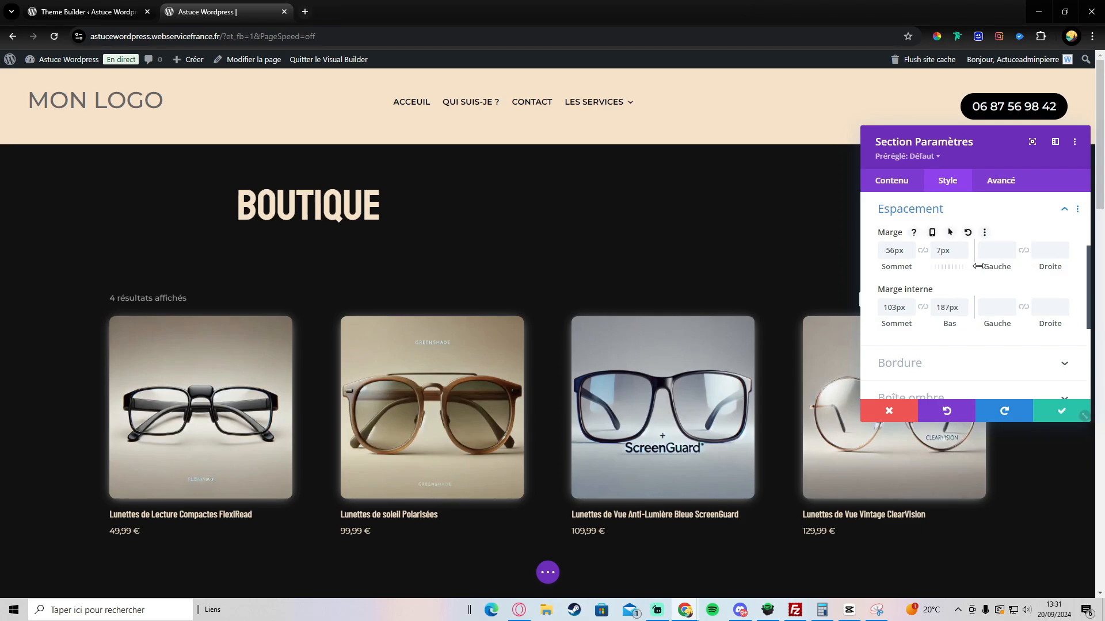
{"action": "left_click", "coordinate": [941, 409]}
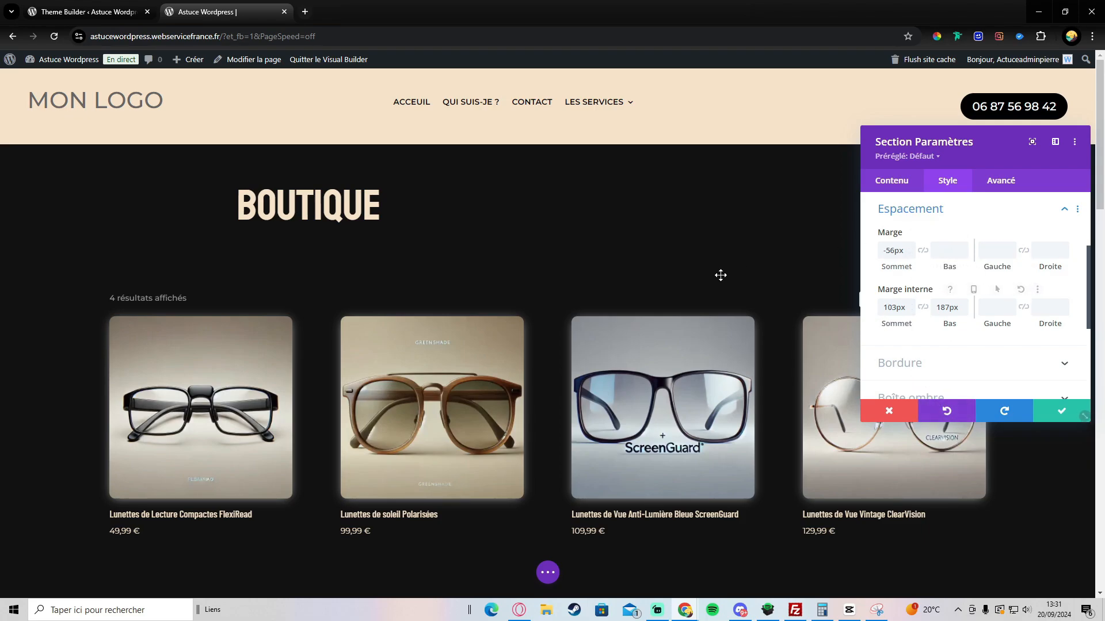
{"action": "left_click", "coordinate": [1062, 412]}
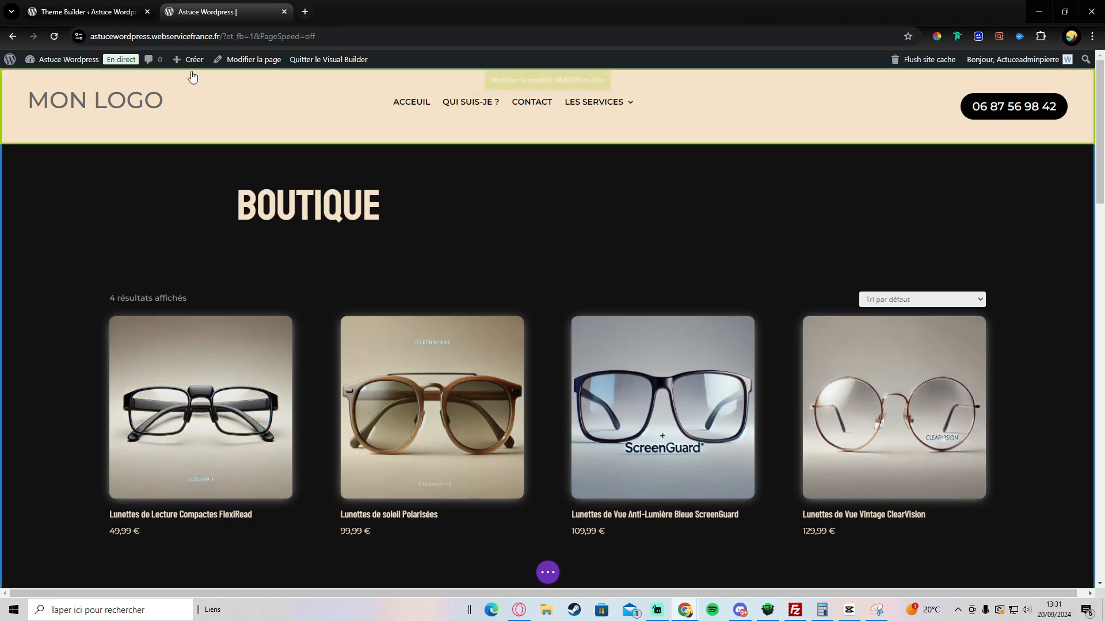
{"action": "scroll", "coordinate": [408, 282], "scroll_direction": "down", "scroll_amount": 7}
{"action": "scroll", "coordinate": [410, 272], "scroll_direction": "up", "scroll_amount": 7}
{"action": "scroll", "coordinate": [379, 255], "scroll_direction": "down", "scroll_amount": 7}
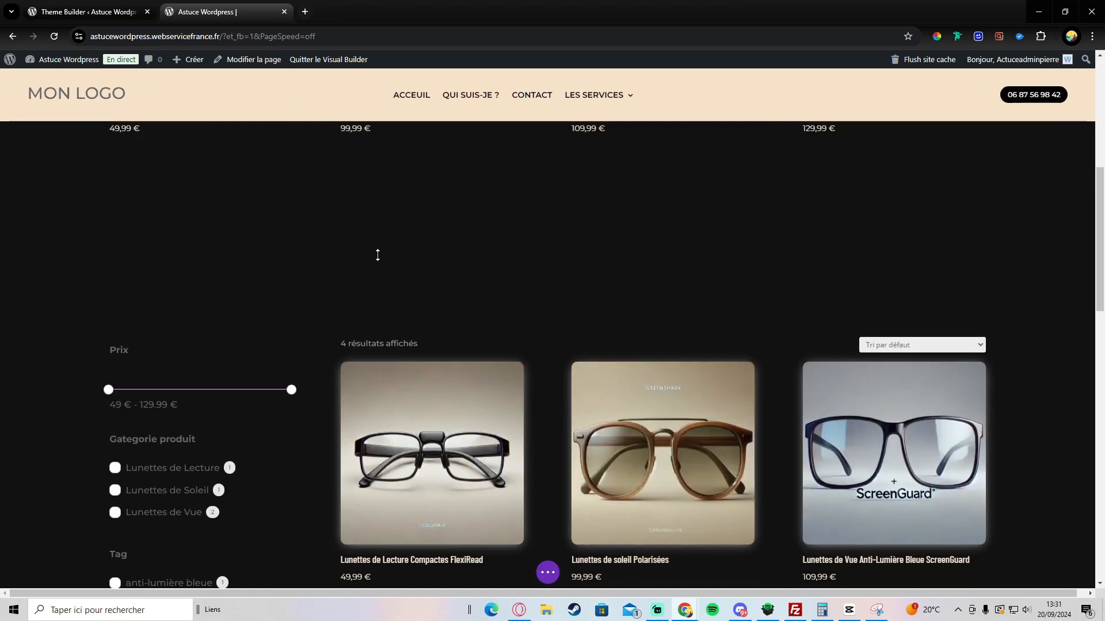
{"action": "scroll", "coordinate": [377, 253], "scroll_direction": "up", "scroll_amount": 7}
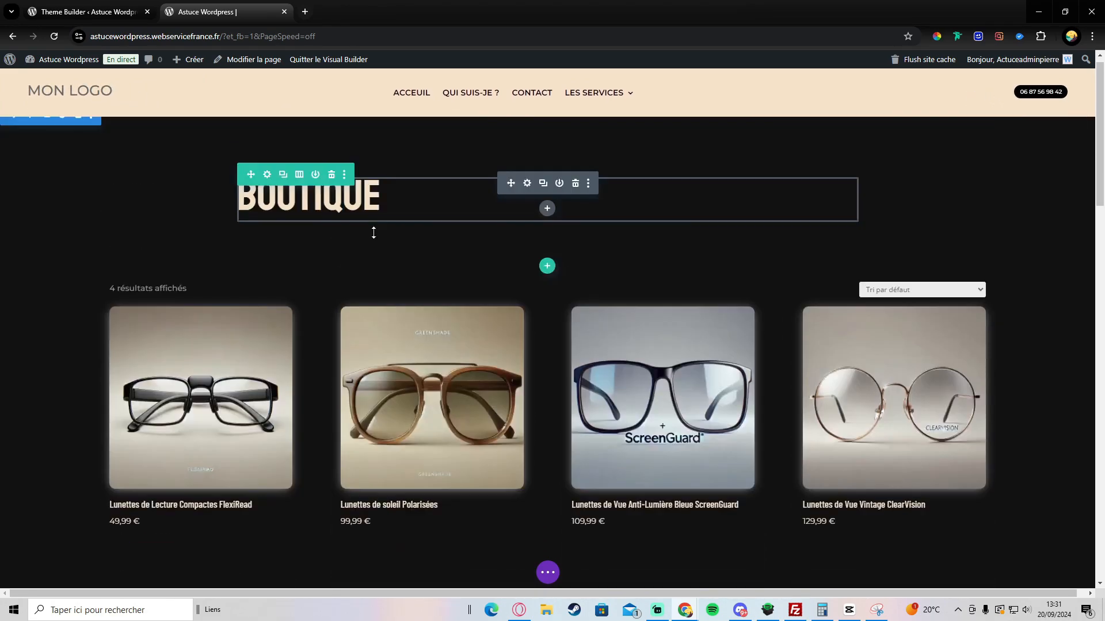
{"action": "scroll", "coordinate": [368, 253], "scroll_direction": "down", "scroll_amount": 7}
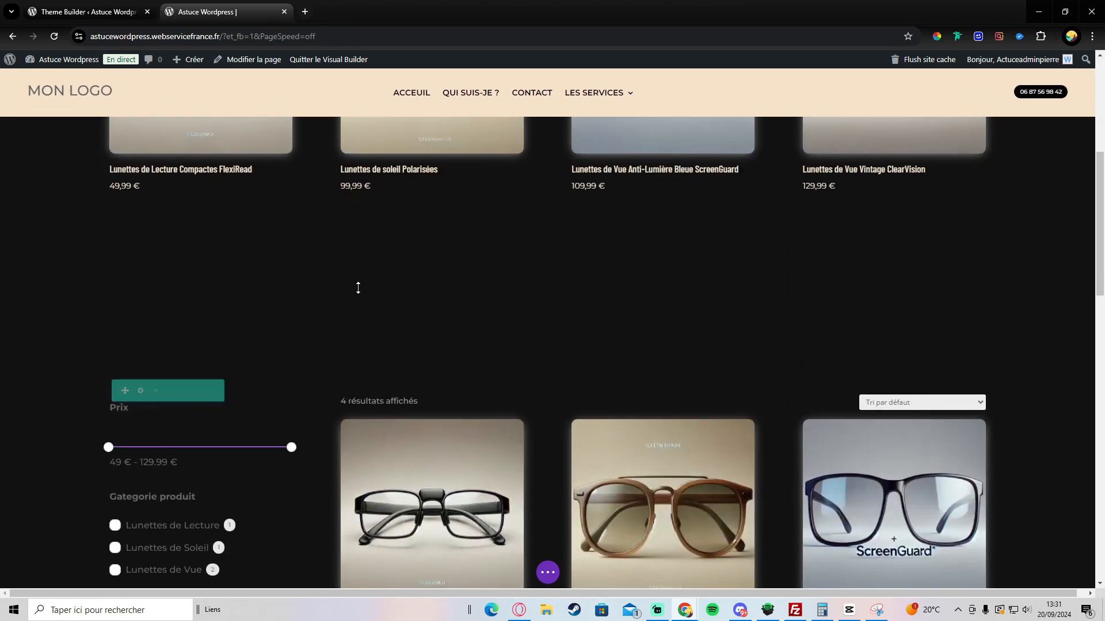
{"action": "scroll", "coordinate": [363, 259], "scroll_direction": "up", "scroll_amount": 7}
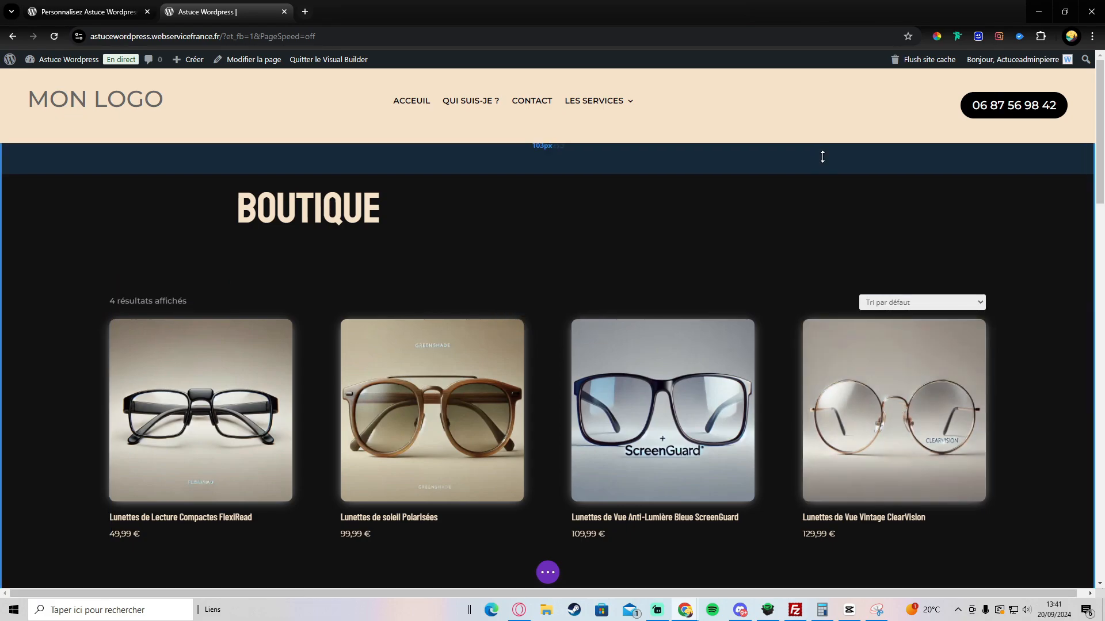
{"action": "scroll", "coordinate": [585, 173], "scroll_direction": "down", "scroll_amount": 3}
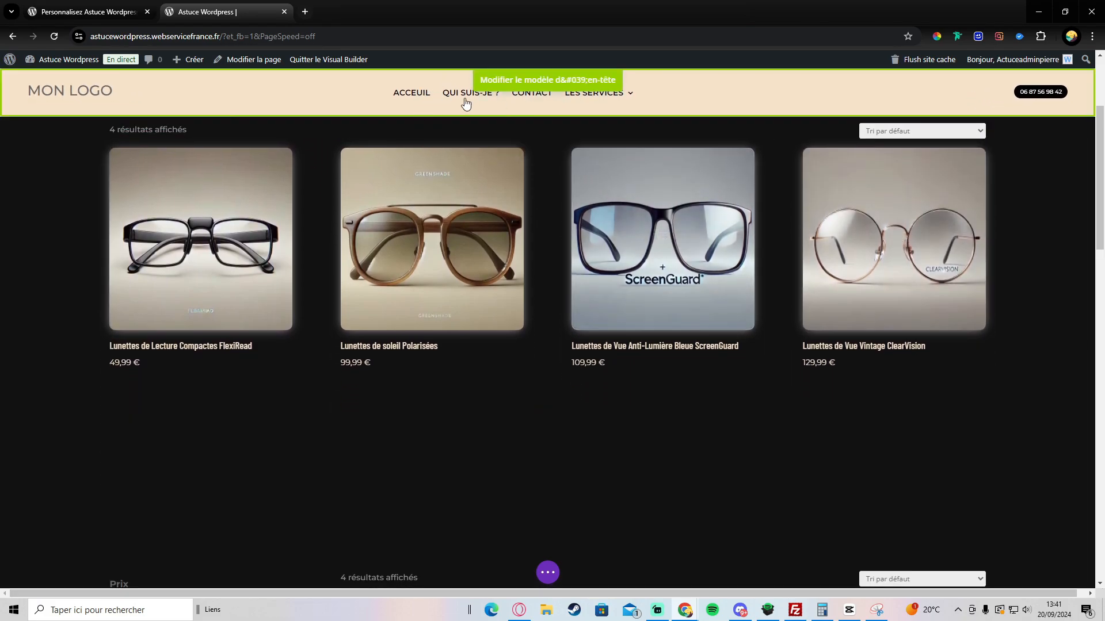
{"action": "scroll", "coordinate": [884, 439], "scroll_direction": "down", "scroll_amount": 4}
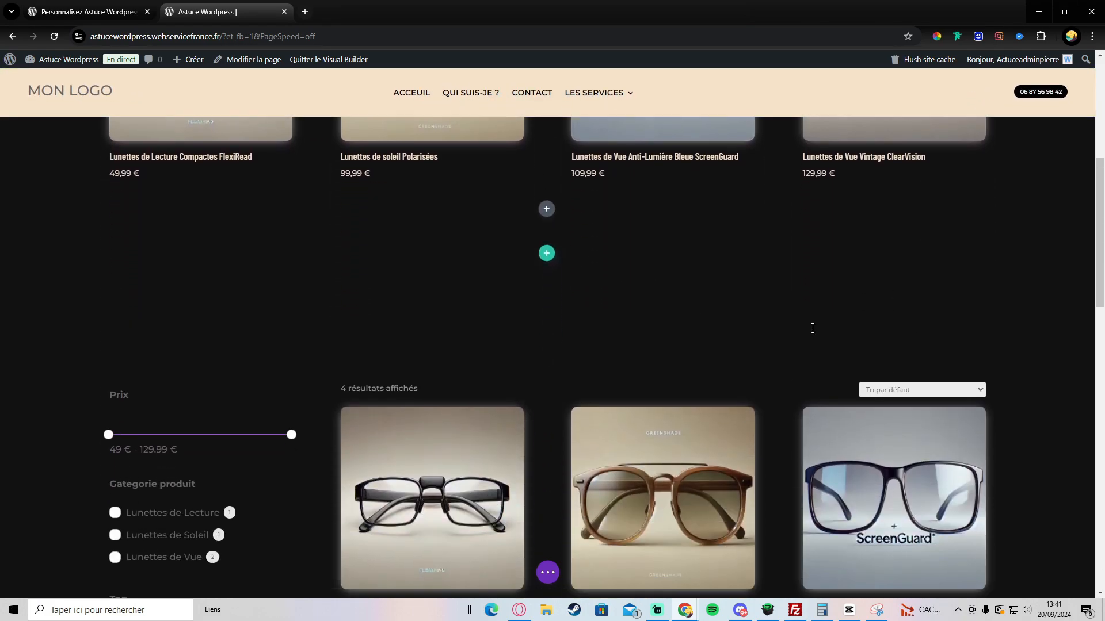
{"action": "scroll", "coordinate": [823, 429], "scroll_direction": "down", "scroll_amount": 4}
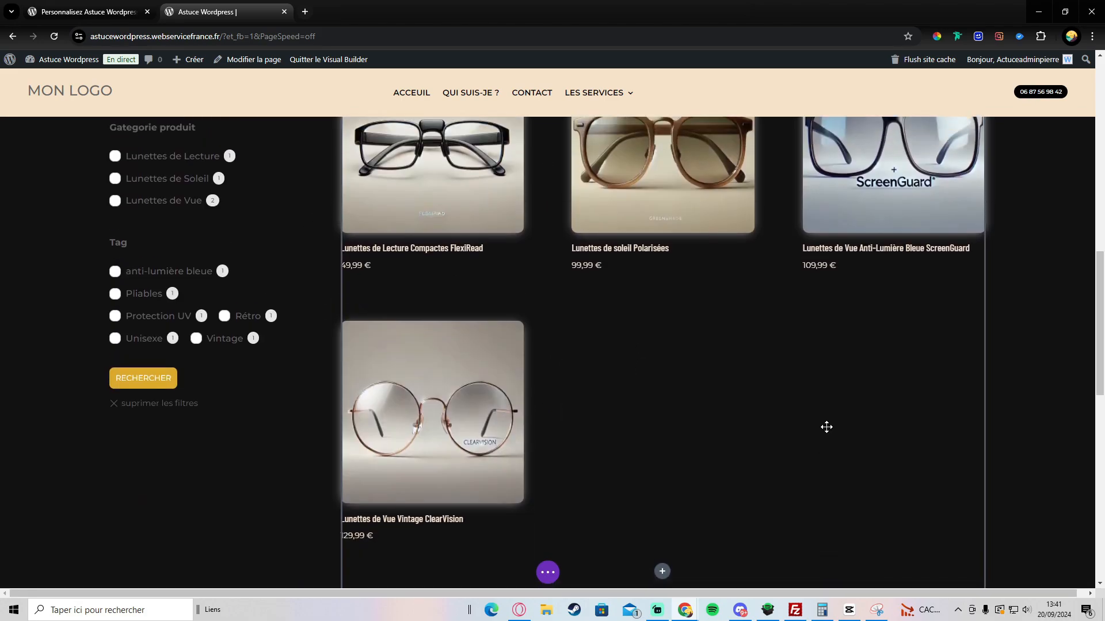
{"action": "scroll", "coordinate": [818, 432], "scroll_direction": "up", "scroll_amount": 10}
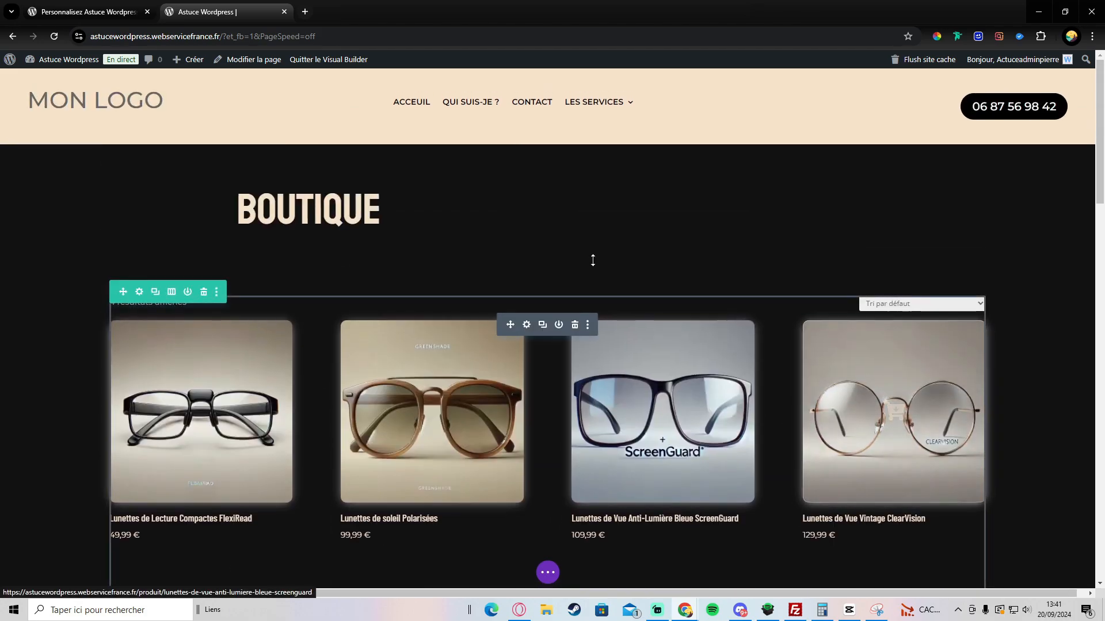